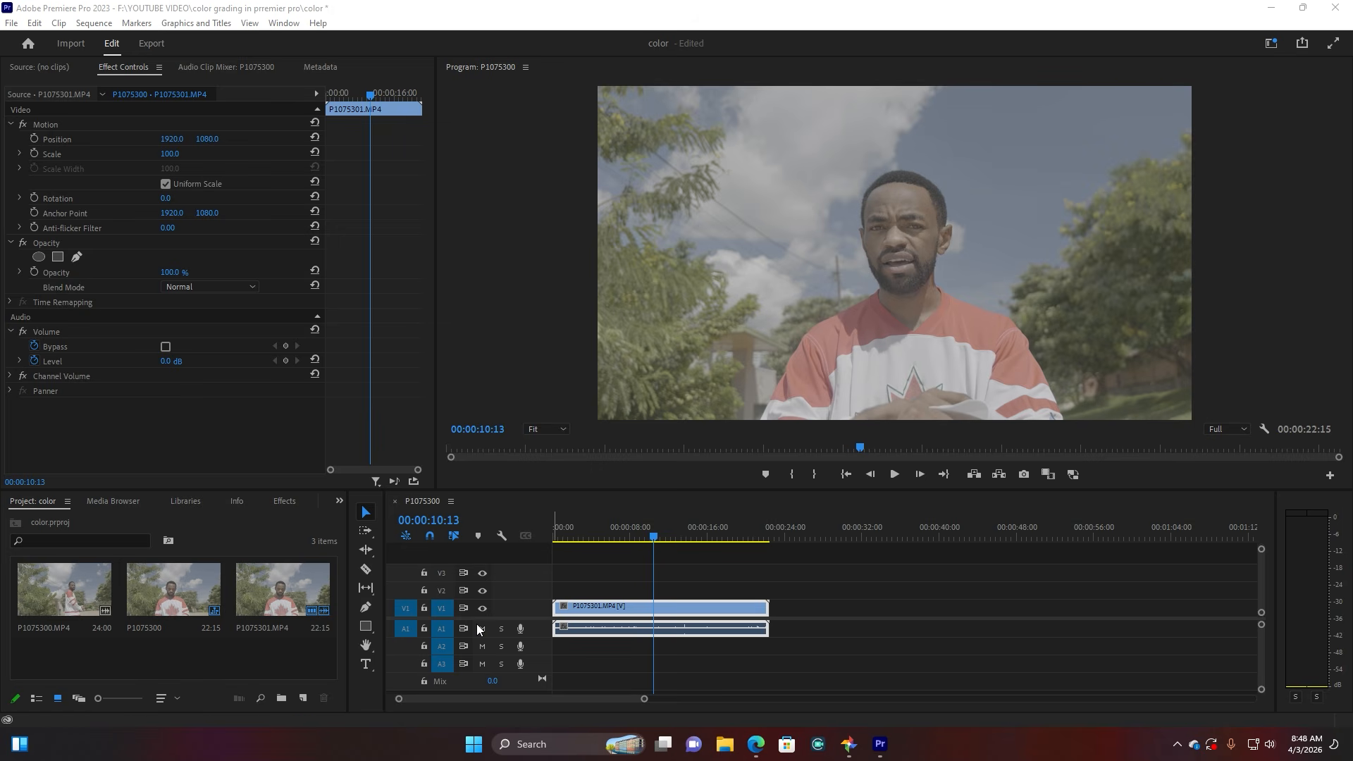
Mute audio track A1 and scrub through the ungraded clip around the 9 to 11 second mark.
left_click(482, 628)
mouse_move(654, 537)
left_mouse_down()
mouse_move(705, 536)
mouse_move(650, 537)
left_mouse_up()
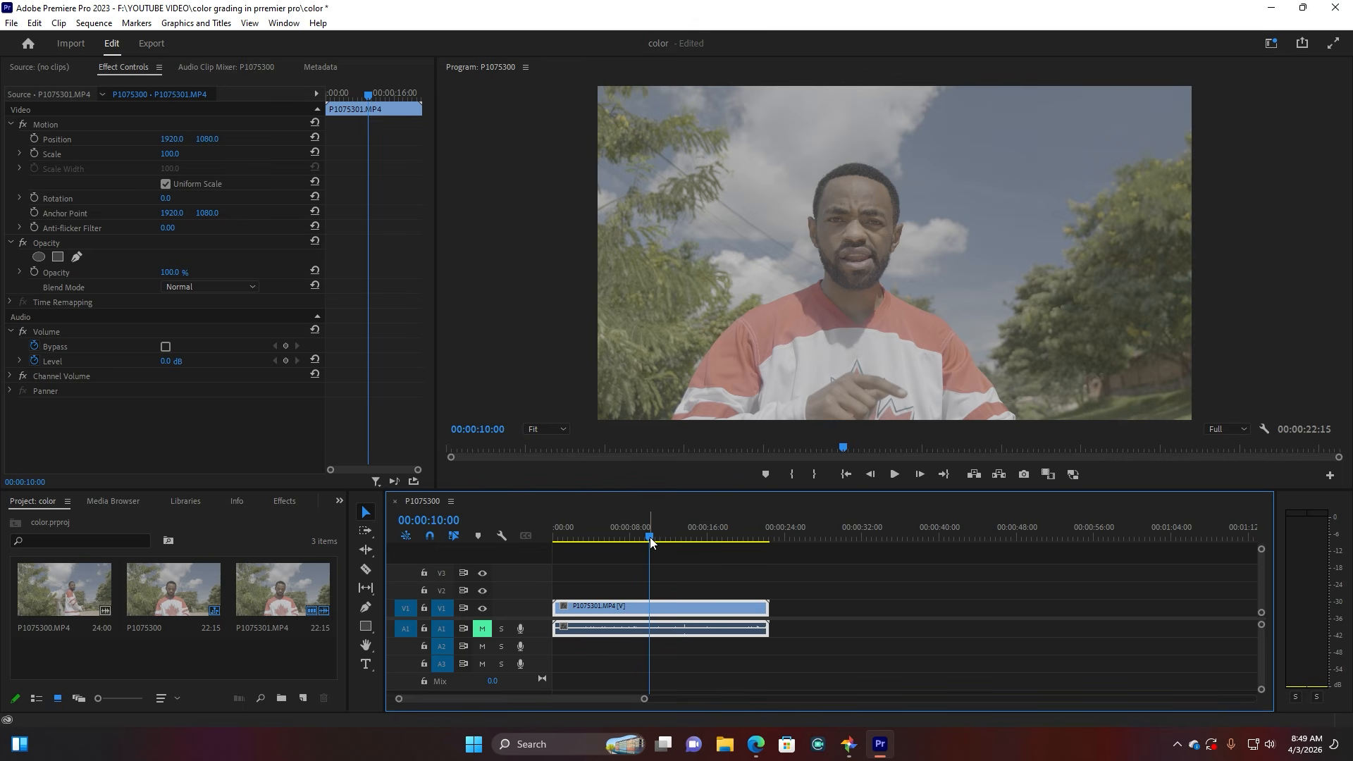
mouse_move(650, 537)
left_mouse_down()
mouse_move(623, 538)
mouse_move(688, 535)
mouse_move(646, 539)
left_mouse_up()
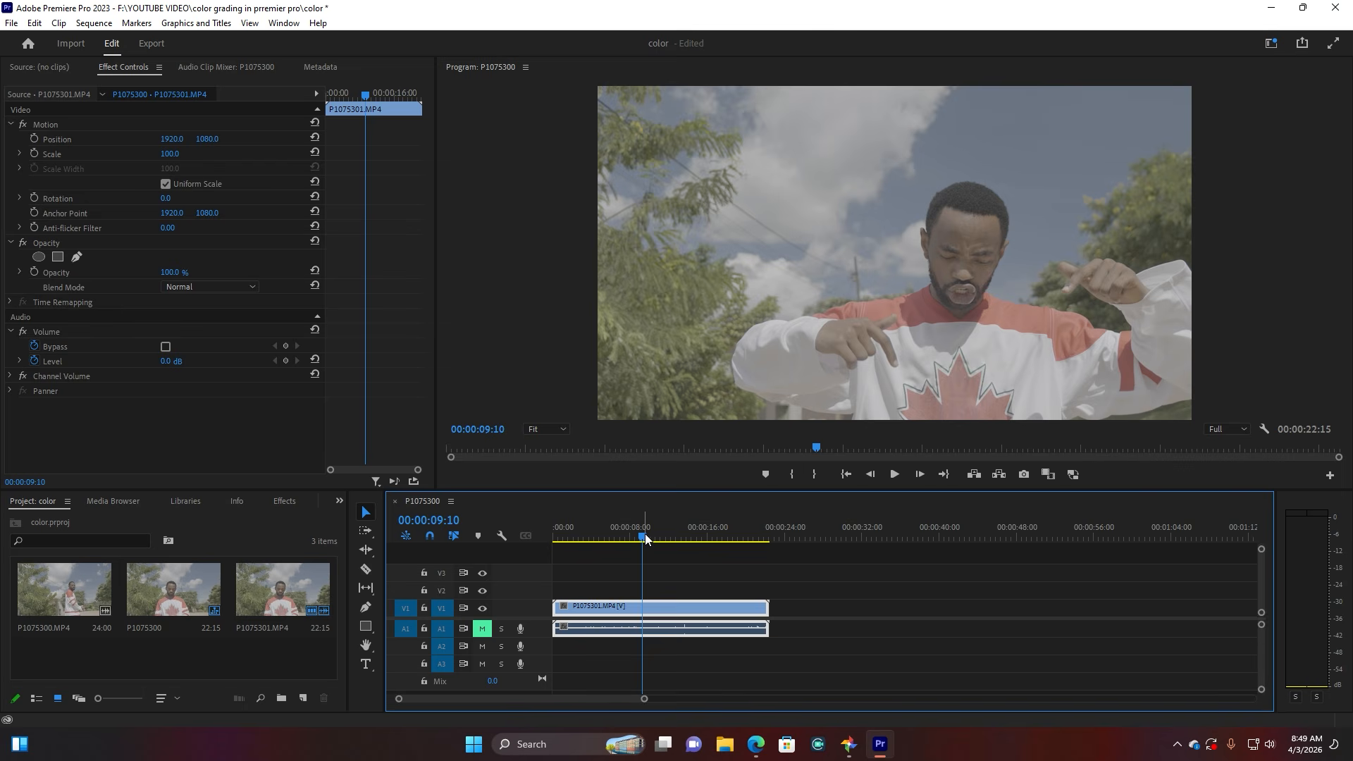
left_click_drag(646, 540, 662, 541)
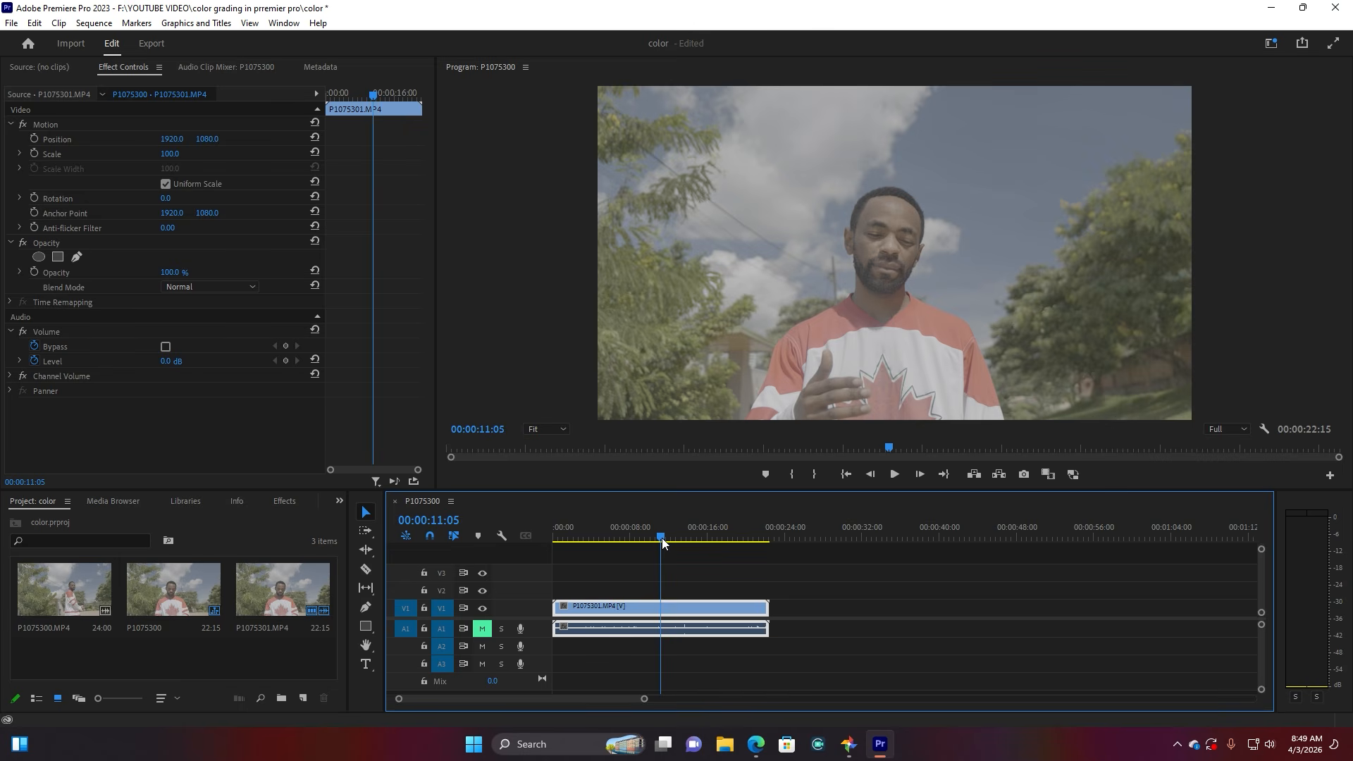
Switch to the color grading workspace with Lumetri Color and move the playhead to 00:00:13:08.
left_click(655, 577)
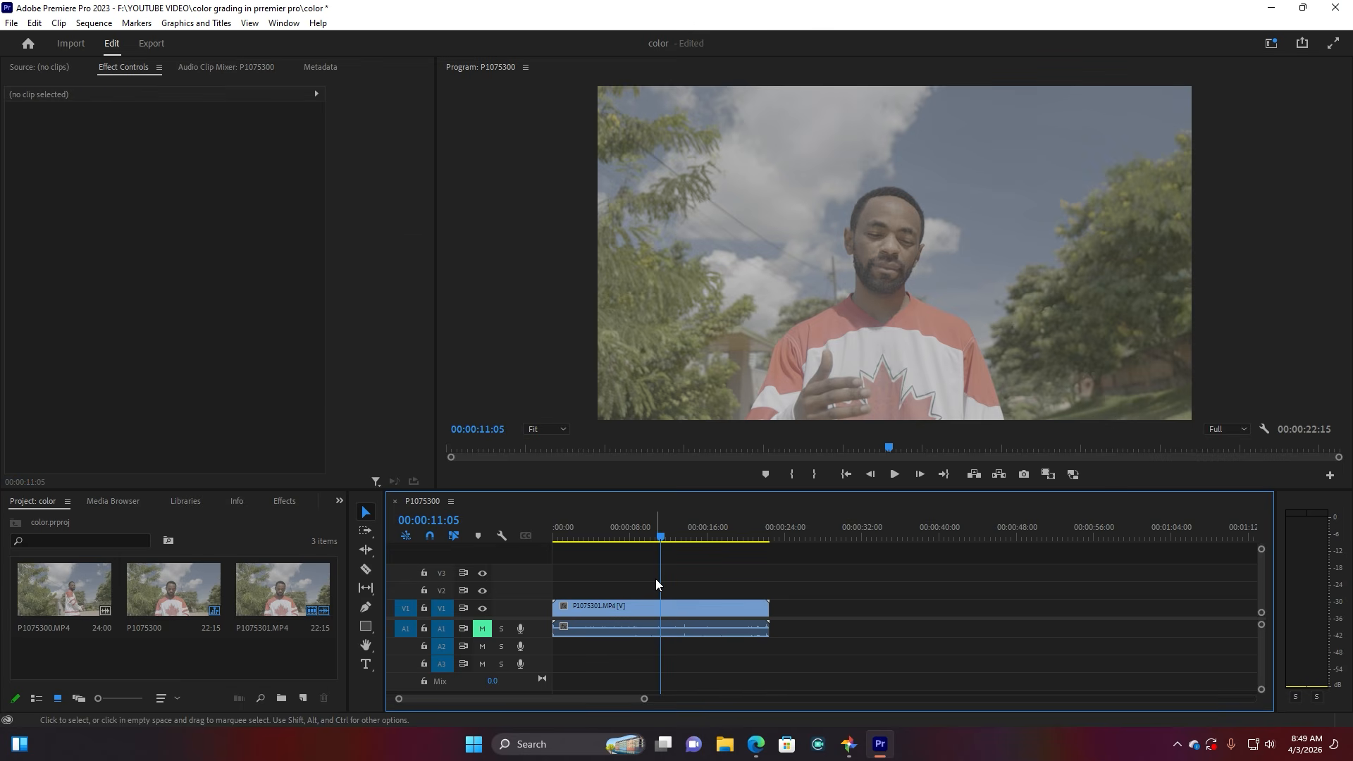
left_click(1271, 43)
left_click(1163, 175)
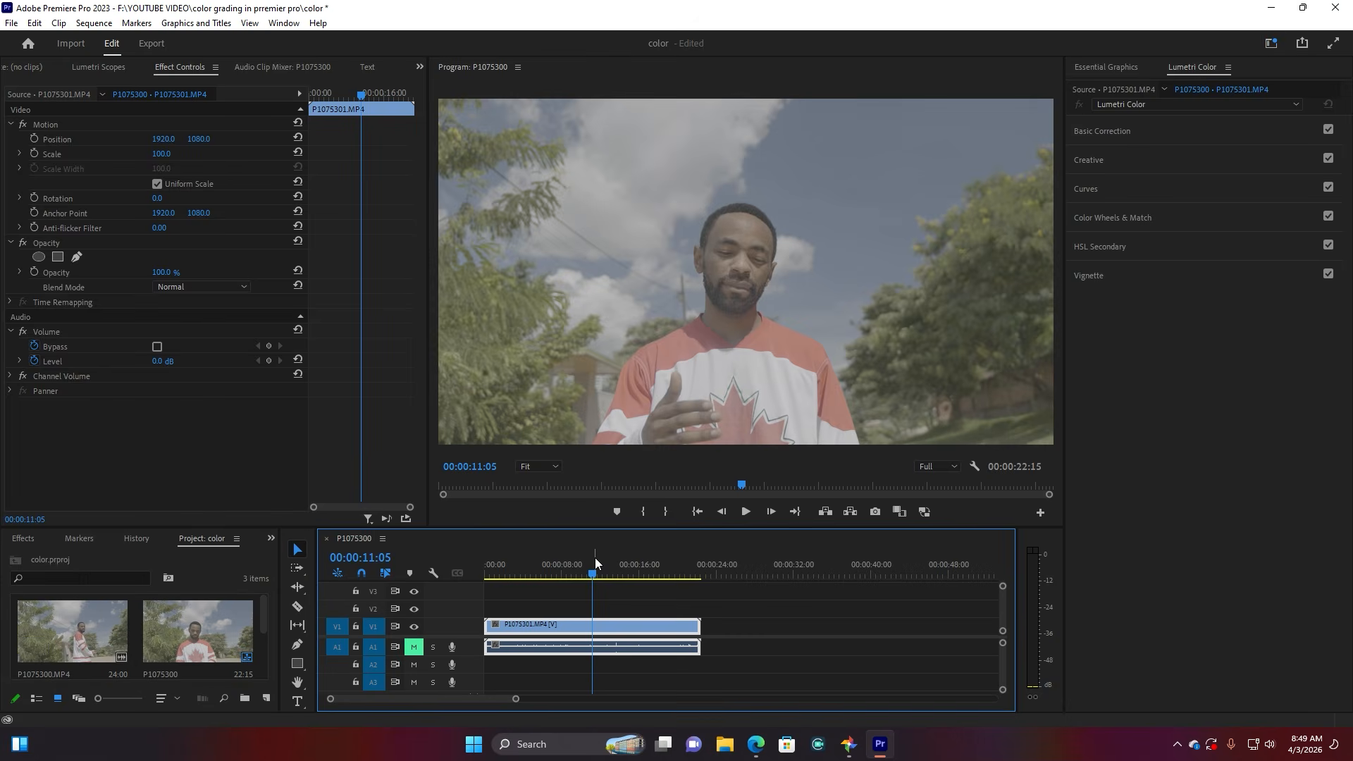
mouse_move(607, 576)
left_mouse_down()
mouse_move(627, 577)
mouse_move(609, 579)
left_mouse_up()
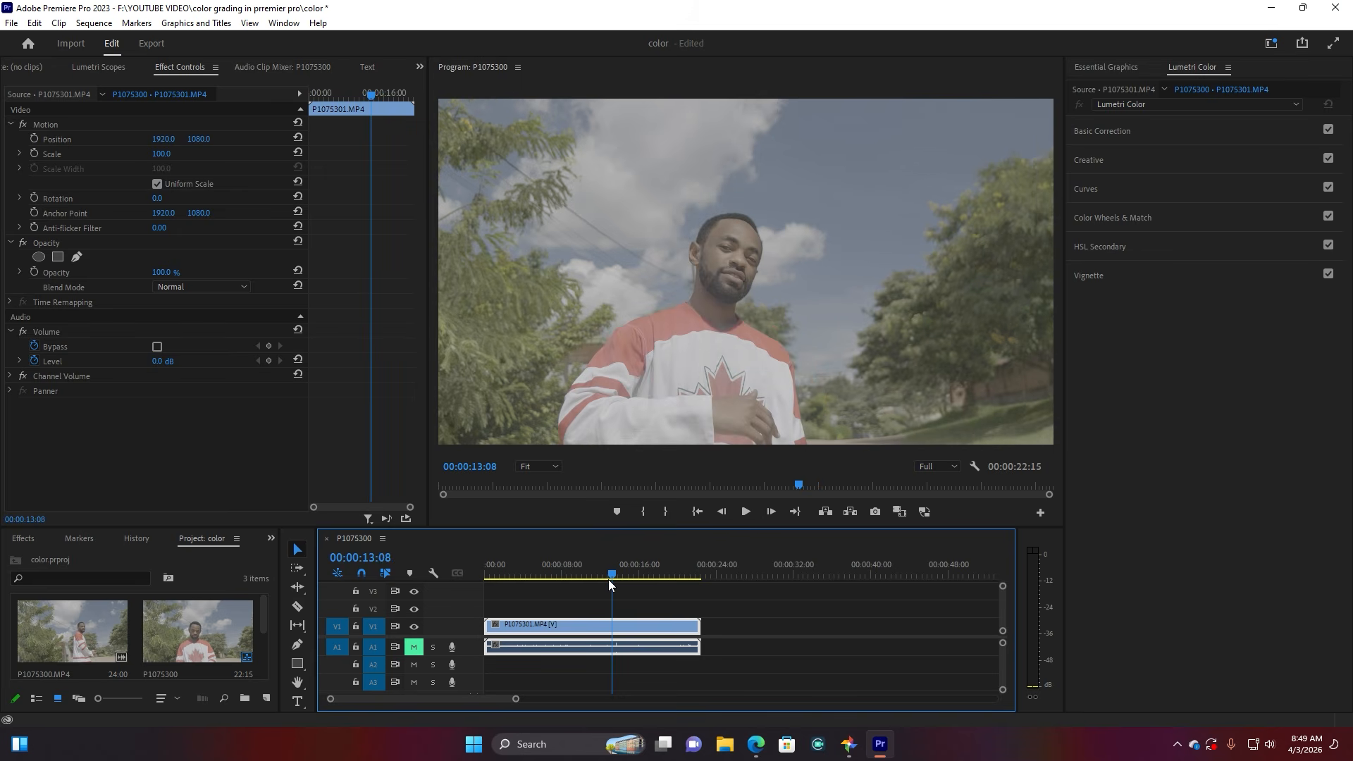
Load the U-PANASONIC-V-LOG-V2-LTR LUT from the Downloads folder as the clip's Creative Look.
left_click(1120, 133)
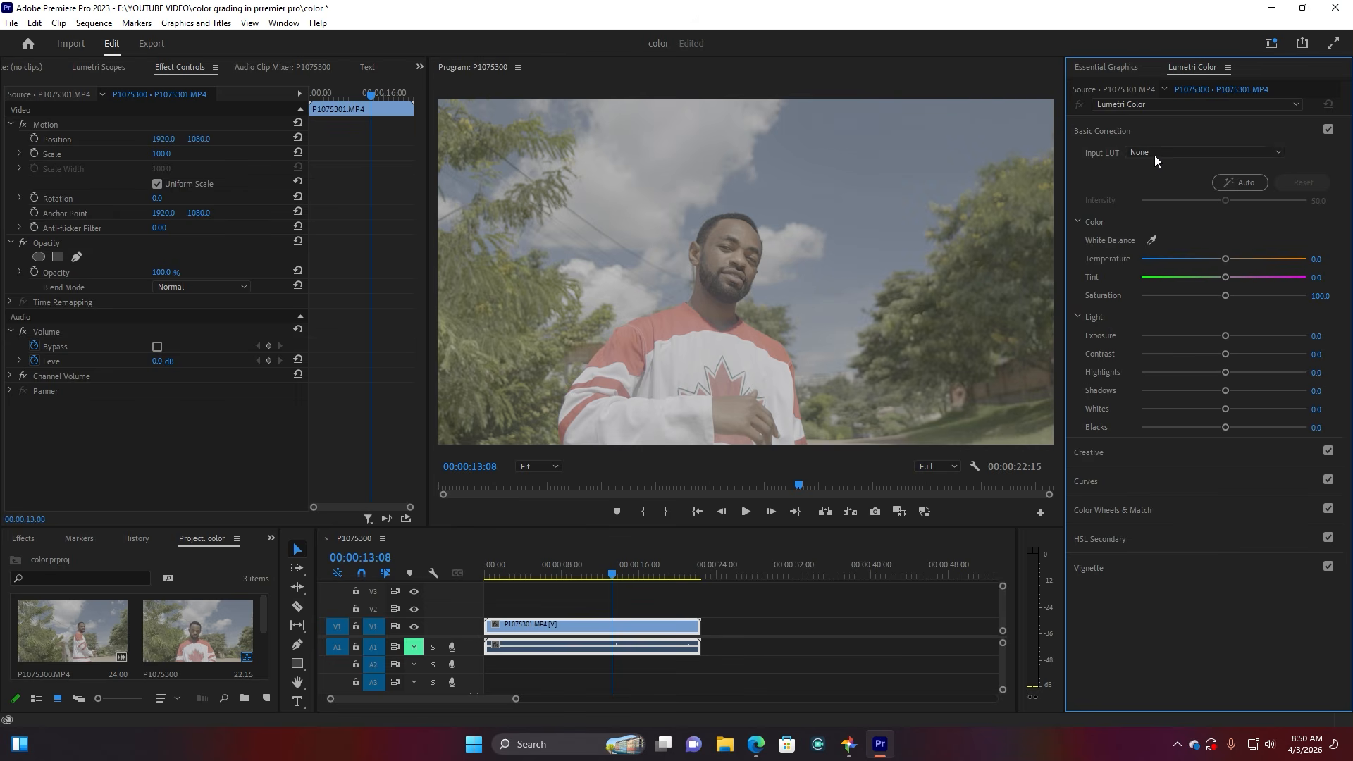
left_click(1115, 134)
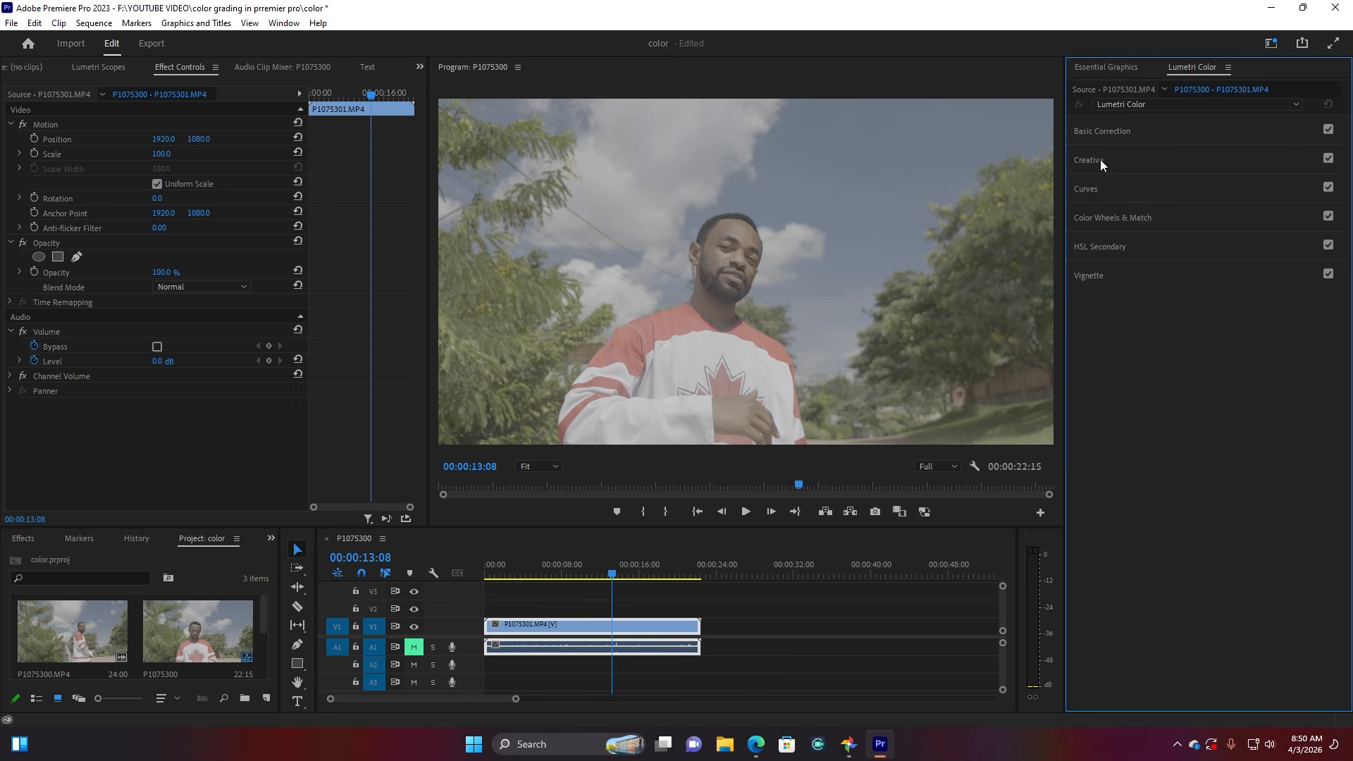
left_click(1102, 159)
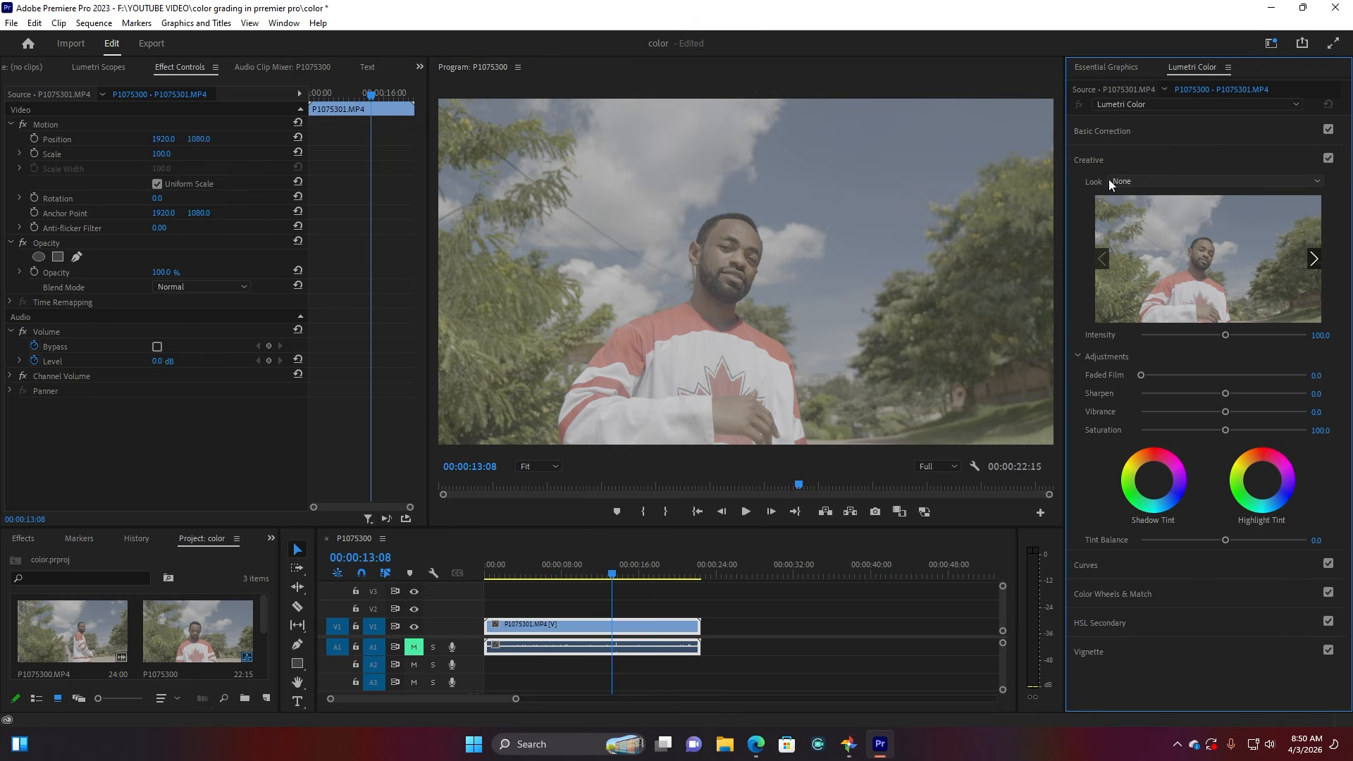
left_click(1131, 177)
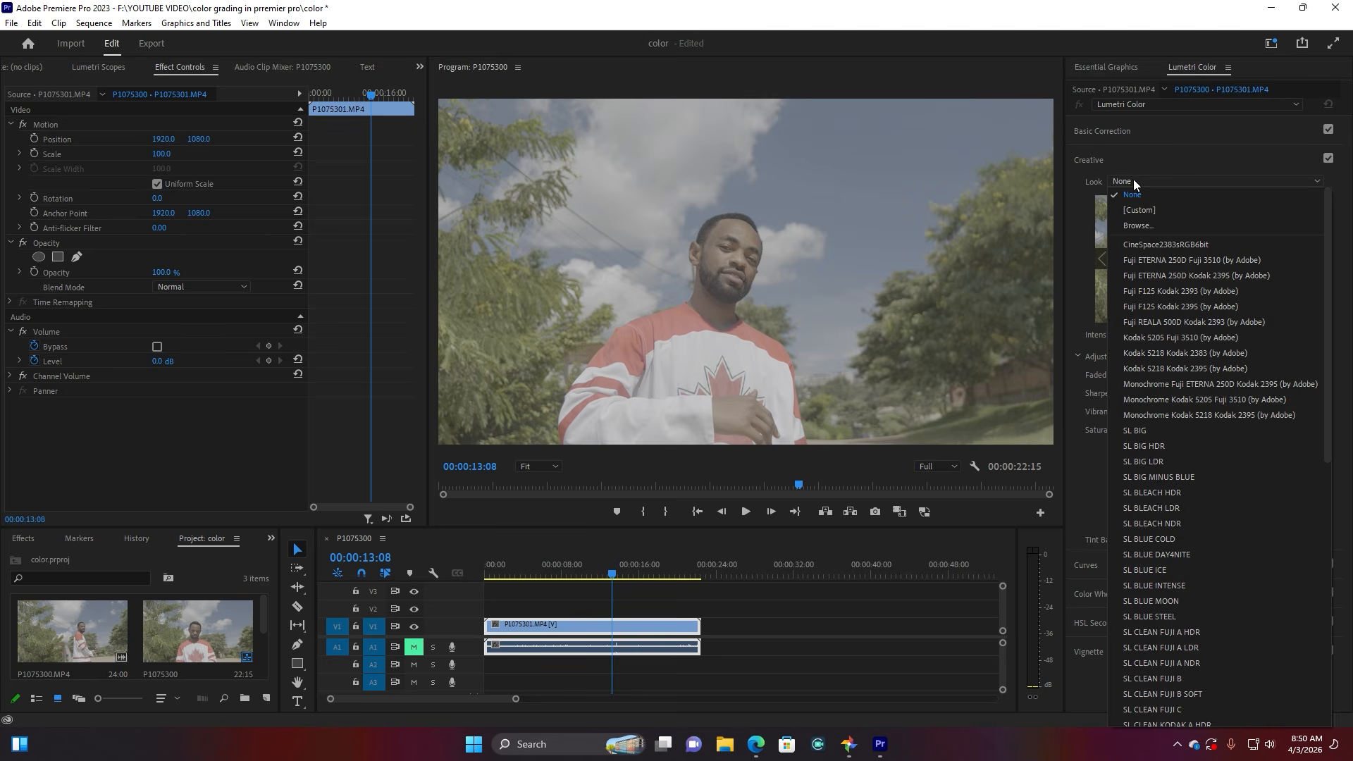
left_click(1132, 223)
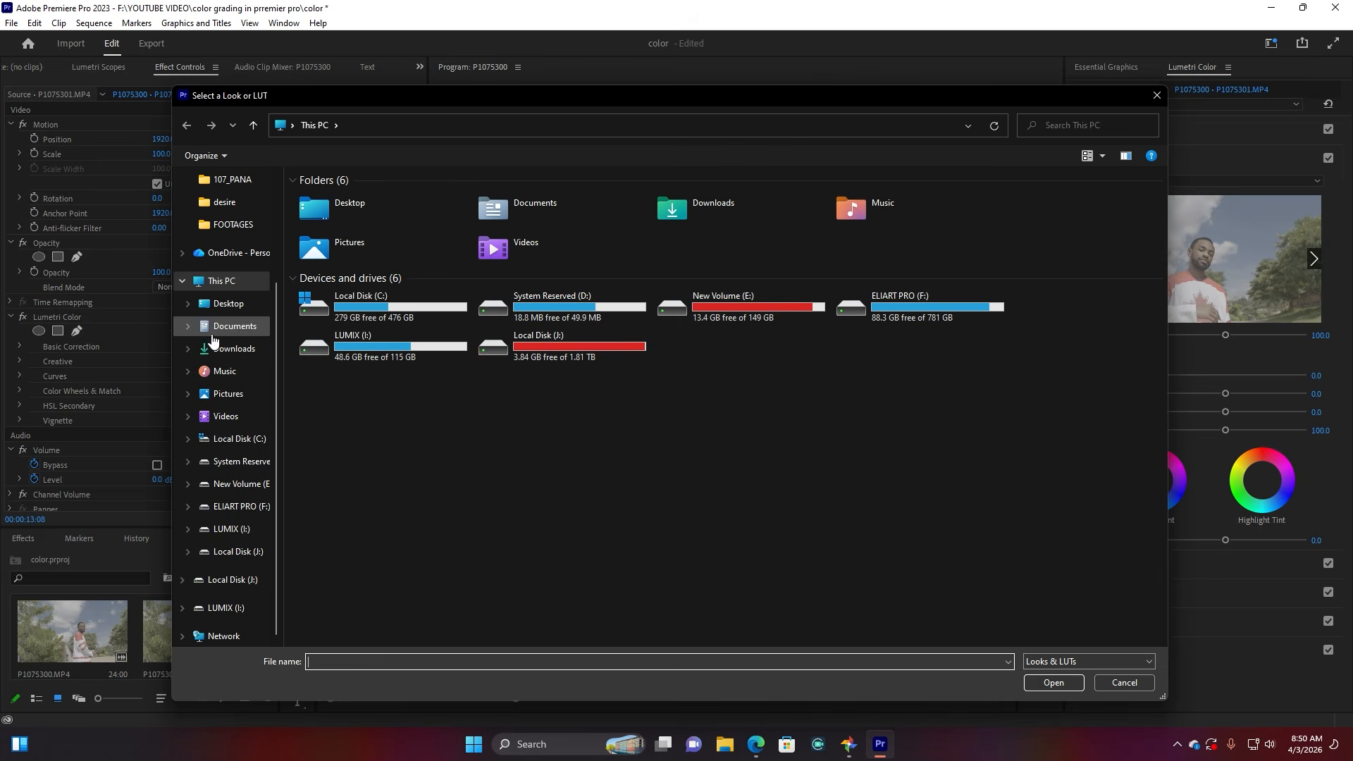
left_click(239, 350)
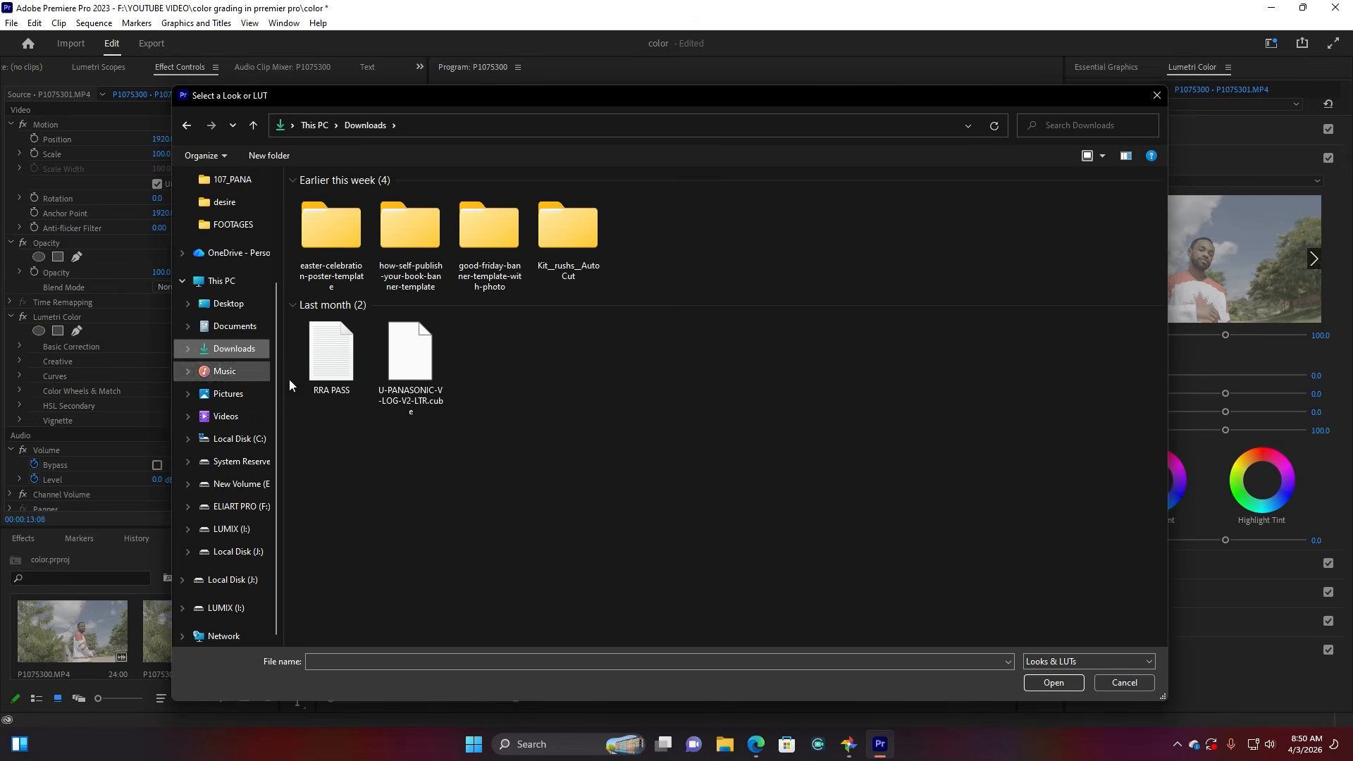
double_click(409, 355)
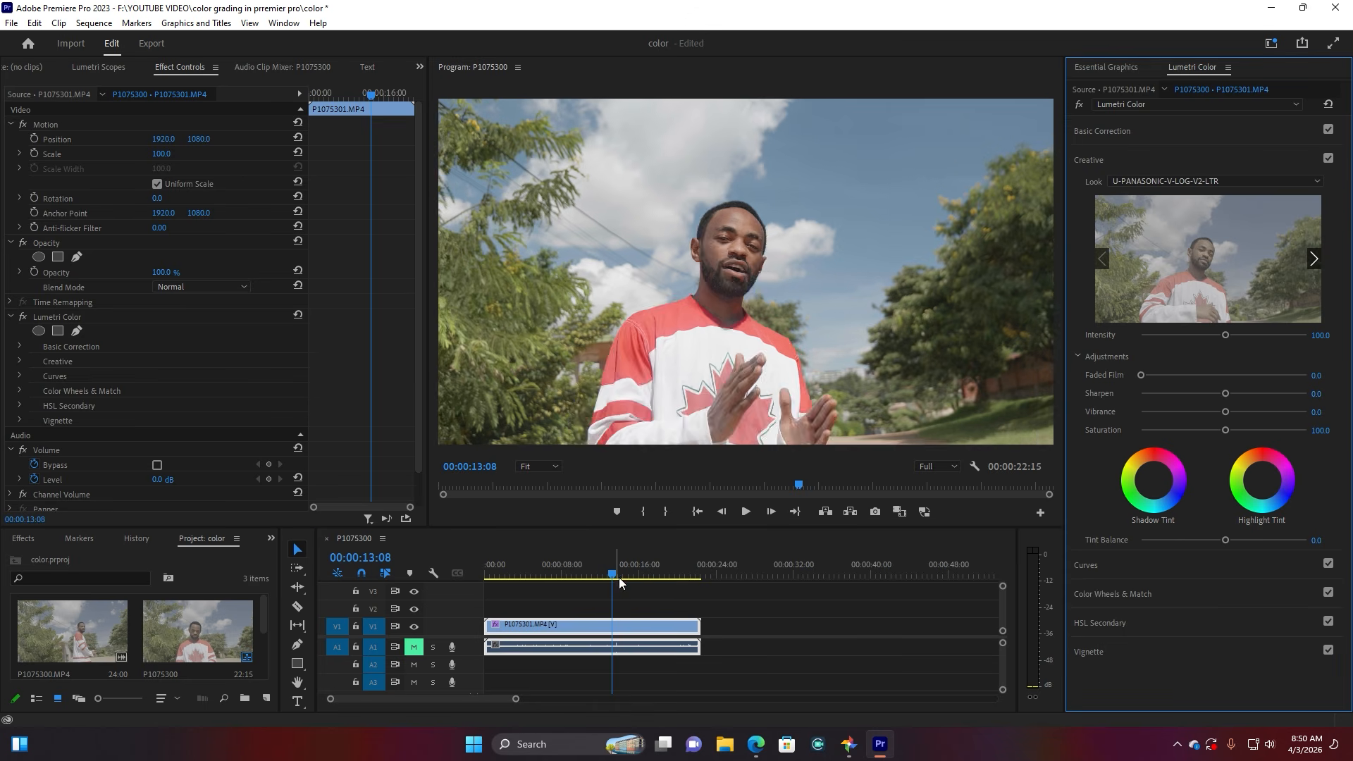
Compare the frame at 00:00:14:05 with and without the Creative look.
left_click(620, 577)
left_click_drag(620, 577, 623, 576)
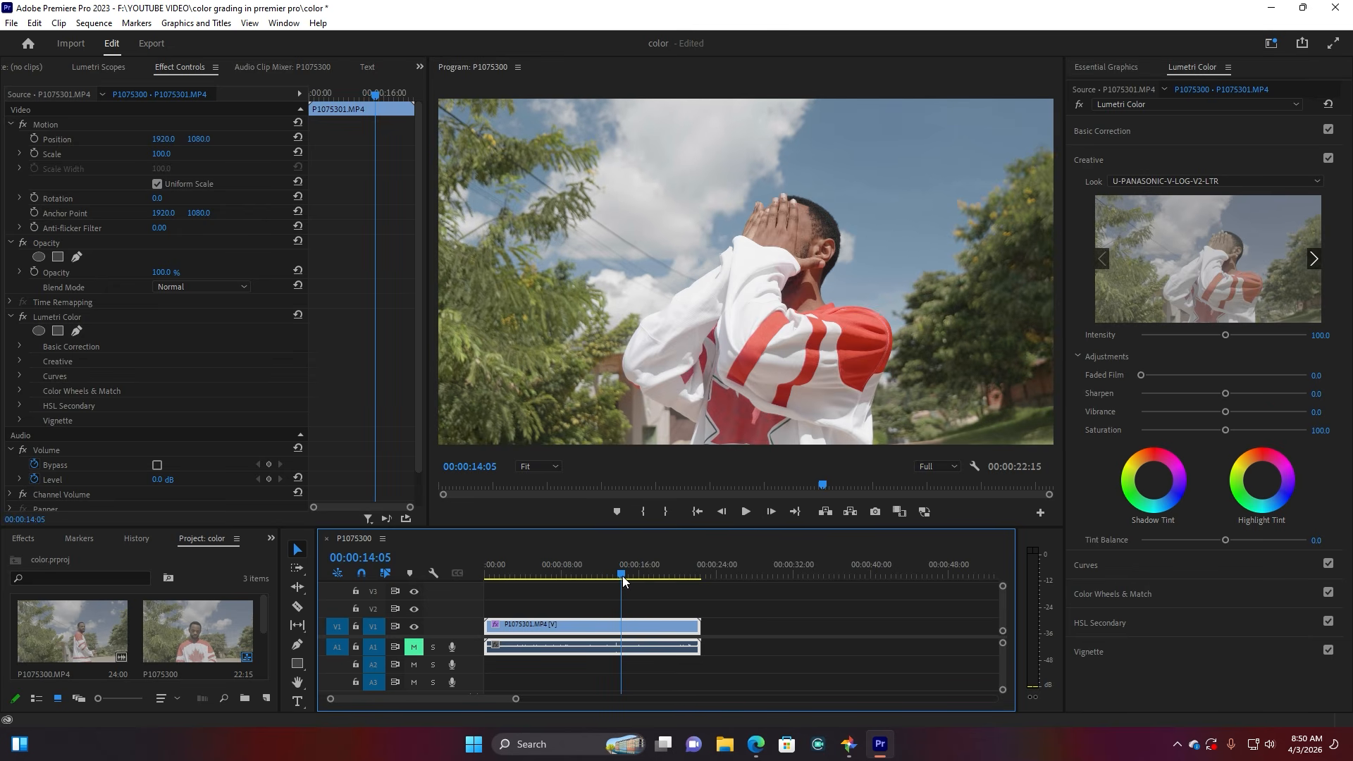
left_click(1330, 159)
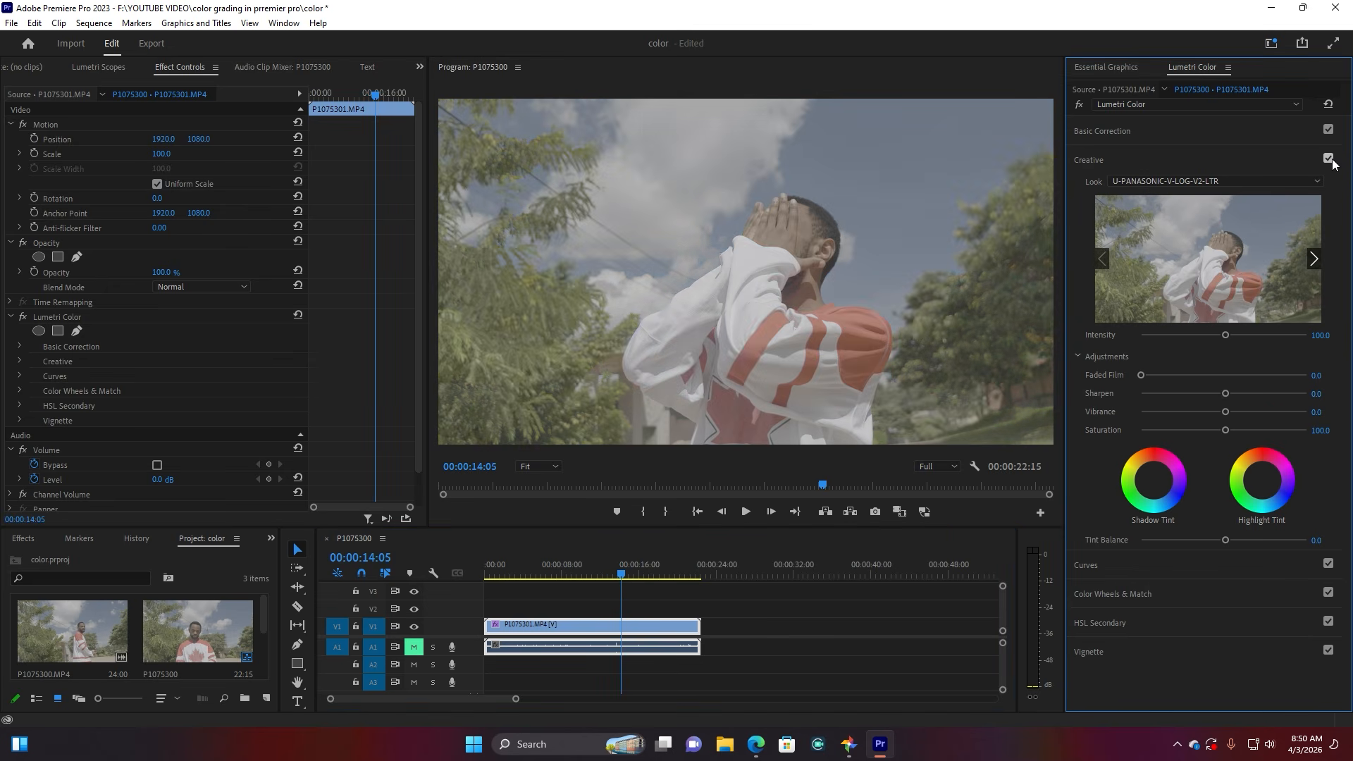
left_click(1329, 159)
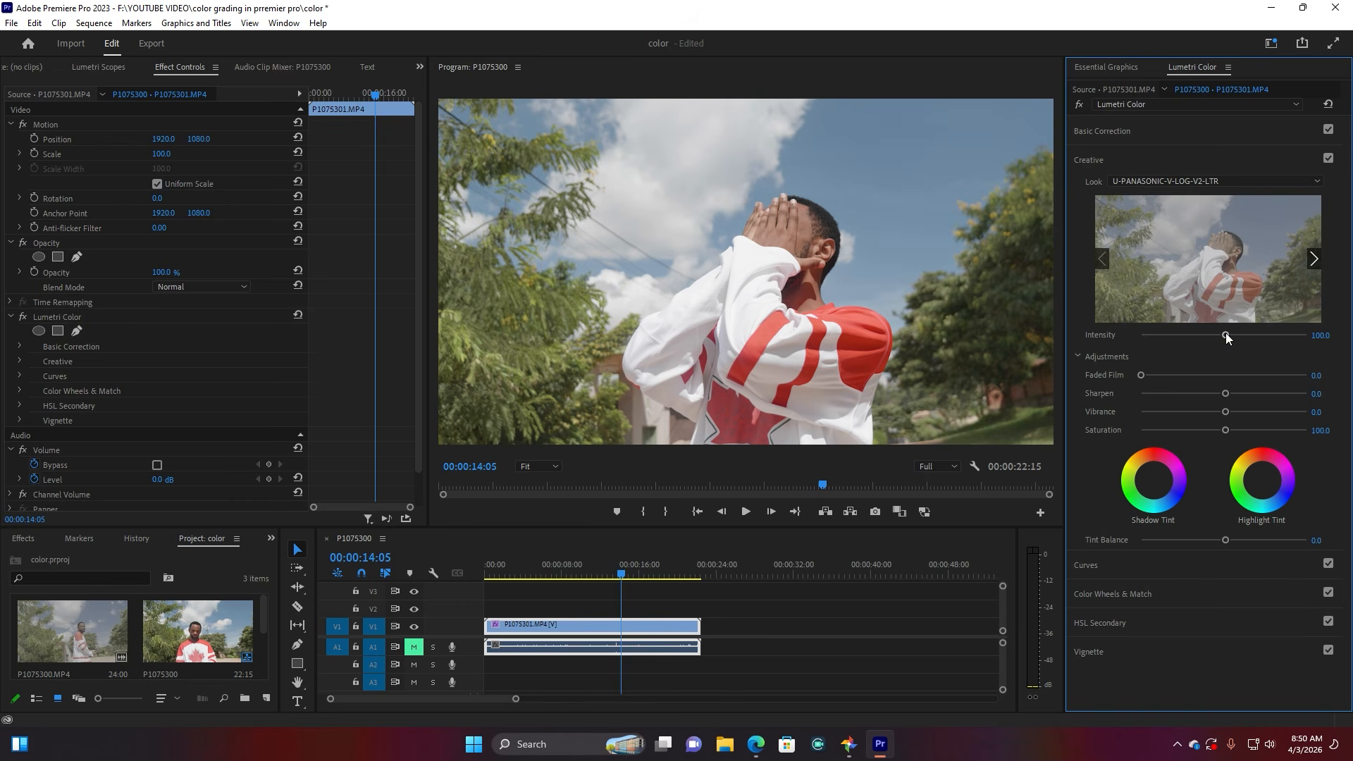
Set the Creative look's Intensity to 115.3 and move the playhead to 00:00:16:06.
mouse_move(1225, 335)
left_mouse_down()
mouse_move(1240, 336)
mouse_move(1157, 337)
mouse_move(1235, 337)
left_mouse_up()
left_click_drag(637, 577, 641, 575)
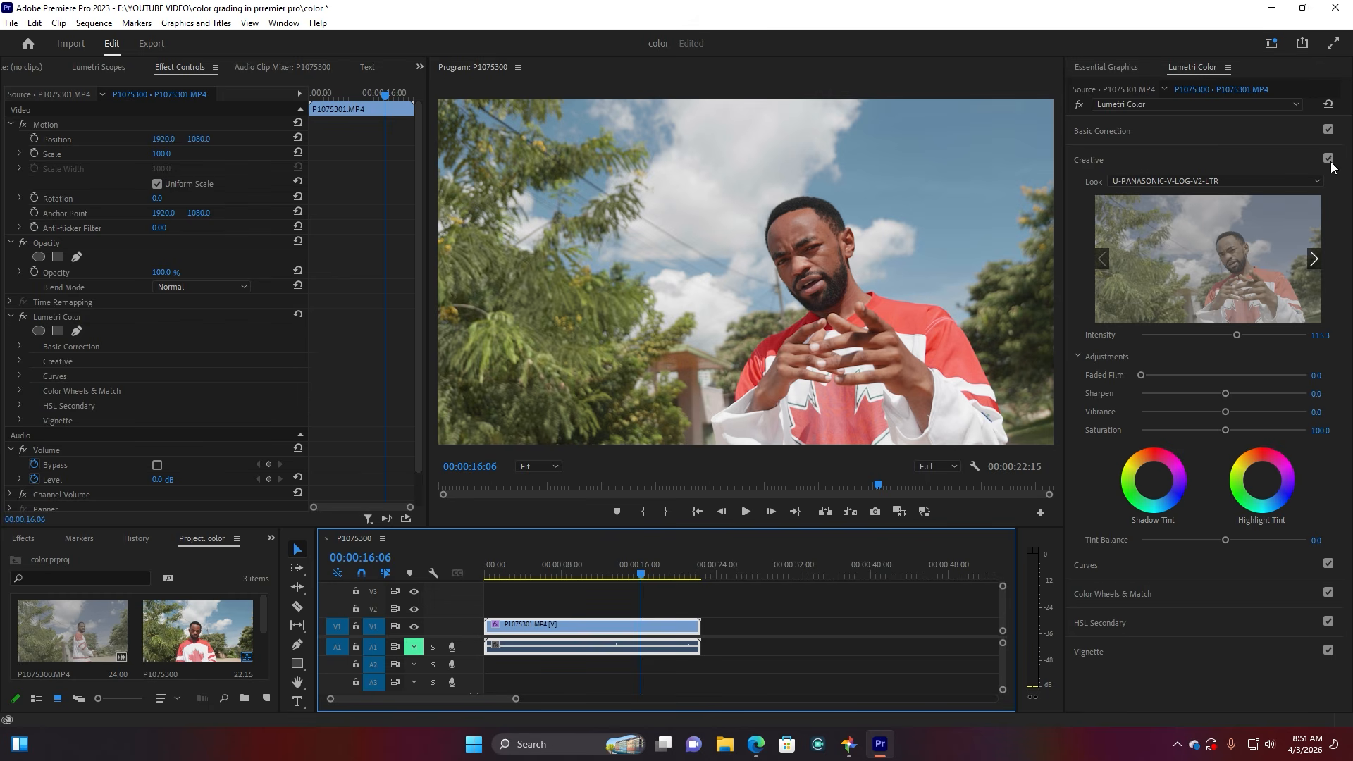
left_click(1089, 161)
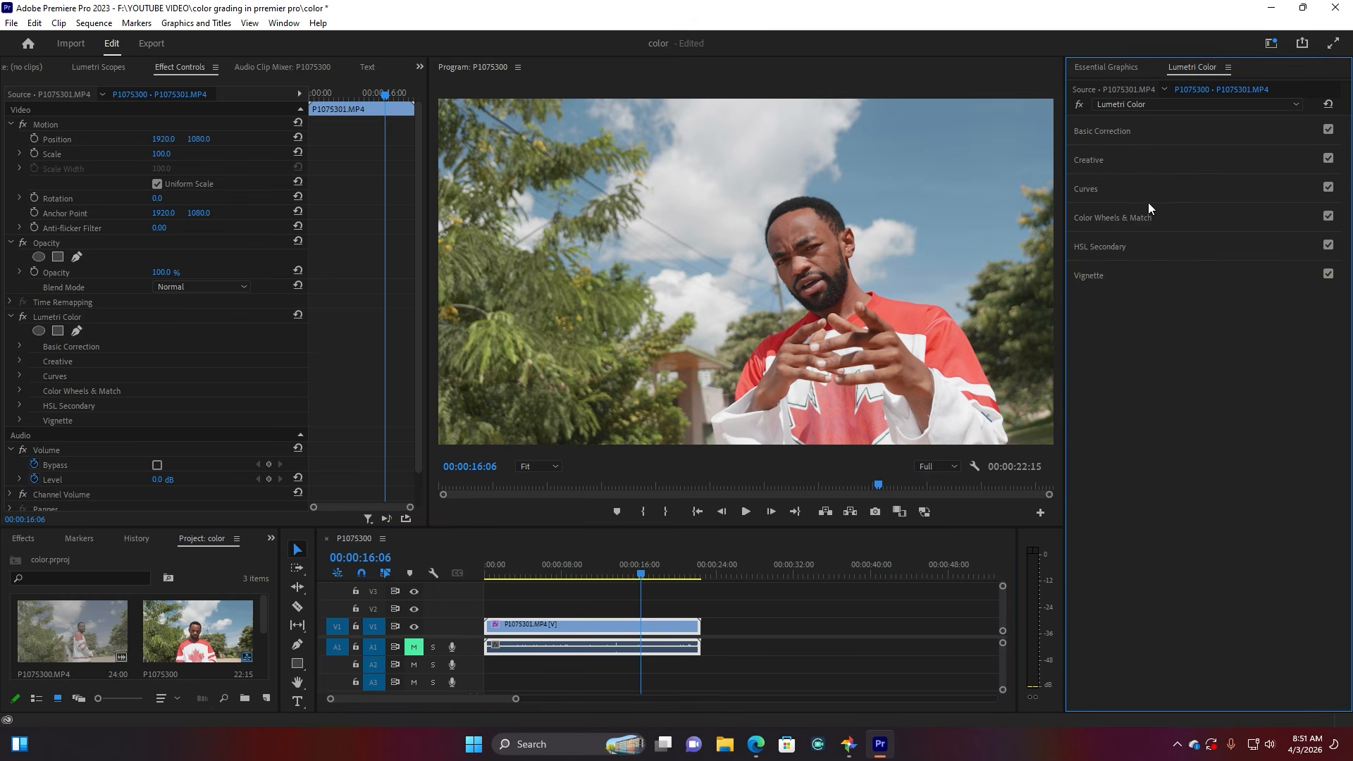
Cool the clip's white balance slightly by setting the Basic Correction Temperature to -3.4.
left_click(1122, 130)
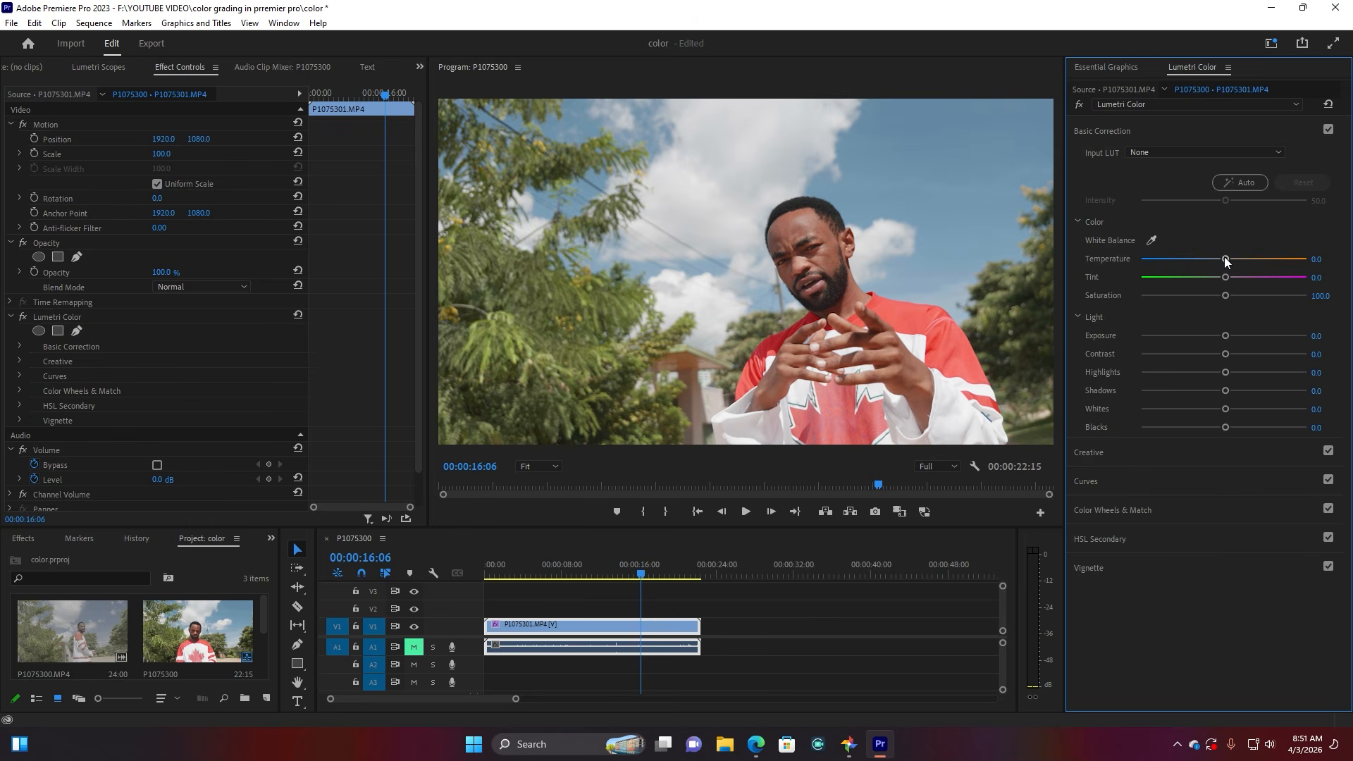
mouse_move(1226, 260)
left_mouse_down()
mouse_move(1215, 260)
mouse_move(1227, 261)
left_mouse_up()
double_click(1229, 260)
left_click_drag(1224, 260, 1222, 260)
Adjust the Basic Correction light values to Exposure 0.3, Contrast 8.5, Highlights -11.9 and Shadows -1.7.
left_click_drag(1225, 337, 1228, 341)
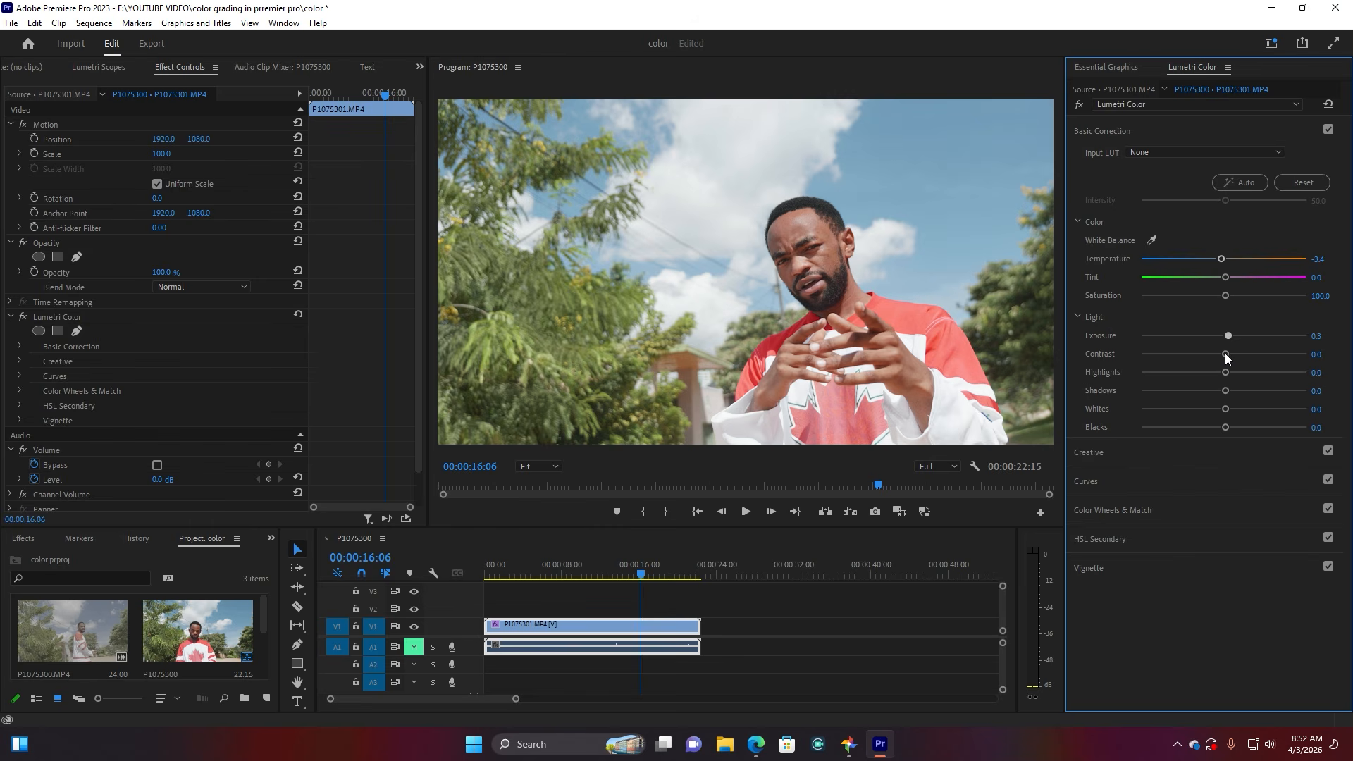
left_click_drag(1226, 355, 1230, 354)
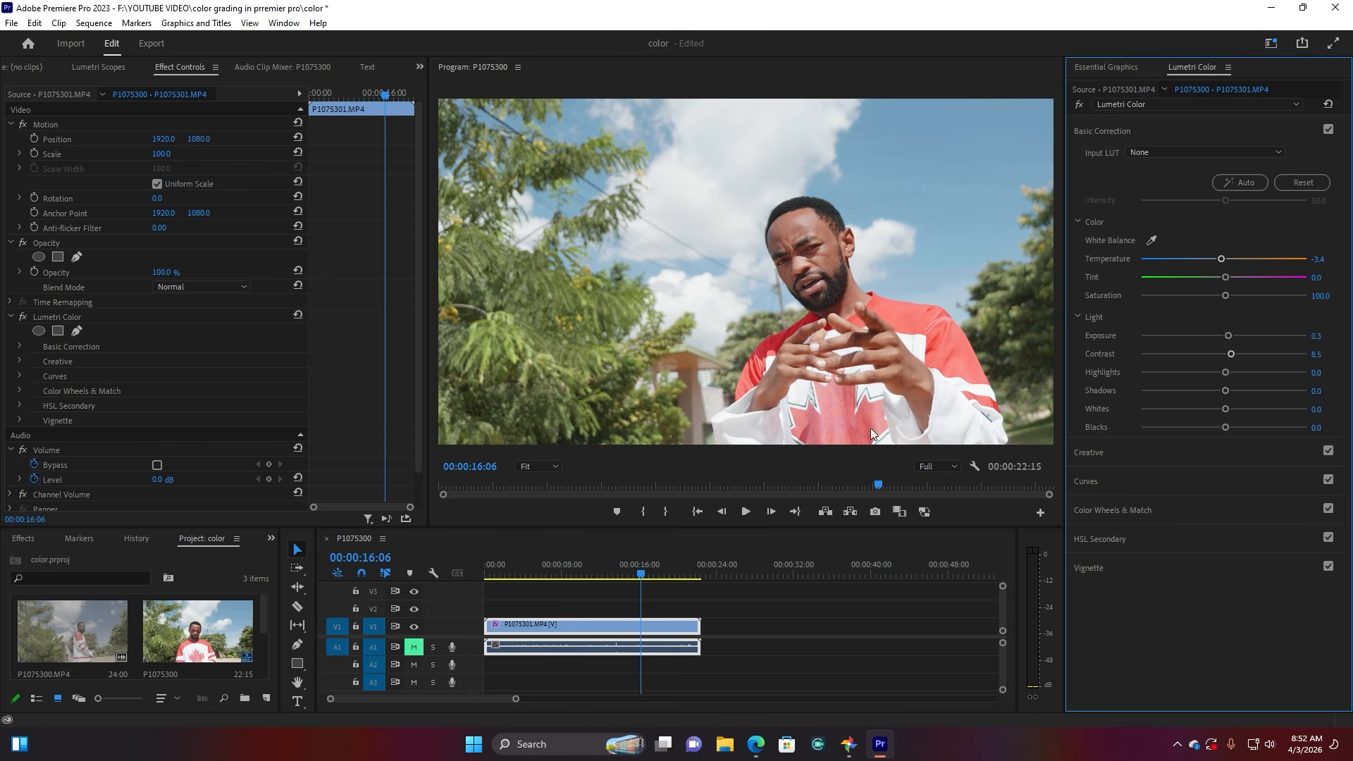
left_click(613, 573)
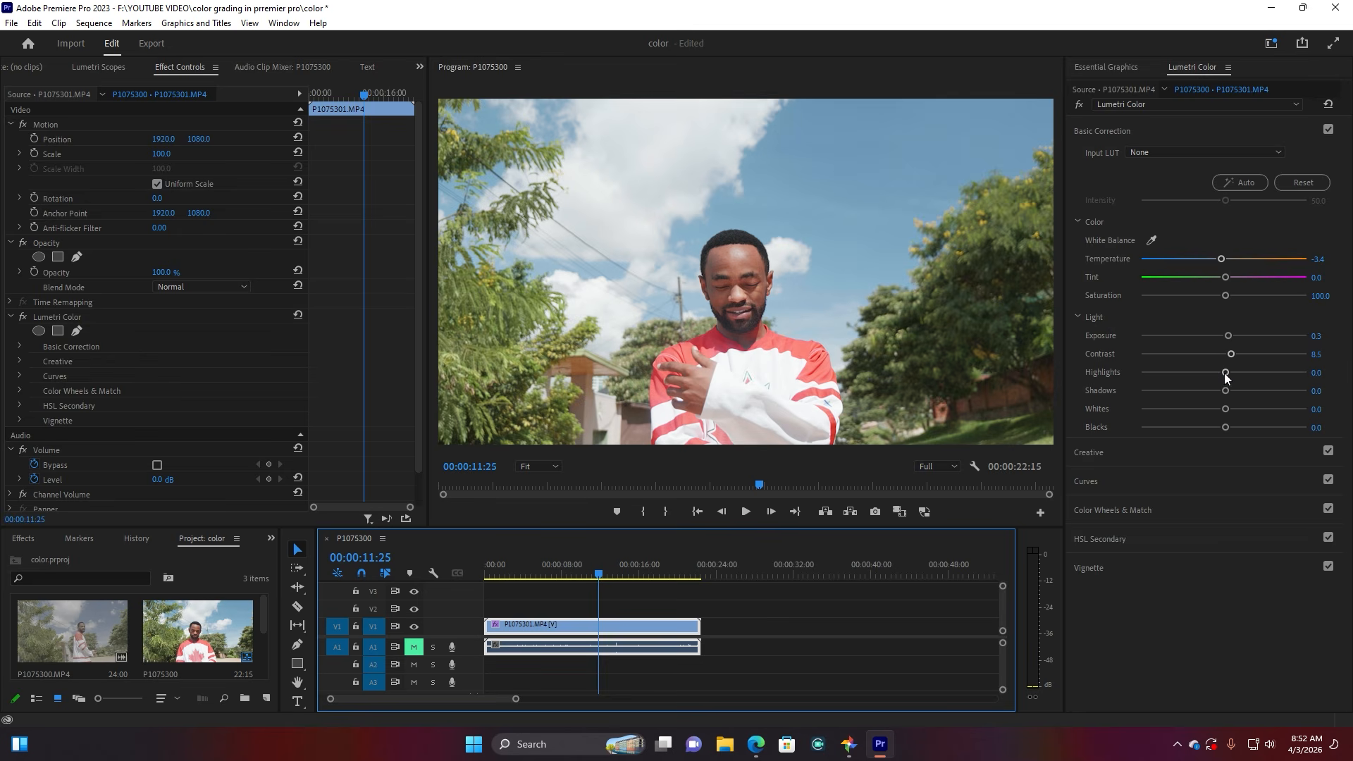
left_click_drag(1225, 373, 1211, 376)
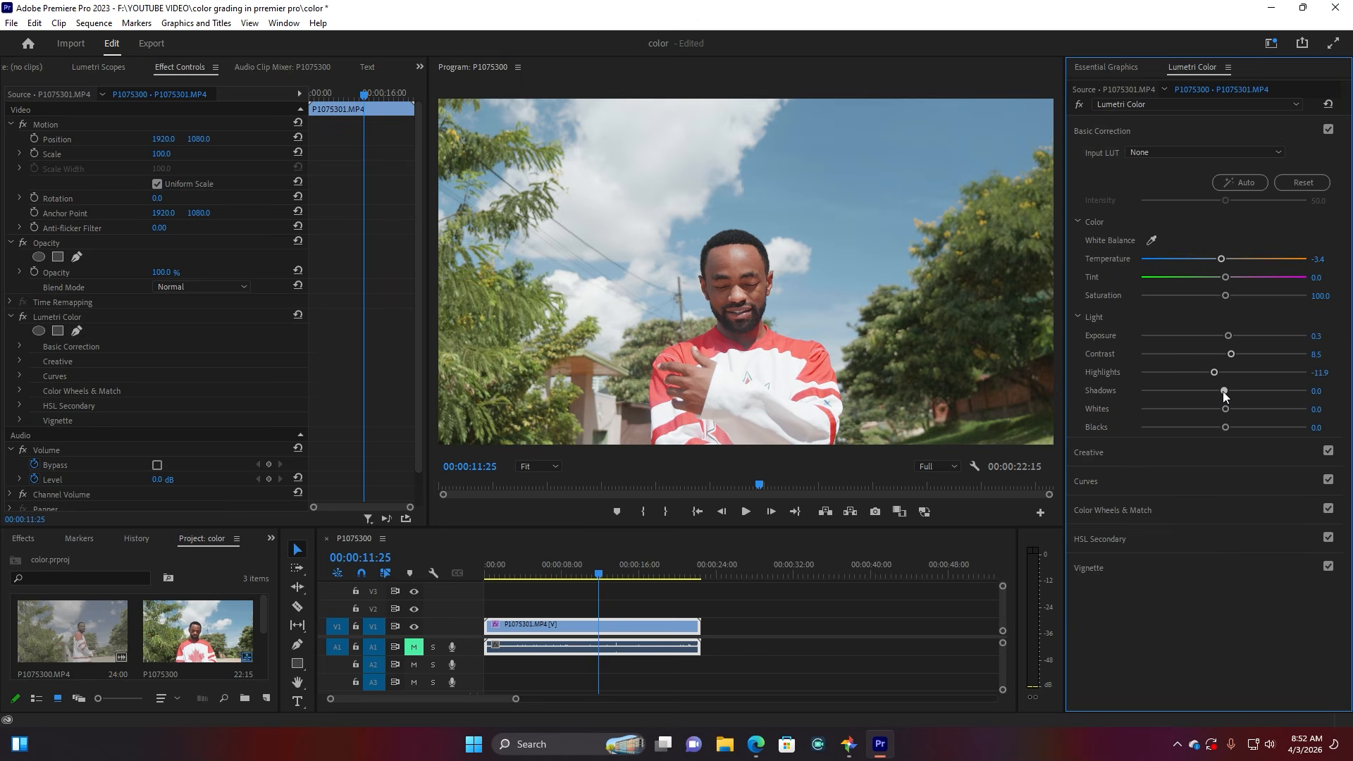
left_click_drag(1224, 392, 1221, 392)
Compare the frame at 00:00:16:06 with and without the whole Lumetri Color effect.
left_click_drag(631, 572, 642, 572)
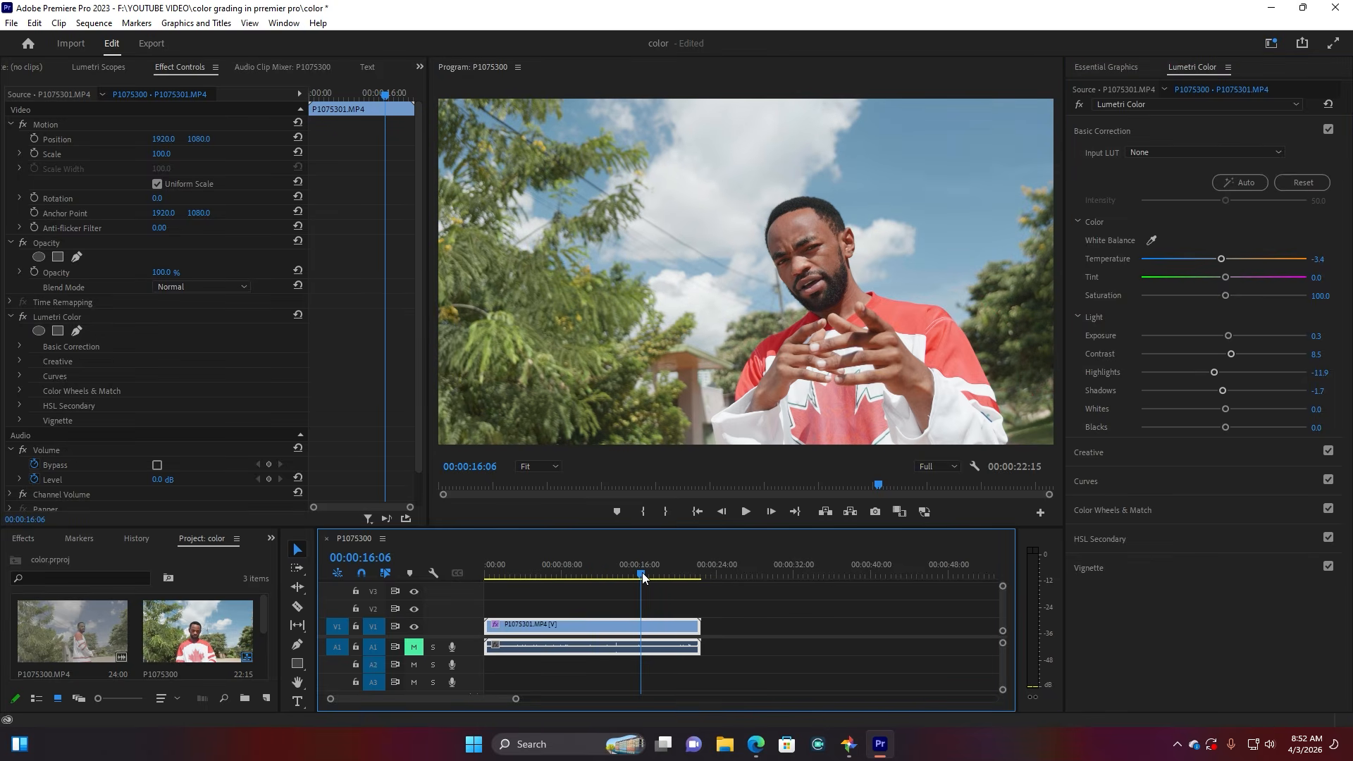
left_click(1077, 106)
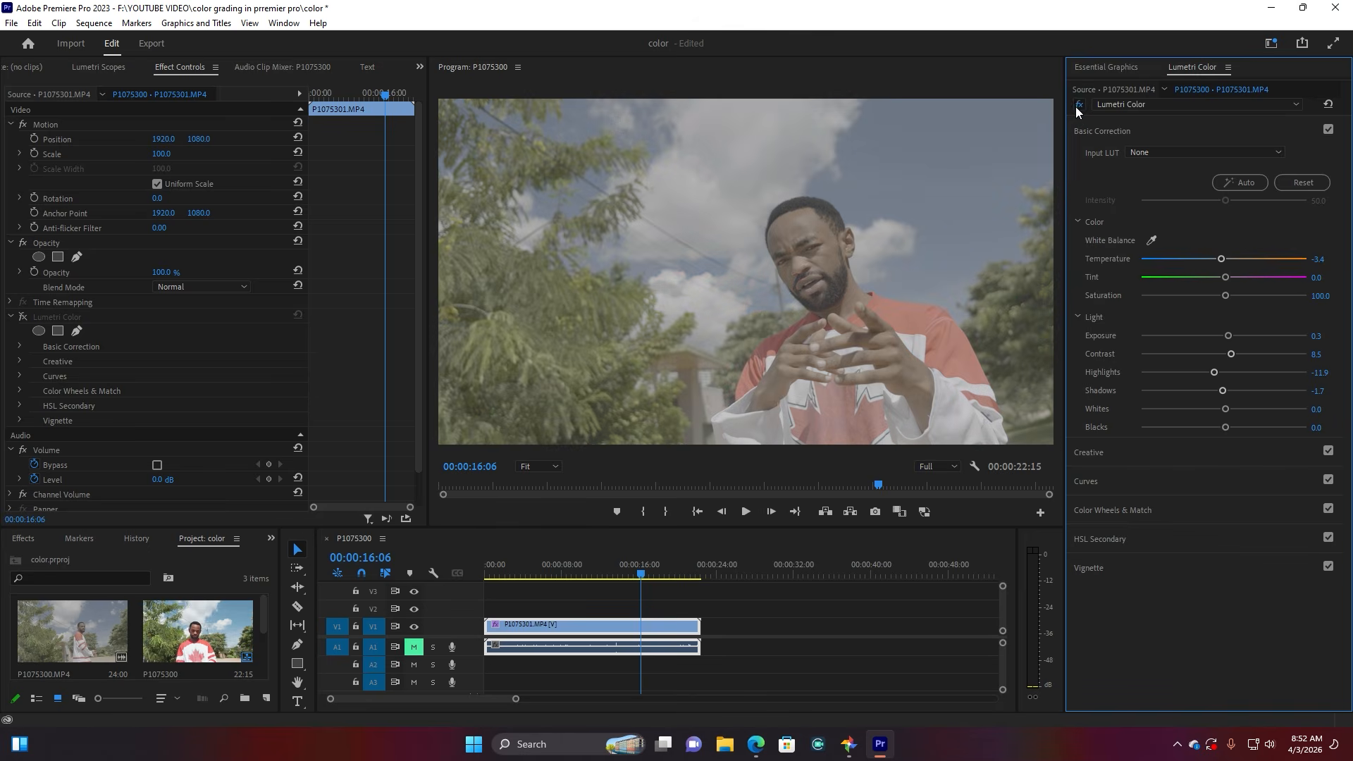
left_click(1078, 106)
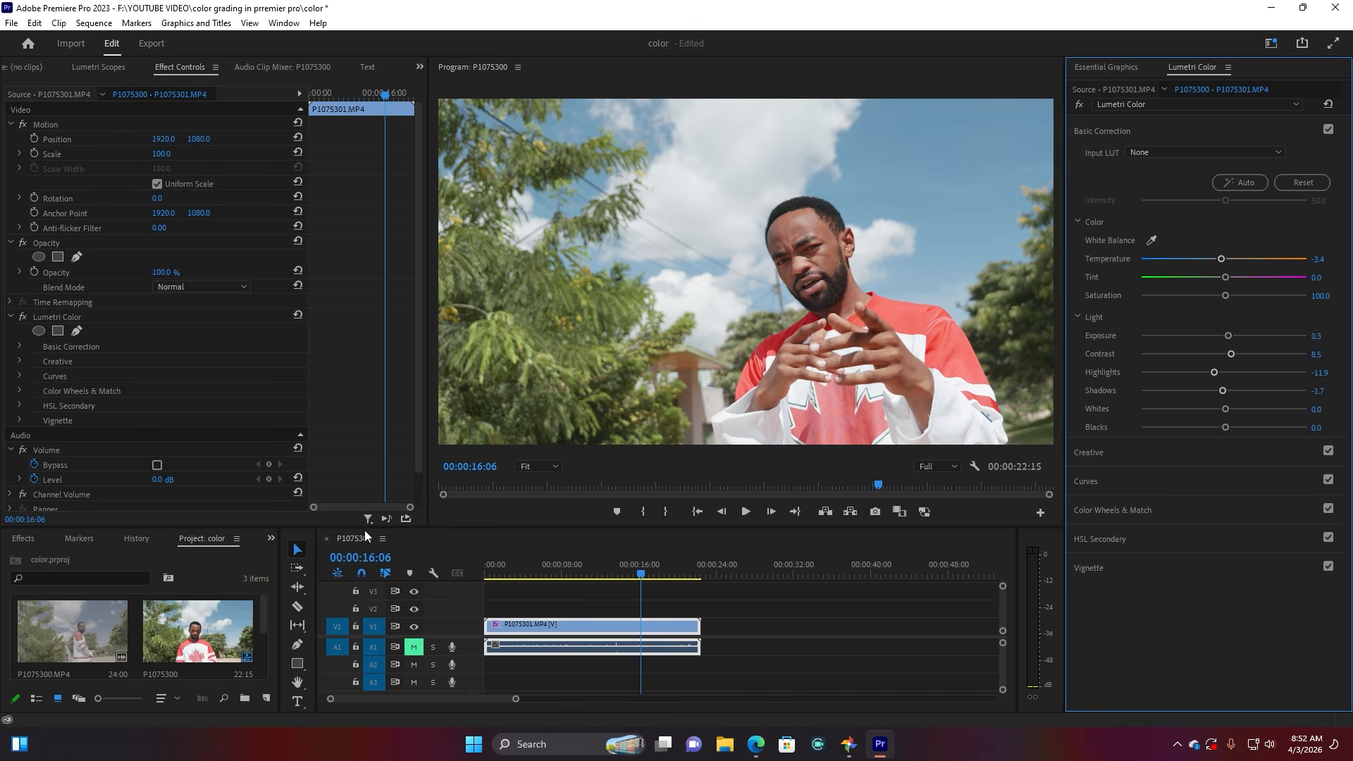
Resize the workspace layout to enlarge the program preview and shrink the neighbouring areas.
left_click_drag(425, 526, 423, 527)
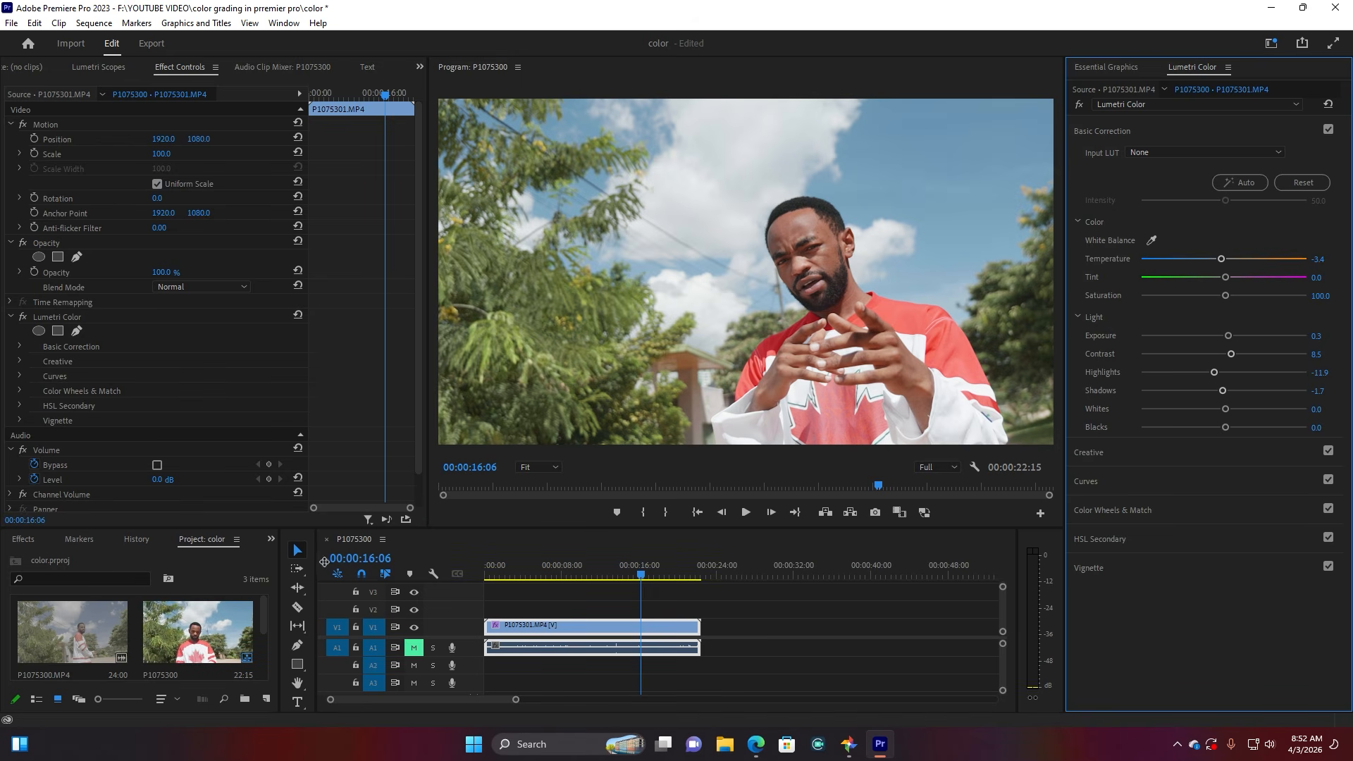
left_click_drag(292, 571, 286, 577)
left_click_drag(286, 577, 286, 578)
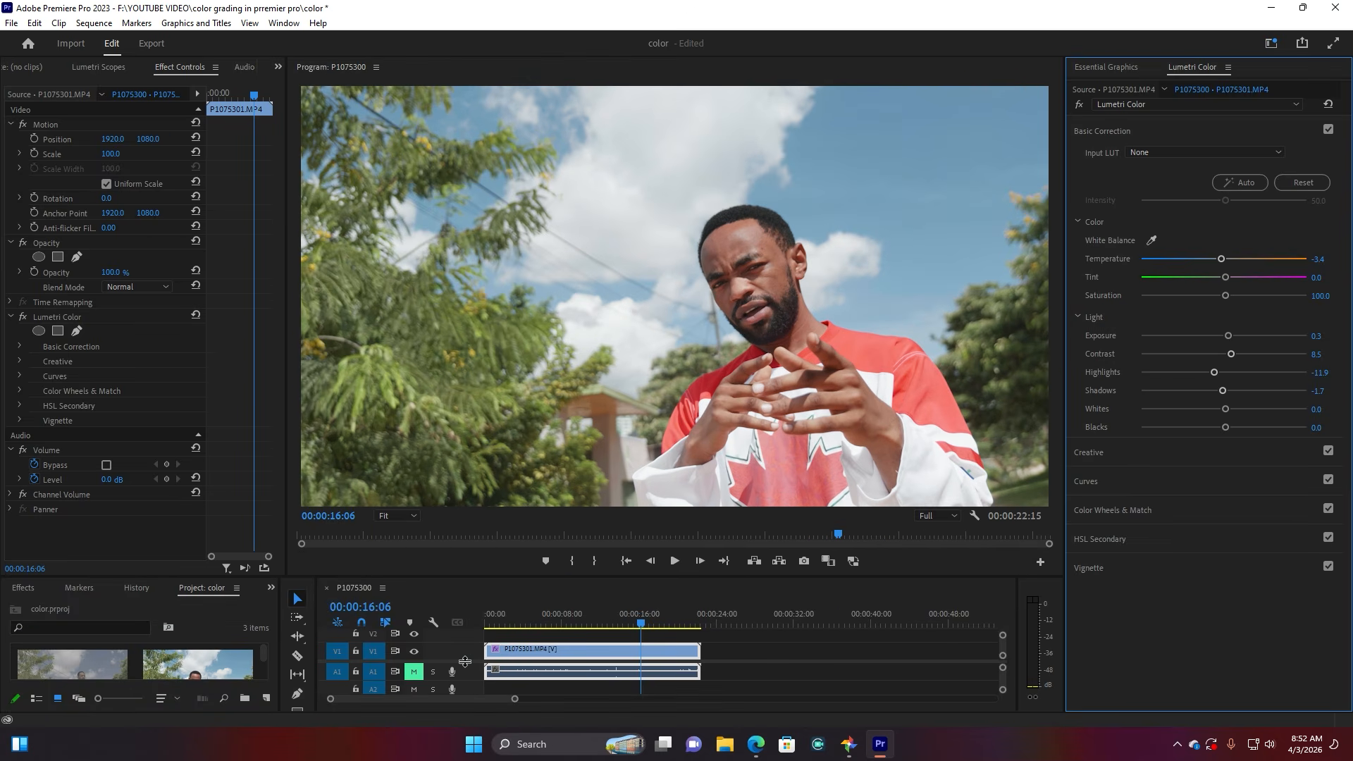
left_click_drag(465, 662, 465, 665)
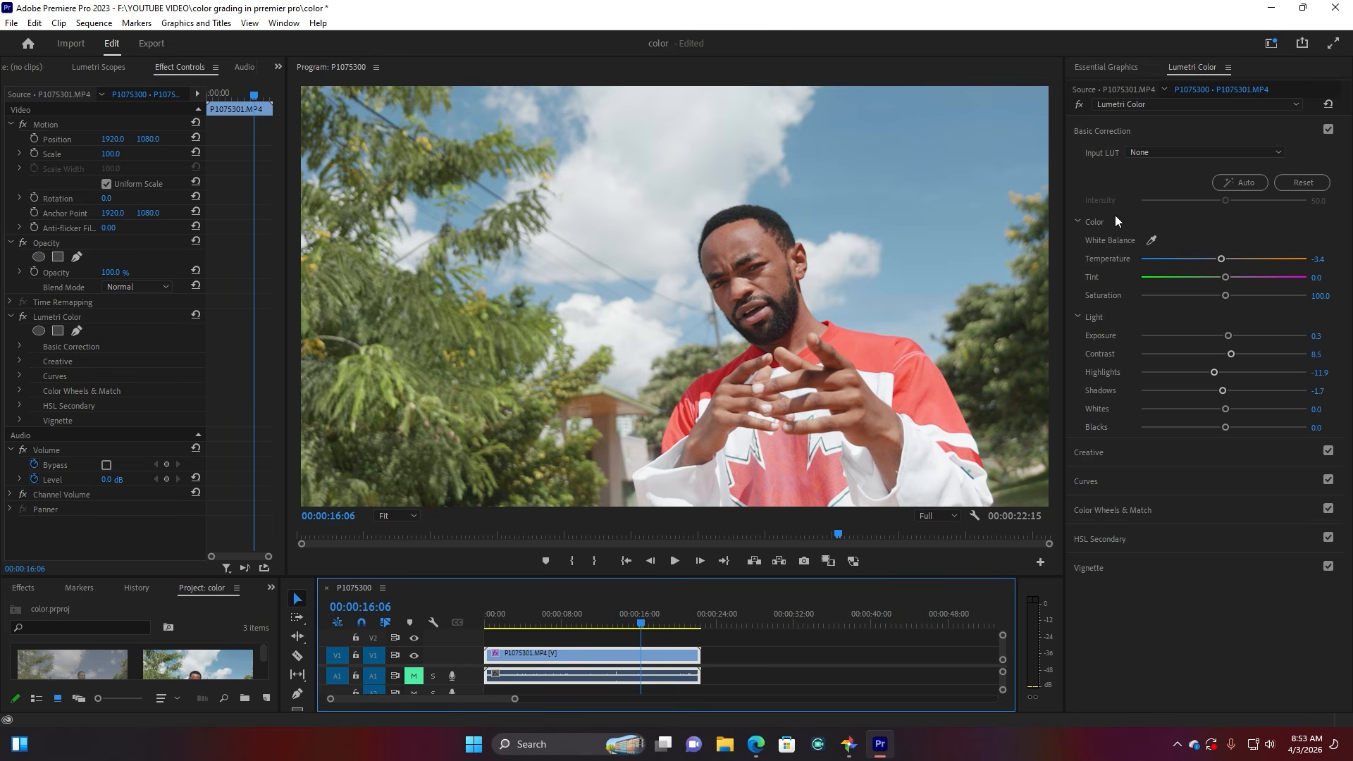
Zoom the program preview to 75% on the man's face and set the Creative Sharpen value to -52.5.
left_click(1113, 133)
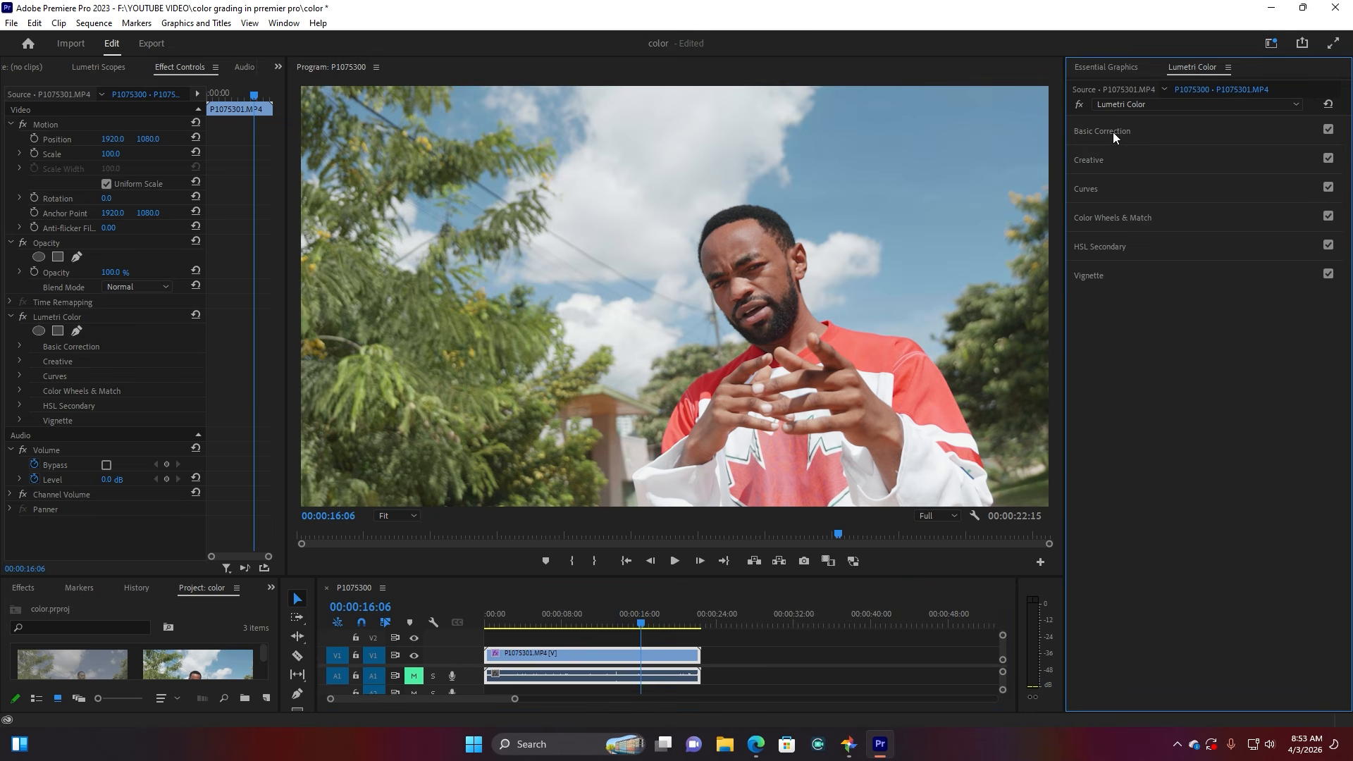
left_click(1097, 157)
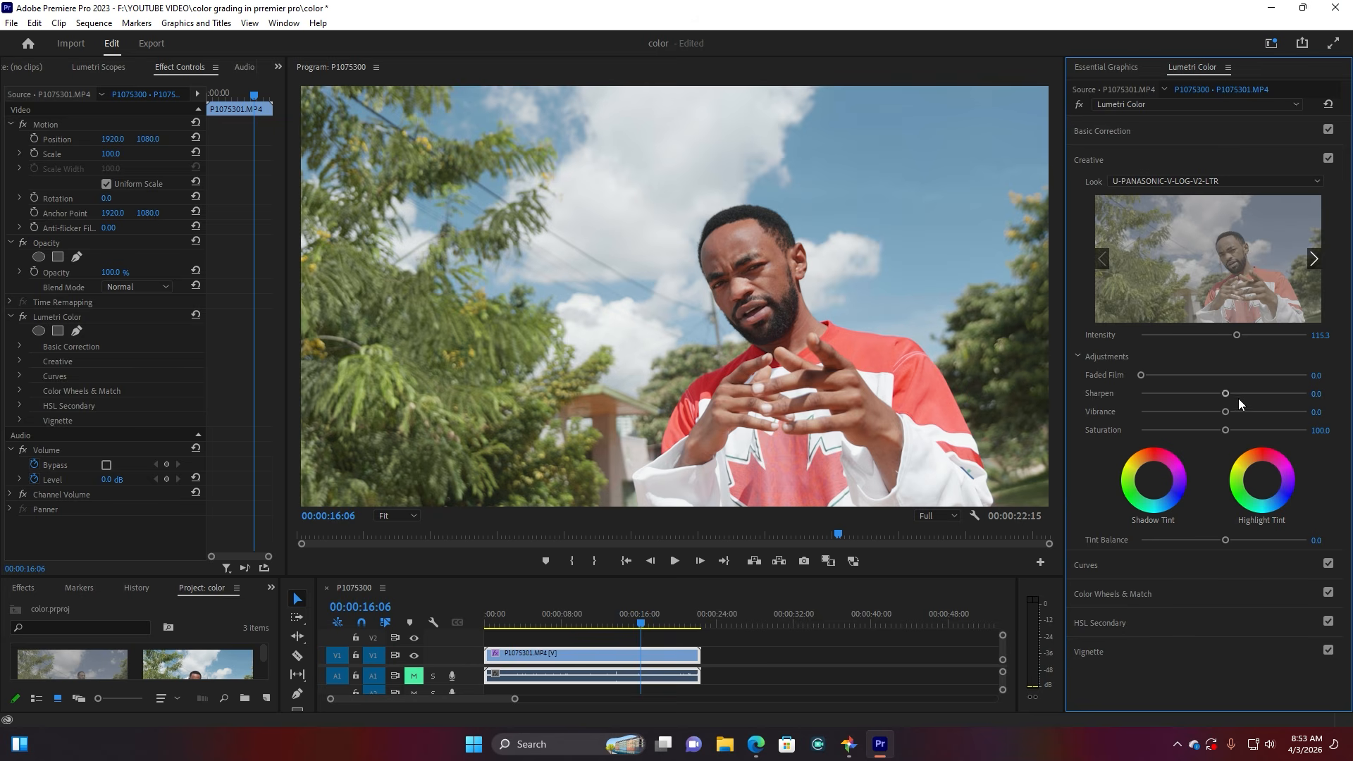
left_click(403, 516)
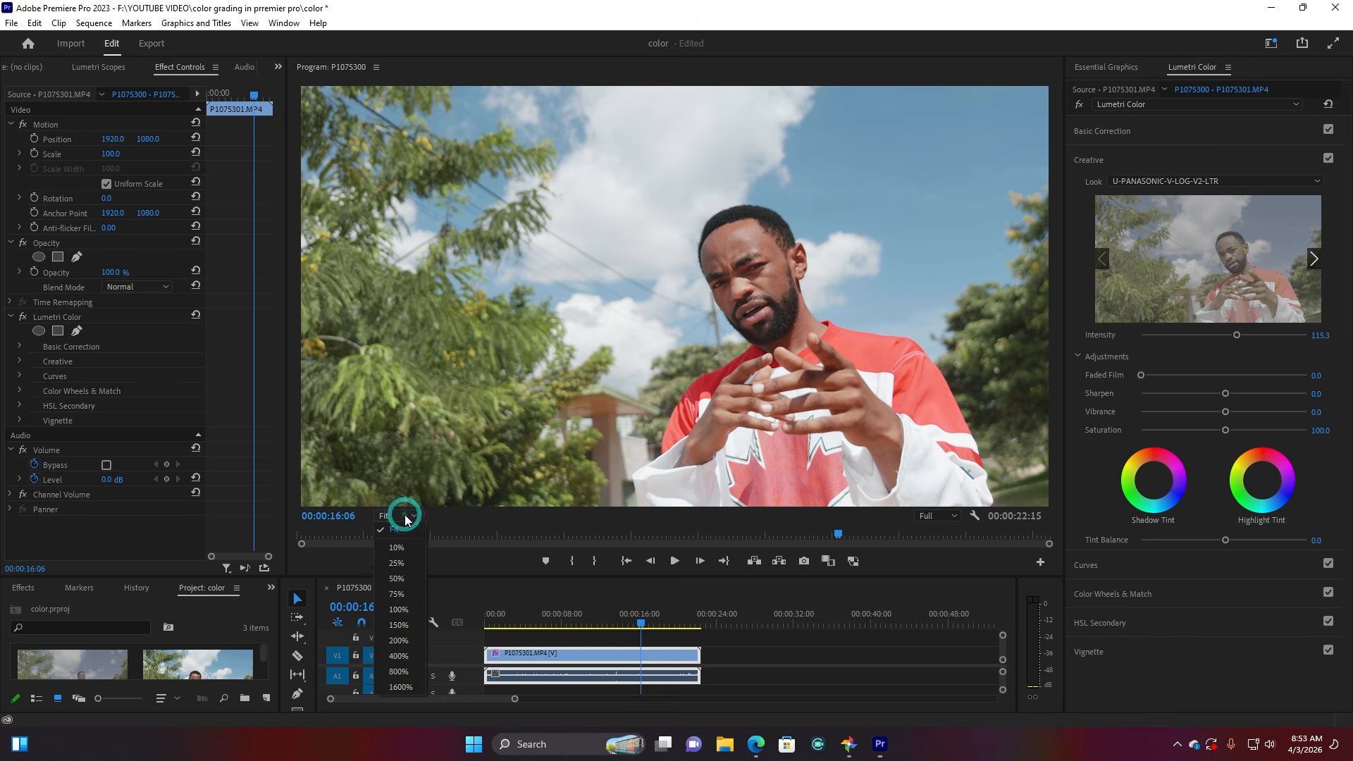
left_click(397, 596)
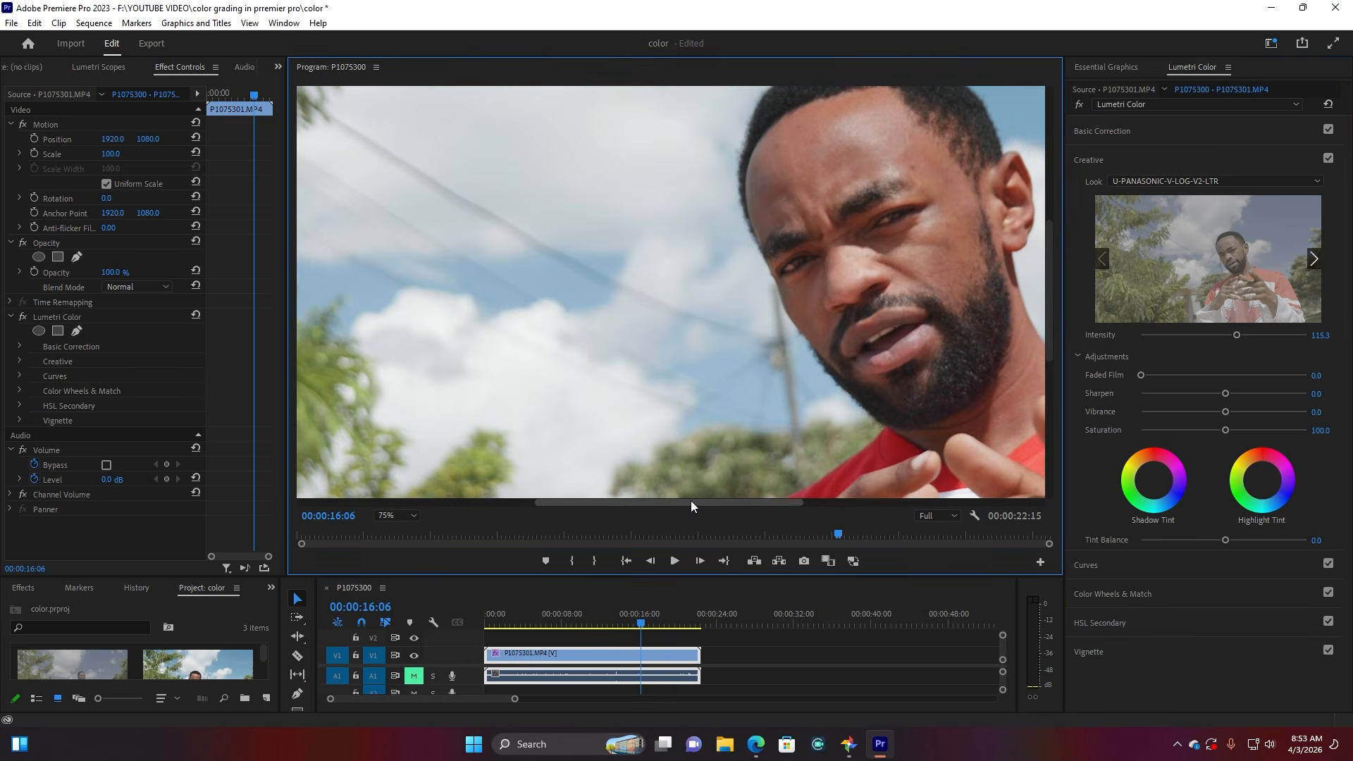
left_click_drag(691, 500, 769, 505)
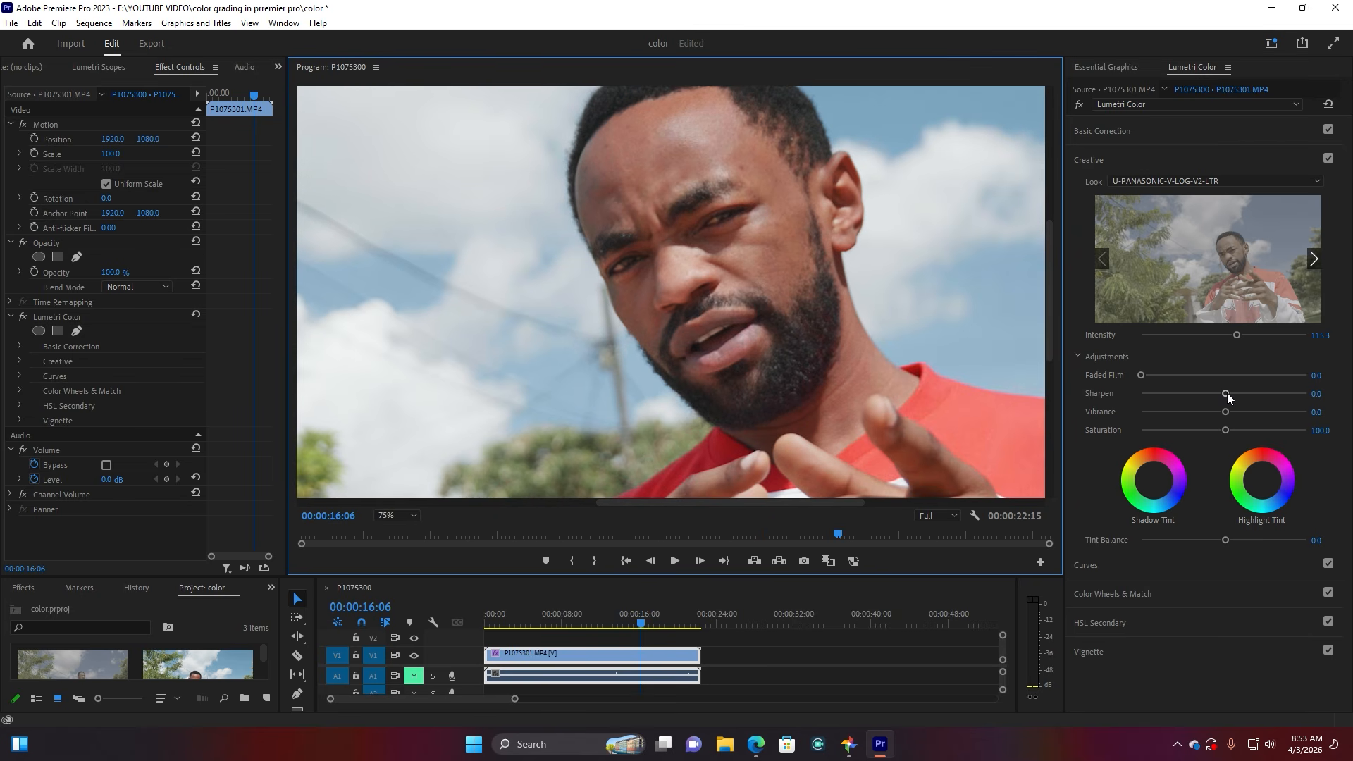
left_click_drag(1228, 392, 1179, 395)
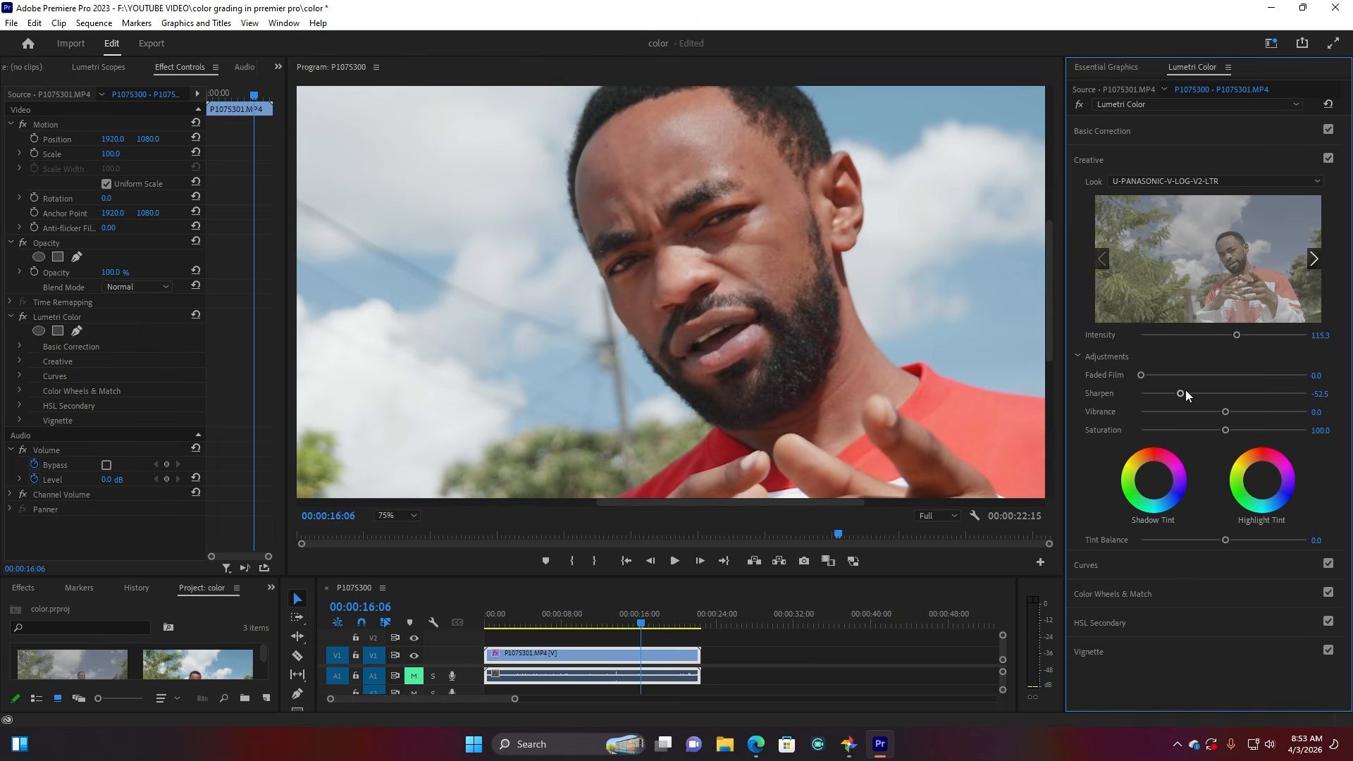
Set the Creative Sharpen value to 20.3 and fit the whole frame in the program preview.
left_click(1238, 393)
left_click_drag(1241, 393, 1241, 394)
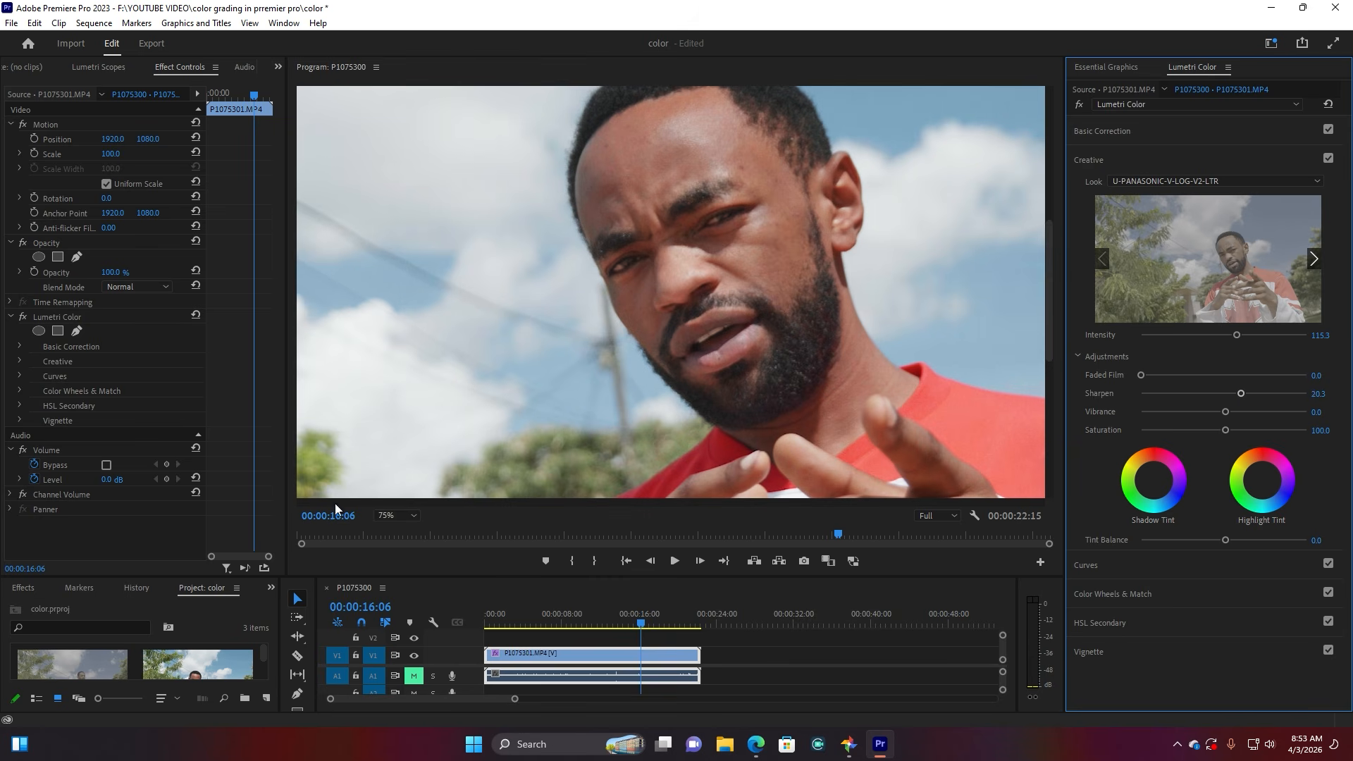
left_click(404, 518)
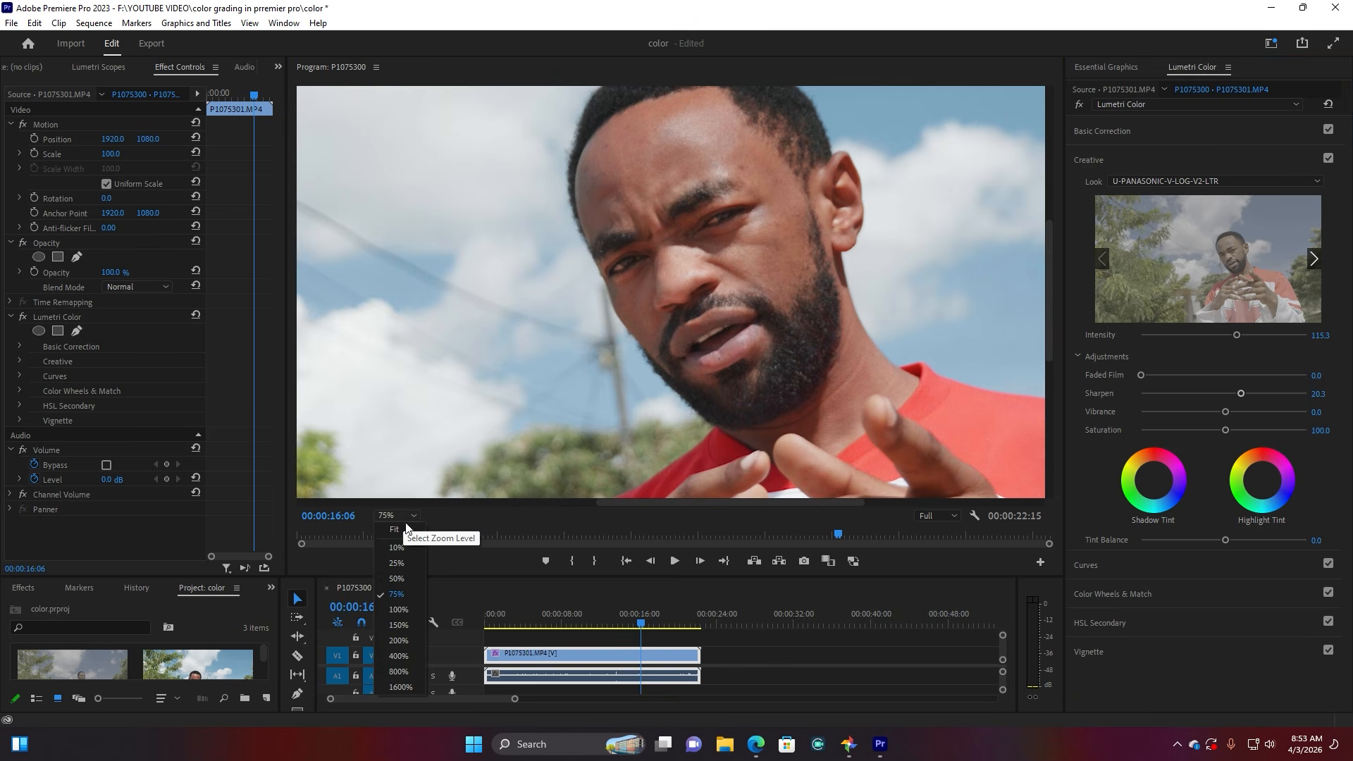
left_click(400, 531)
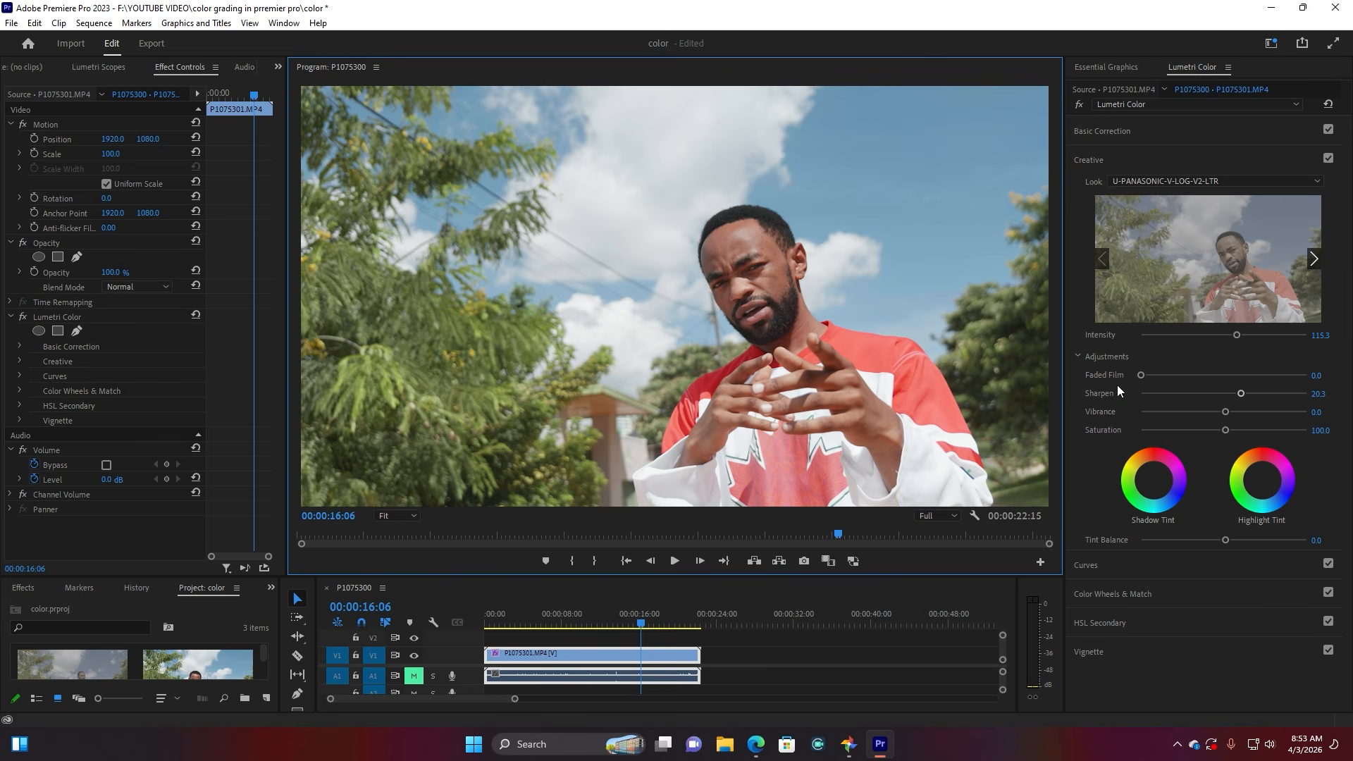
Try stronger and weaker Creative Vibrance, settle on 25.4 and collapse the Creative section.
left_click_drag(1228, 412, 1238, 415)
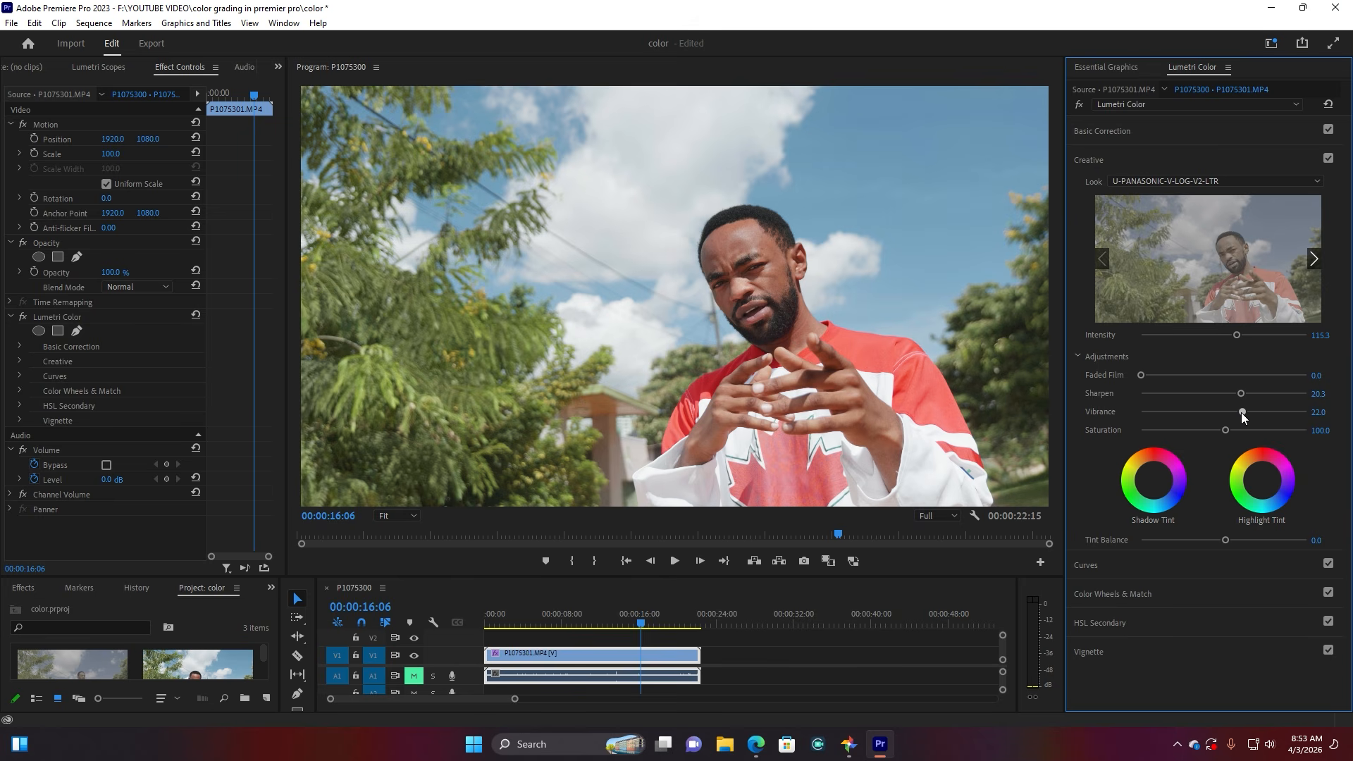
left_click_drag(1242, 413, 1168, 416)
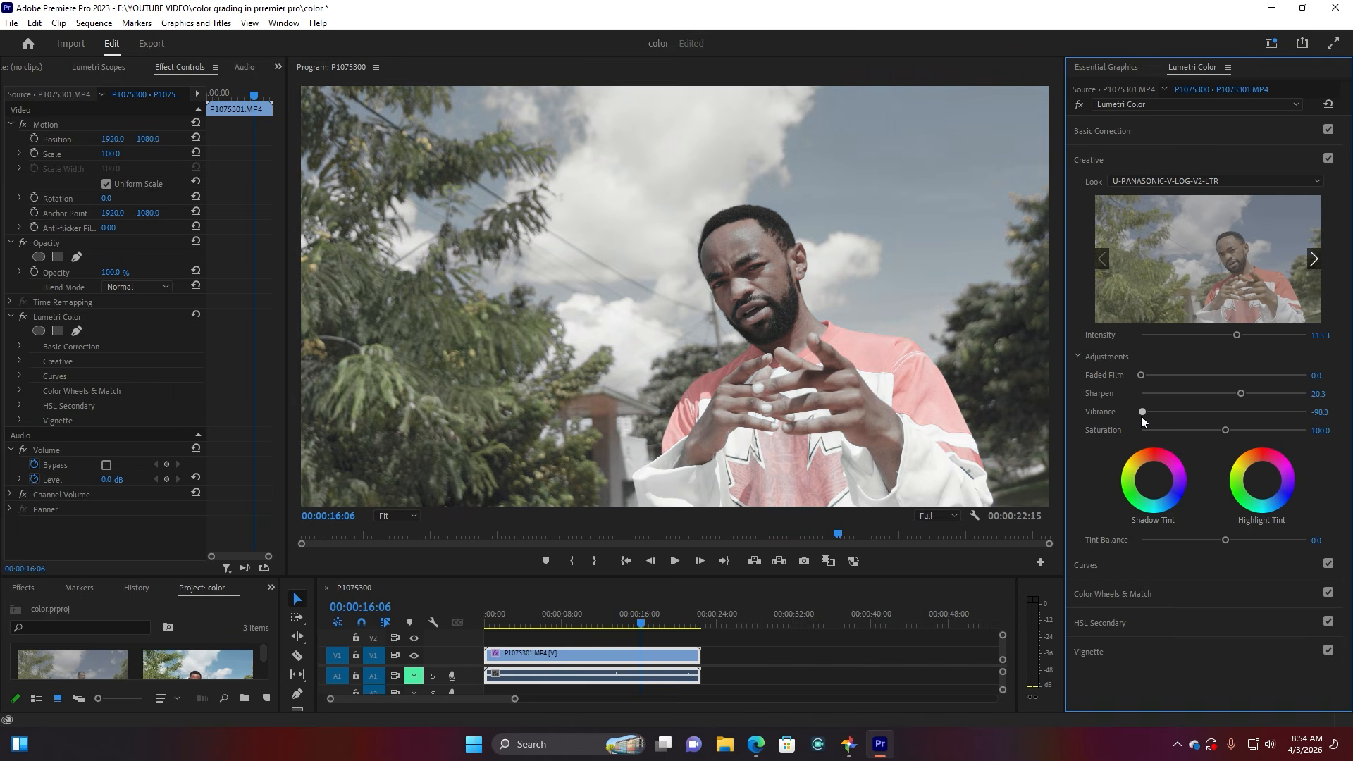
left_click_drag(1212, 414, 1241, 415)
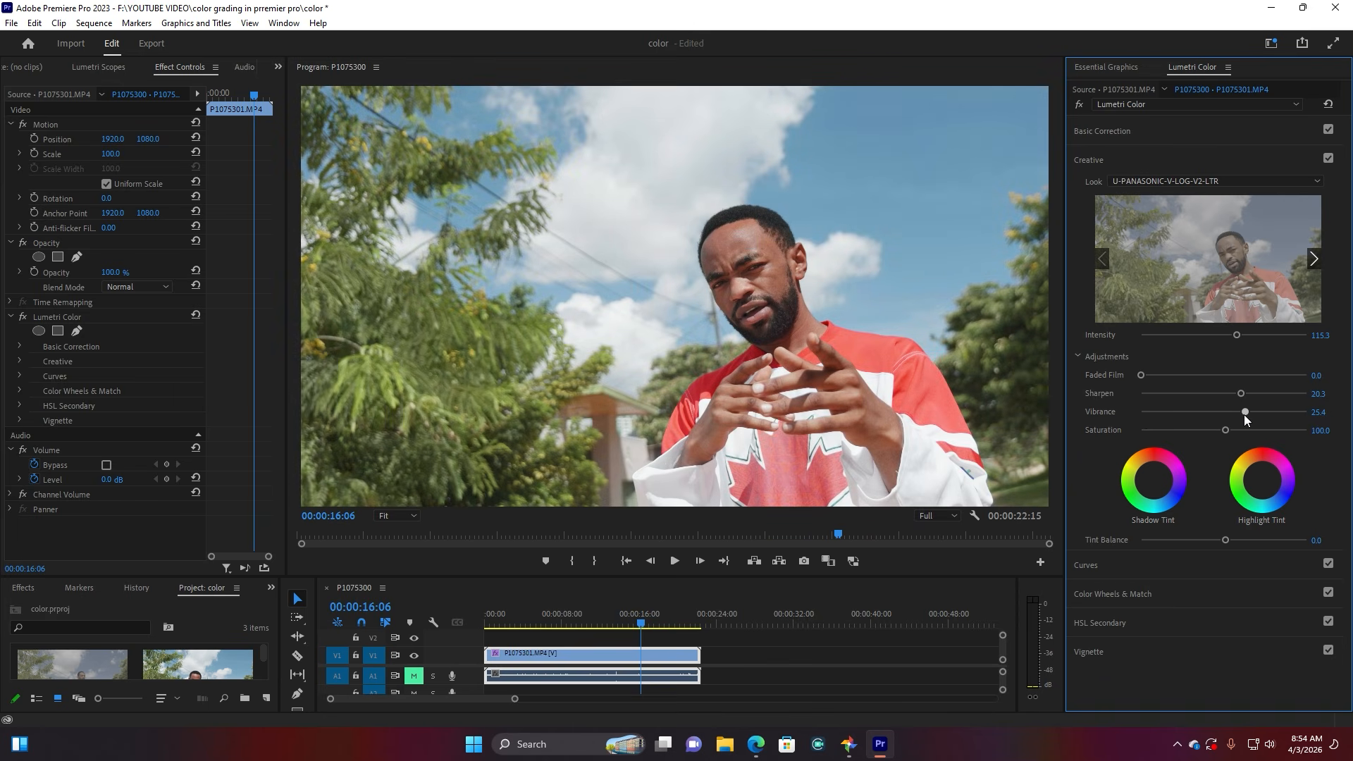
left_click(1094, 158)
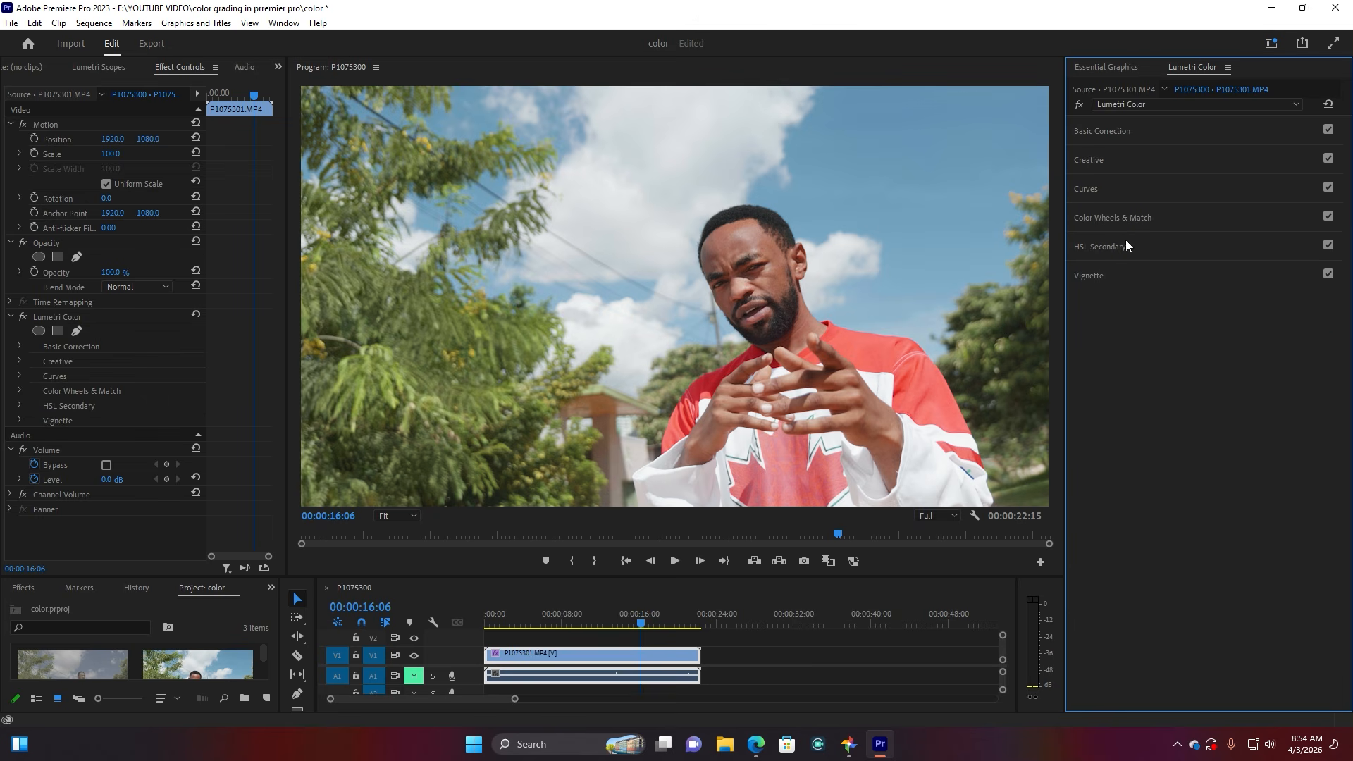
Key the reds in HSL Secondary with the Color/Gray mask shown, excluding the darkest luminance and fine-tuning the hue range around the skin.
left_click(1106, 250)
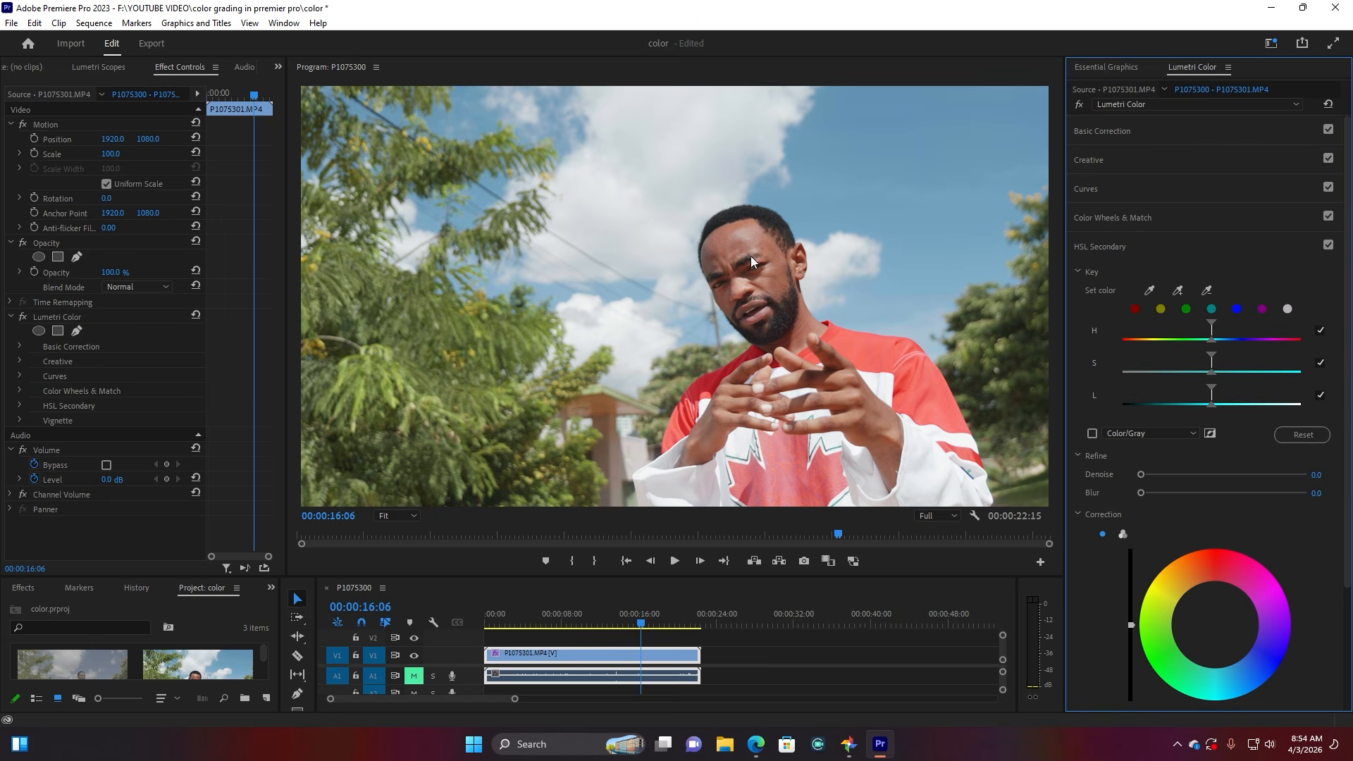
left_click(1136, 309)
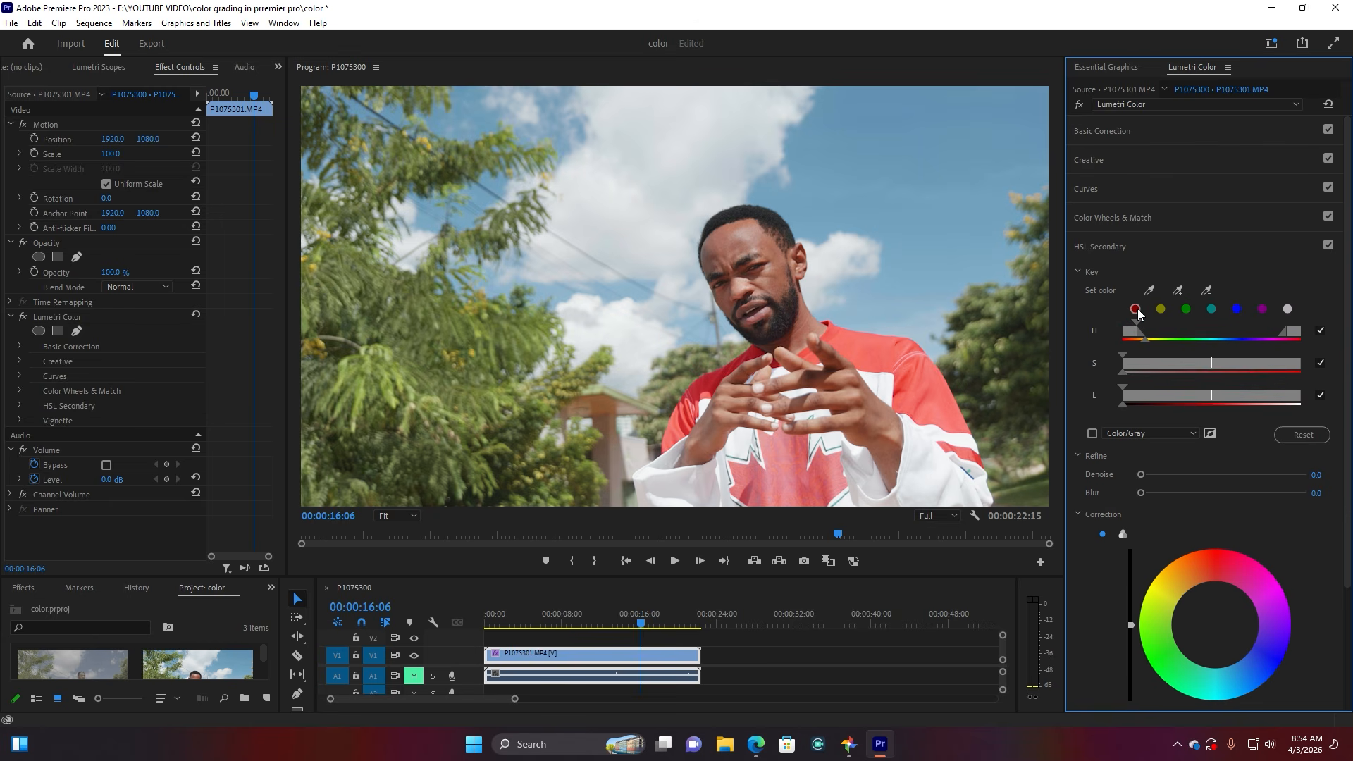
left_click(1093, 433)
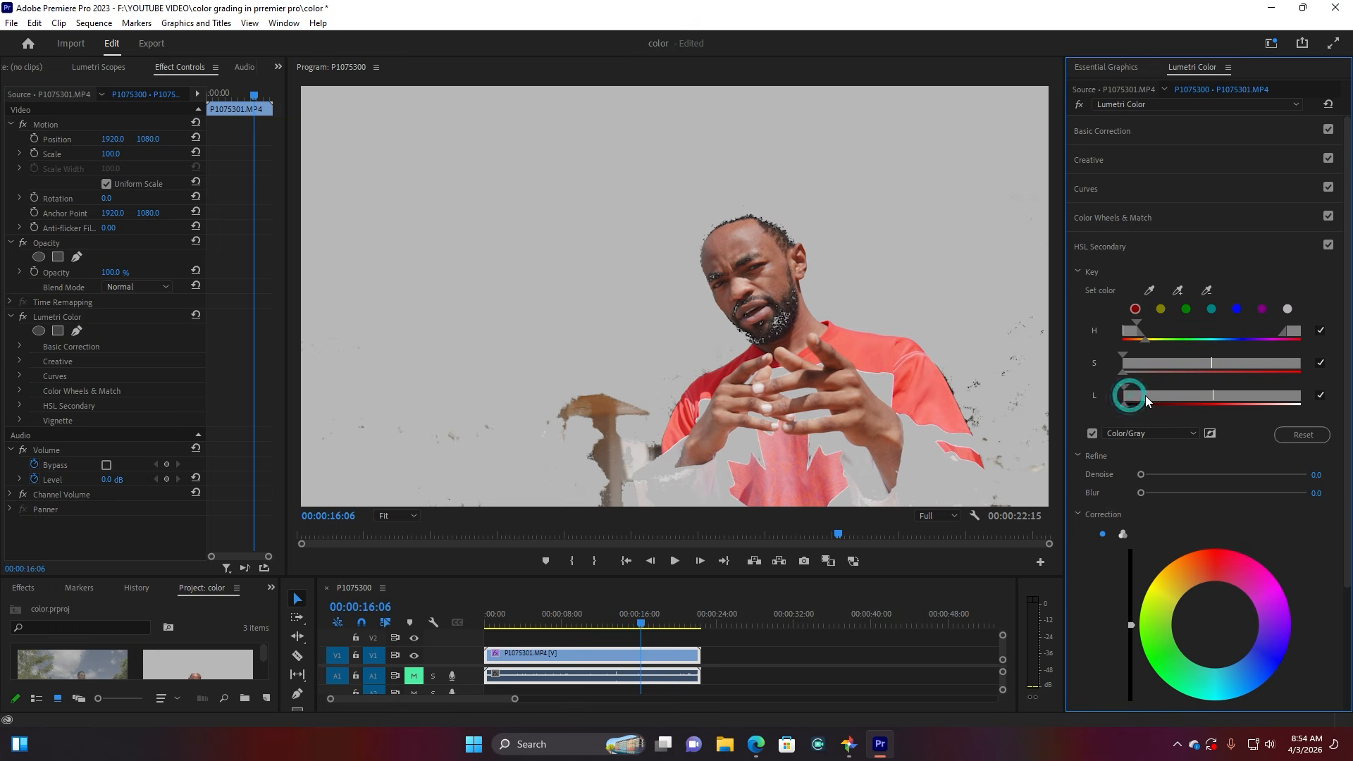
left_click_drag(1147, 396, 1165, 396)
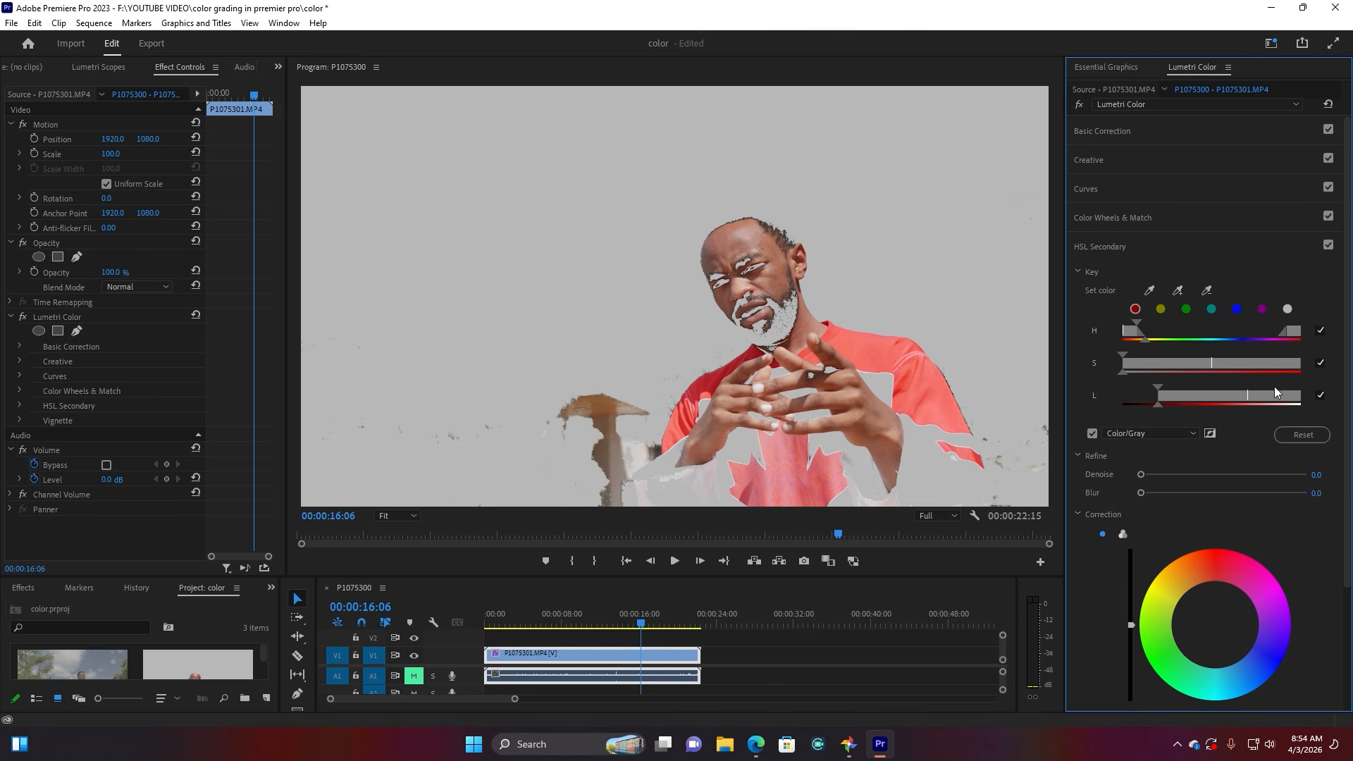
left_click_drag(1263, 396, 1266, 396)
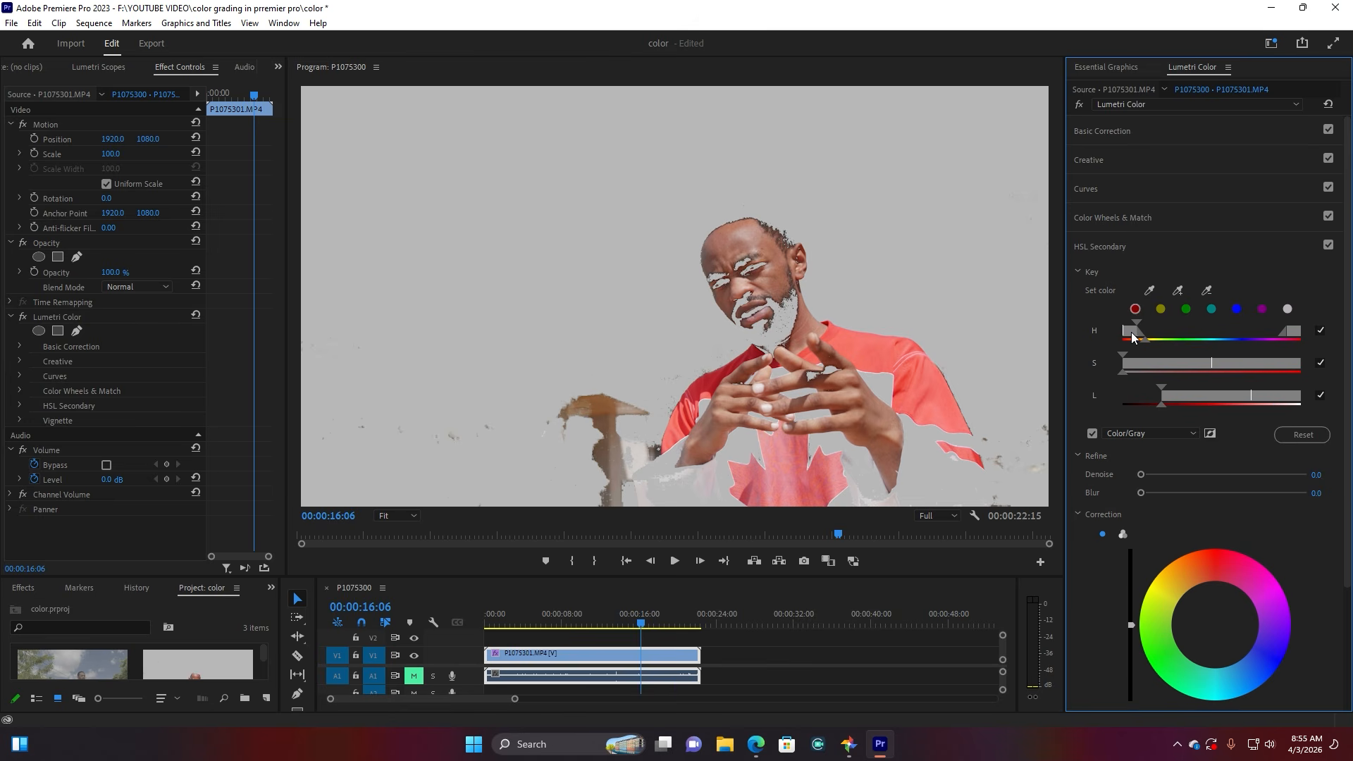
left_click_drag(1131, 333, 1132, 332)
Refine the skin key at 50% preview zoom with Denoise 21.6 and Blur 8.3, then restore the fitted view and hide the mask.
left_click(397, 517)
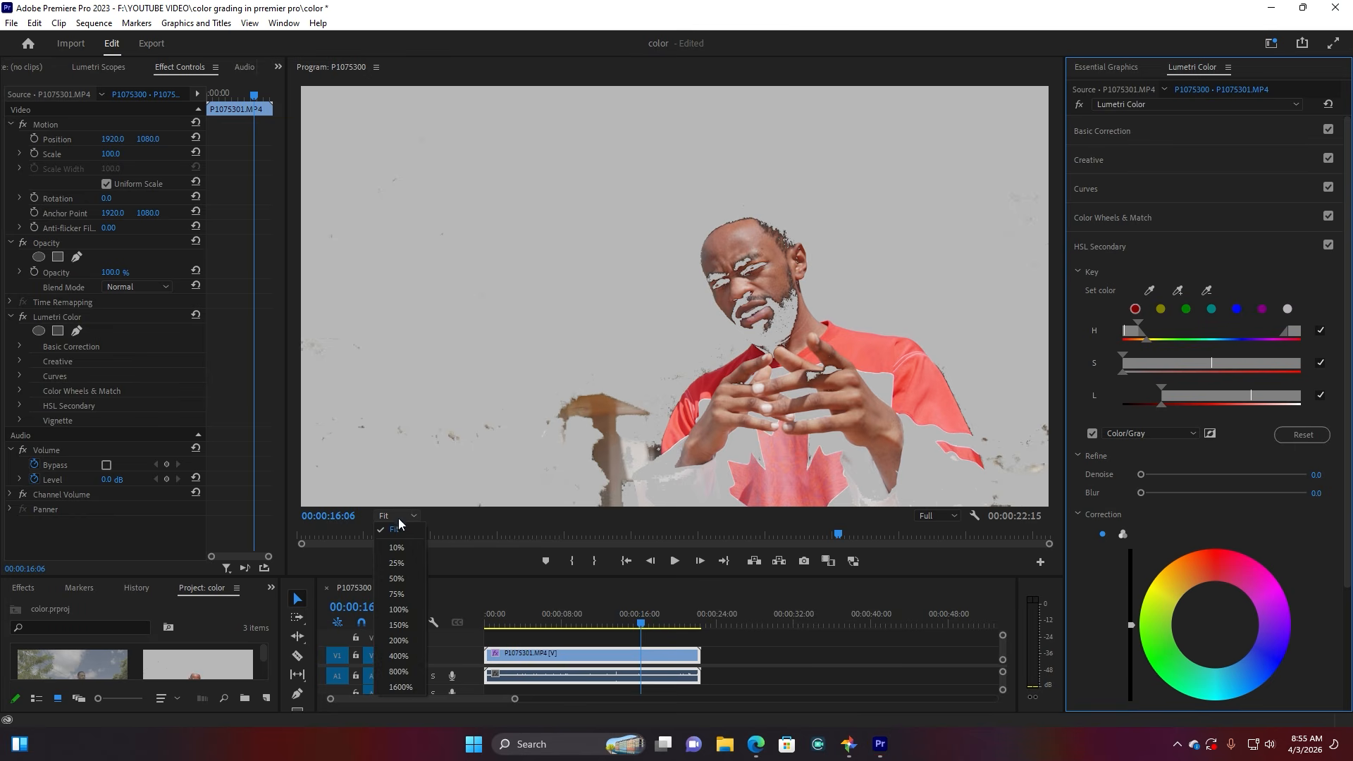
left_click(399, 579)
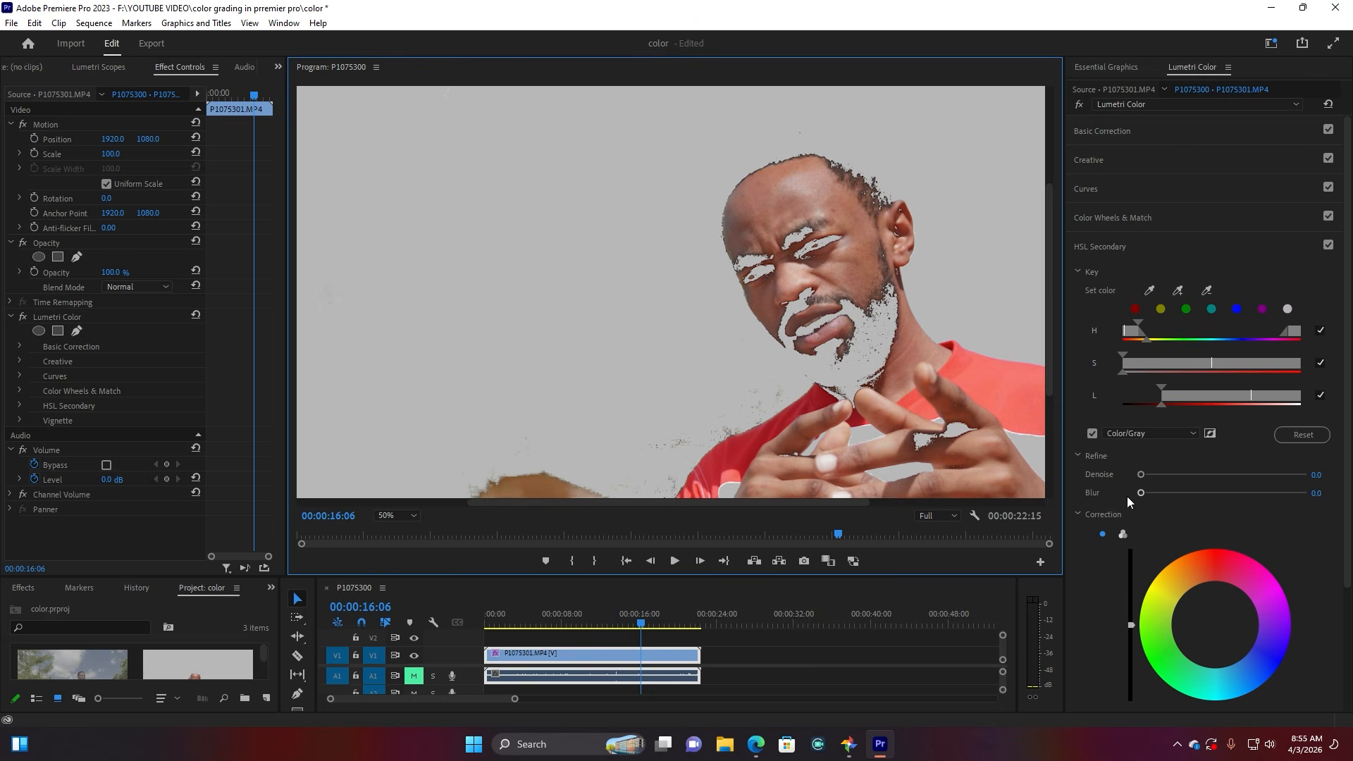
left_click(1146, 493)
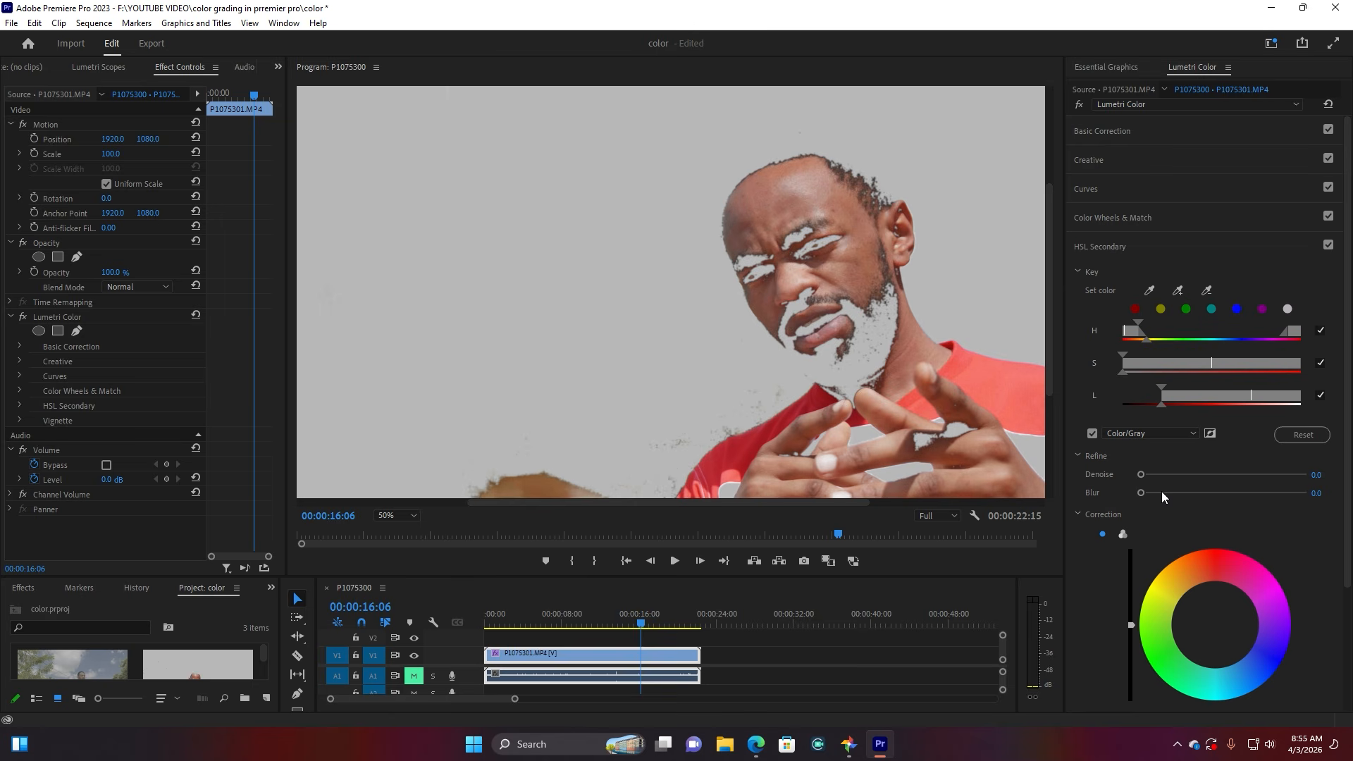
left_click_drag(1162, 492, 1166, 492)
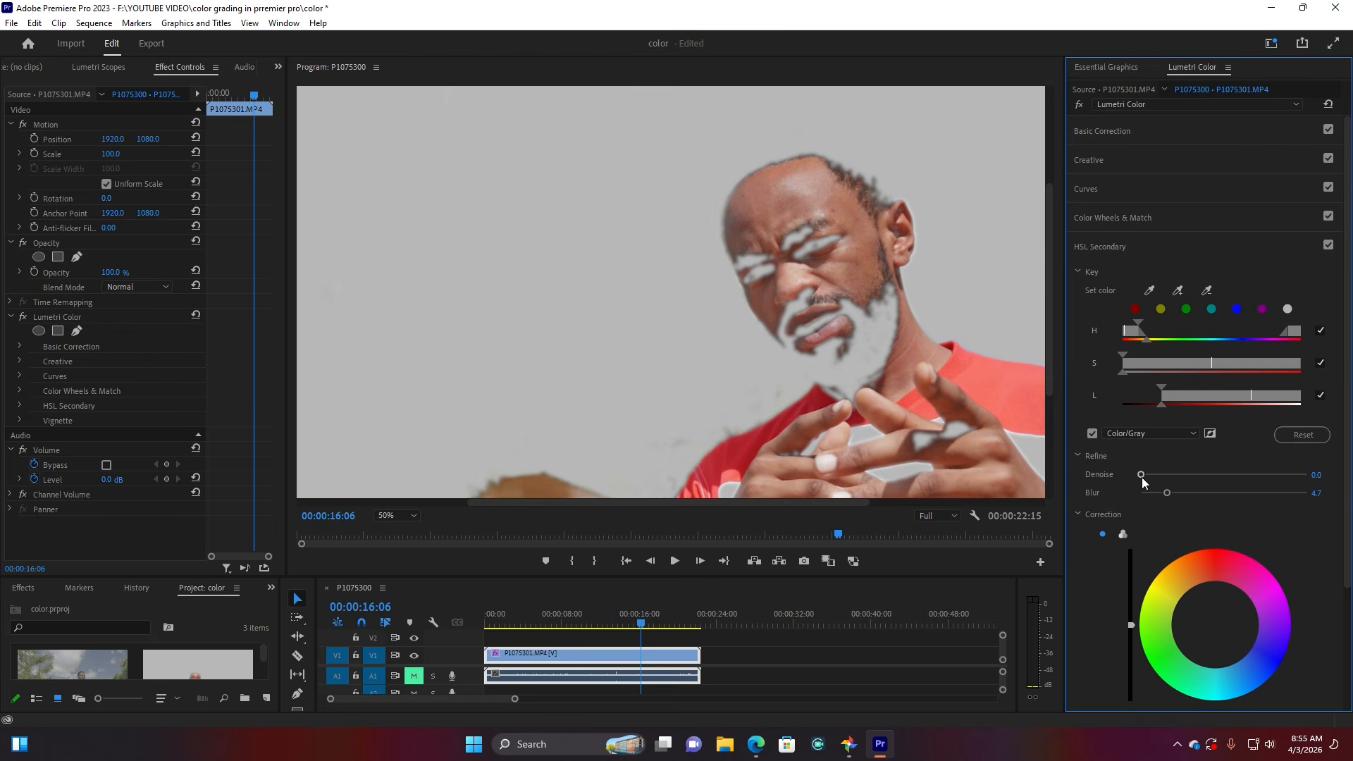
left_click_drag(1142, 476, 1173, 477)
left_click(1174, 494)
left_click_drag(1175, 493, 1183, 493)
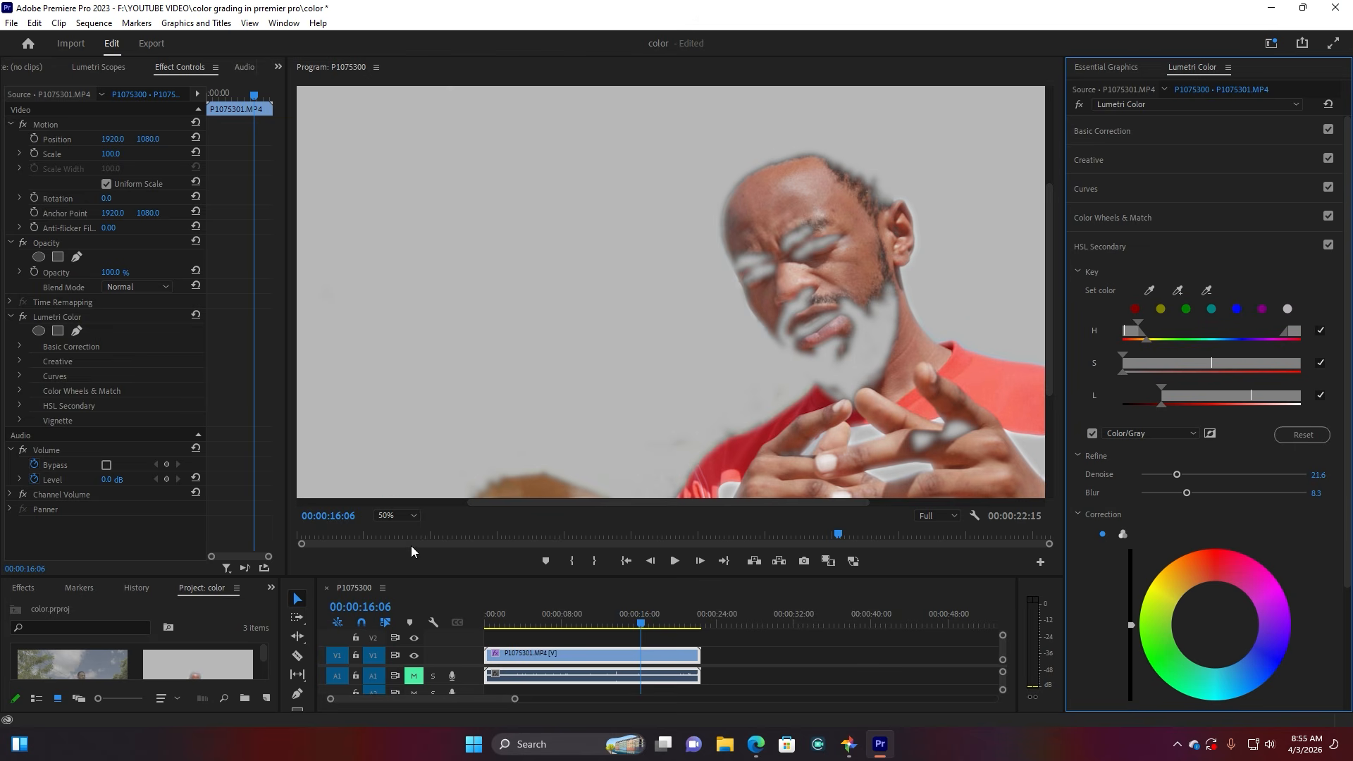
left_click(386, 517)
left_click(392, 530)
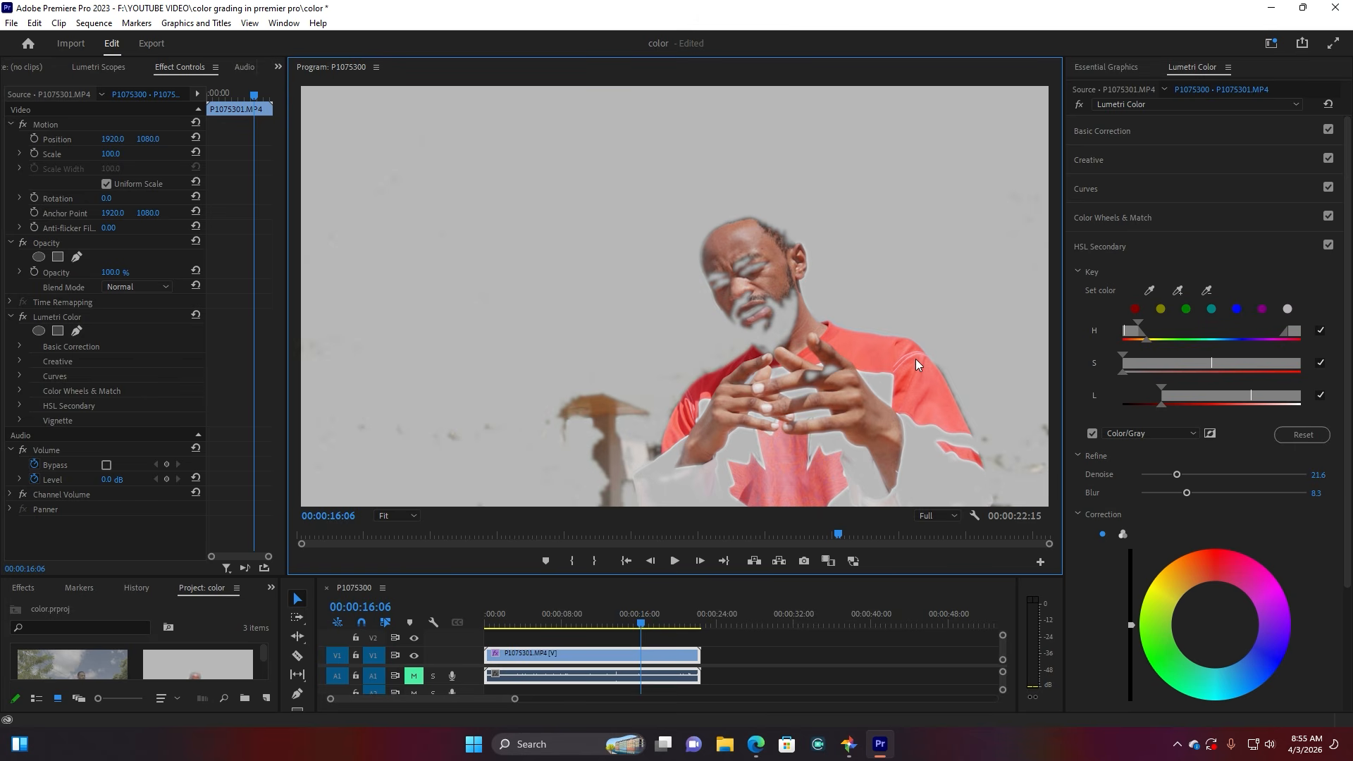
left_click(1094, 434)
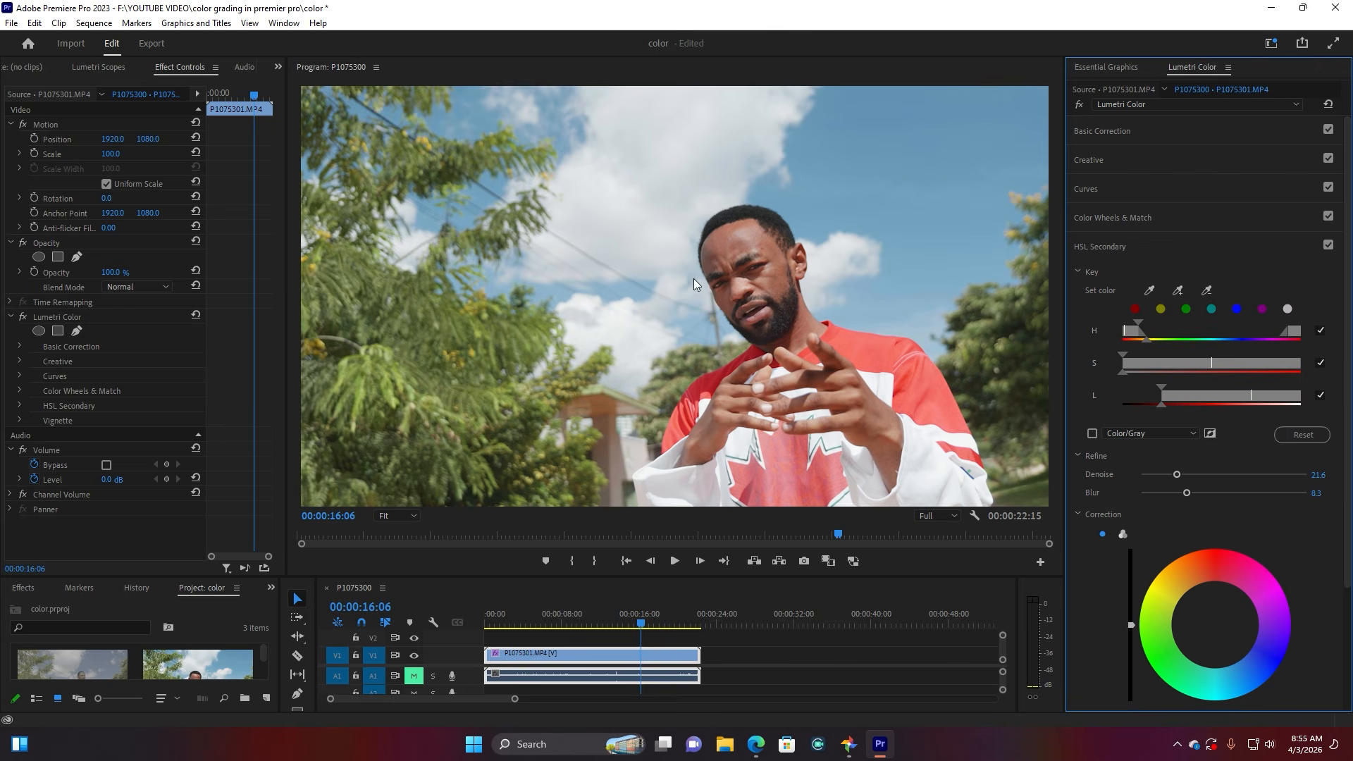
Warm the keyed skin tones by setting the HSL Secondary correction Temperature to 16.1.
scroll(1321, 544, "down", 3)
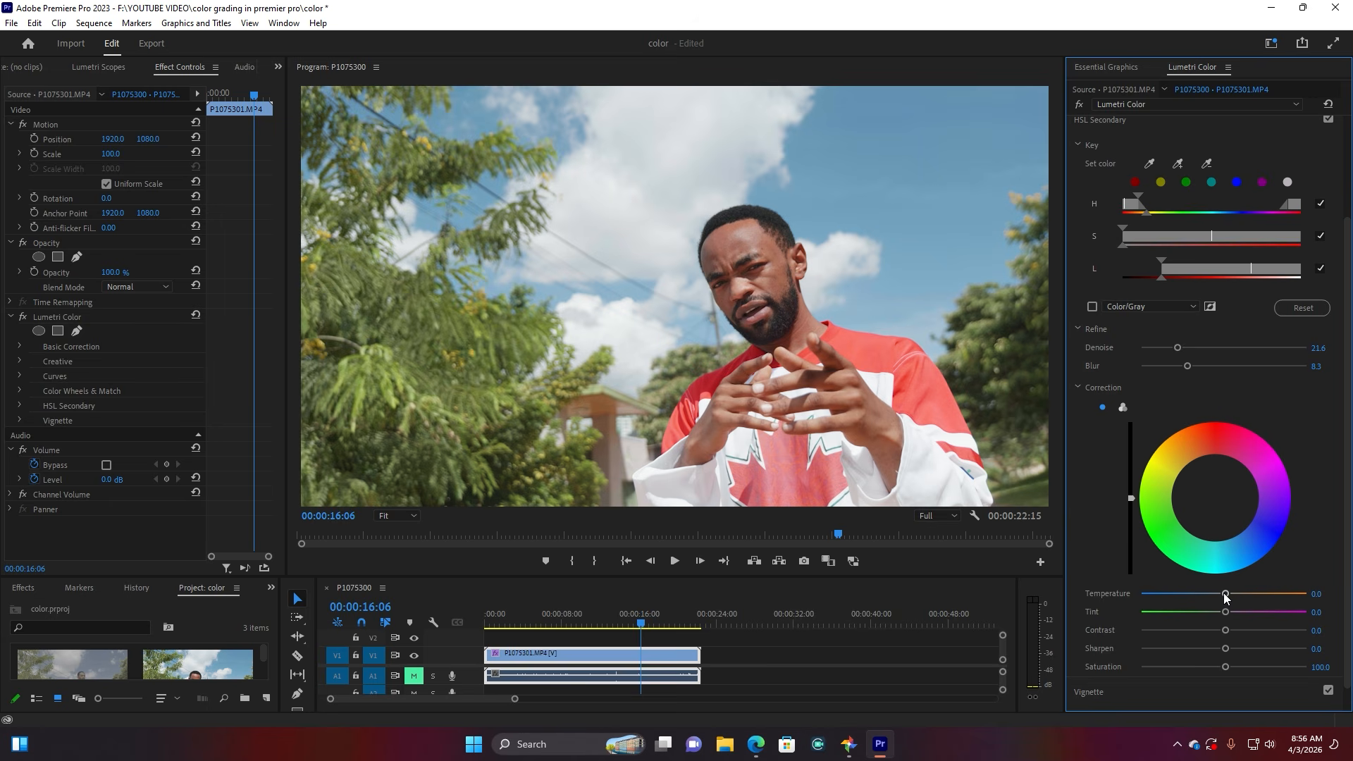
left_click_drag(1225, 593, 1235, 592)
mouse_move(1238, 593)
left_mouse_down()
mouse_move(1139, 591)
mouse_move(1240, 596)
left_mouse_up()
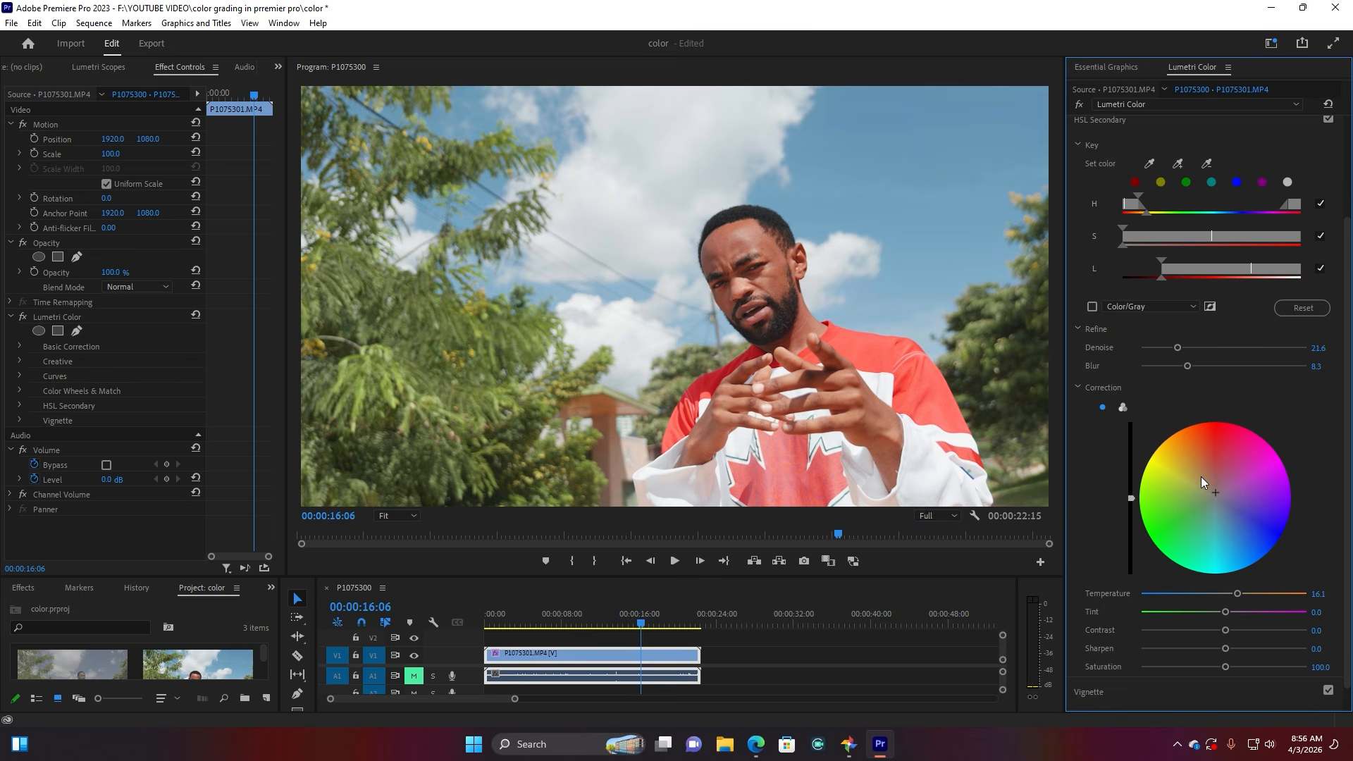
Tint the keyed skin slightly toward orange, brighten it a little and reduce its HSL Secondary Saturation slightly.
left_click_drag(1201, 476, 1208, 486)
left_click_drag(1132, 500, 1132, 479)
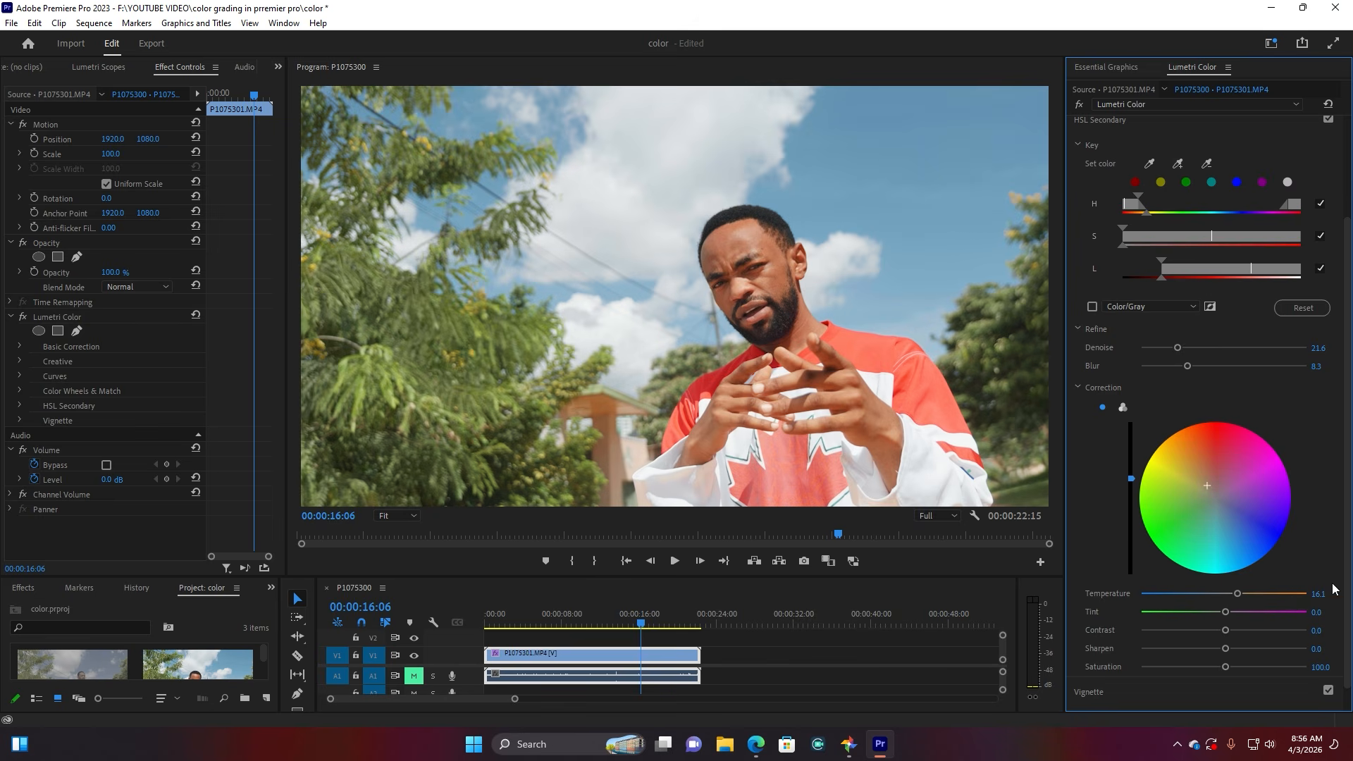
scroll(1239, 689, "down", 1)
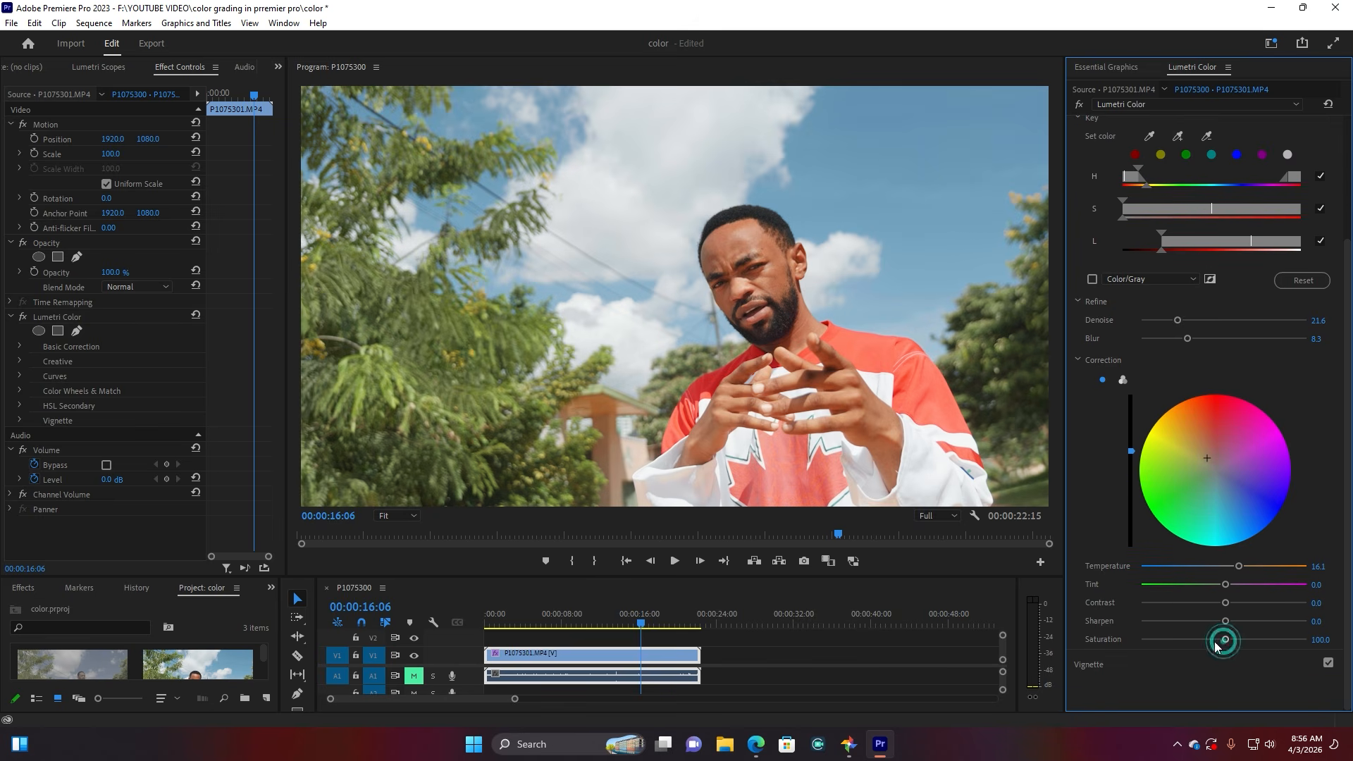
left_click_drag(1225, 639, 1211, 639)
Compare the frame with and without the HSL Secondary correction, leave it enabled and collapse the section.
scroll(1090, 243, "up", 1)
scroll(1087, 240, "up", 4)
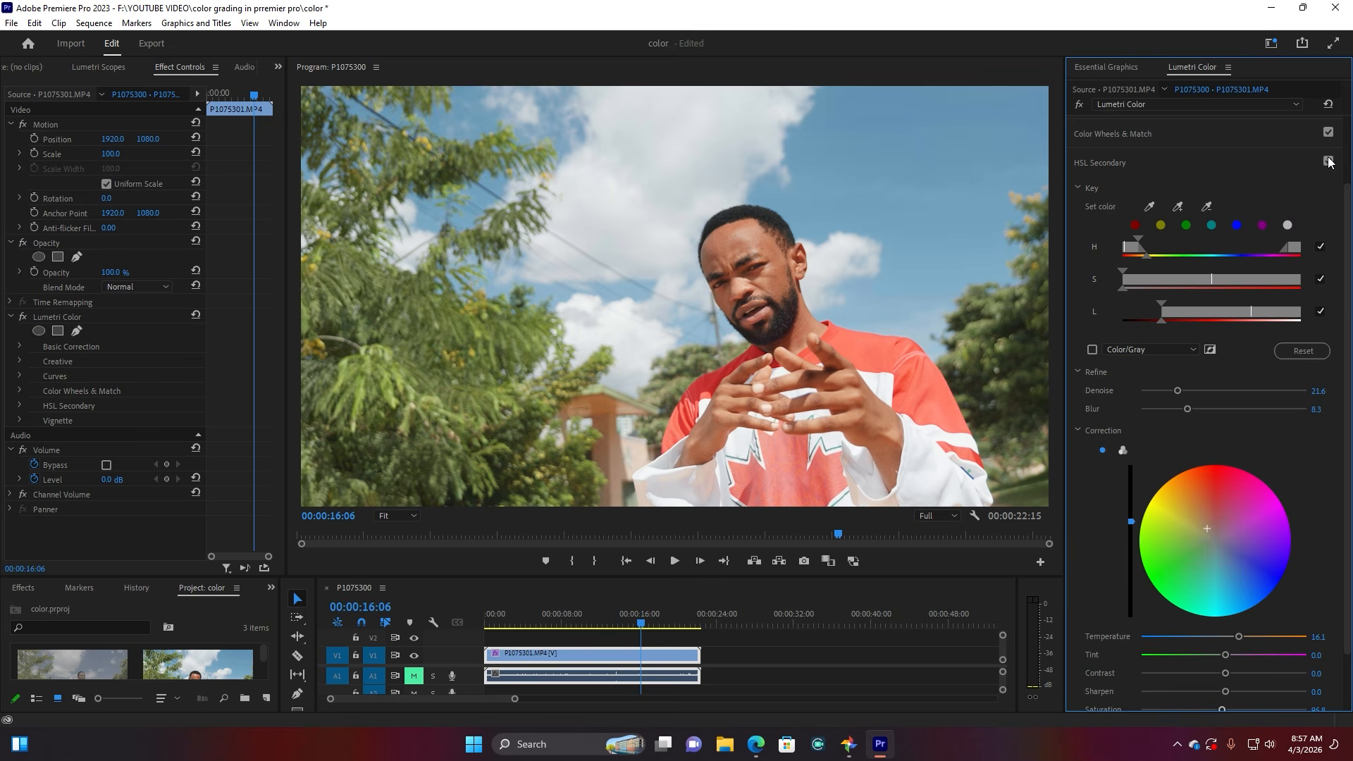
left_click(1328, 158)
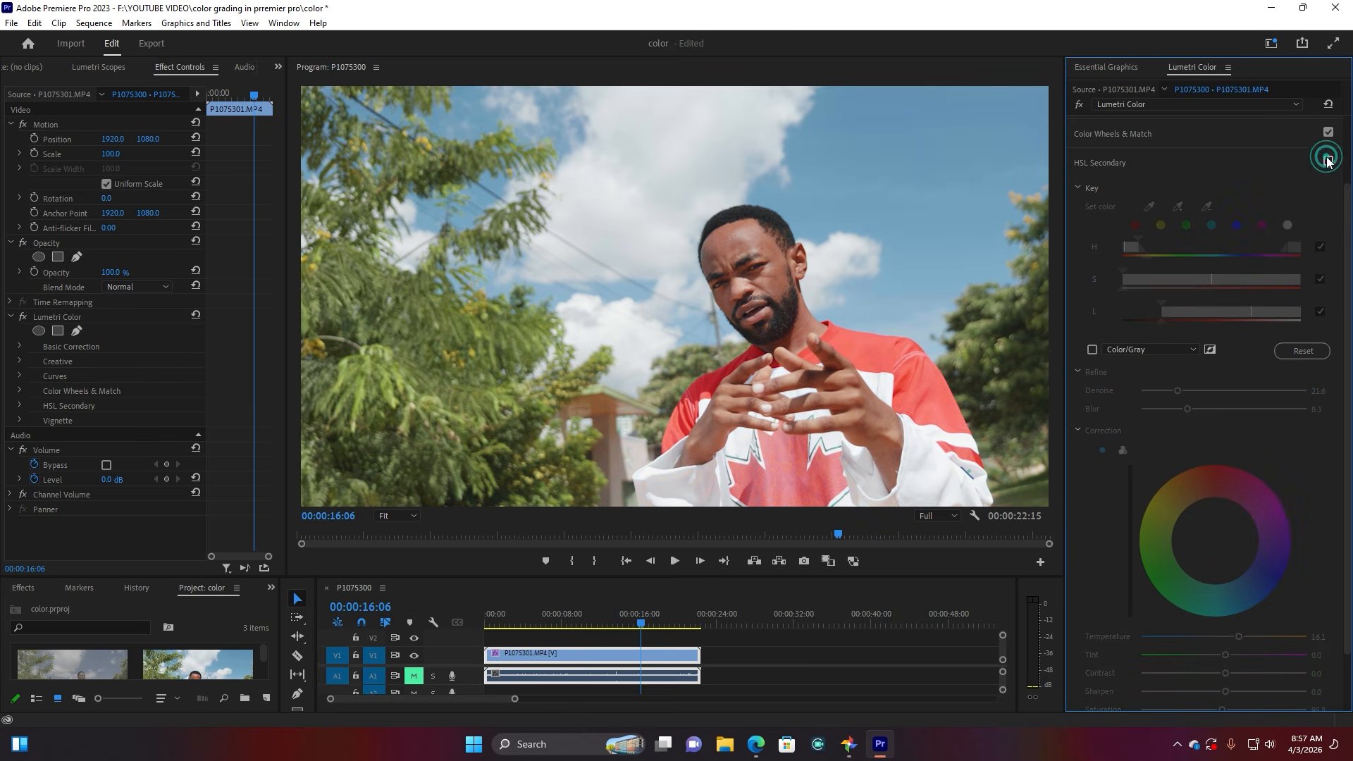
left_click(1328, 160)
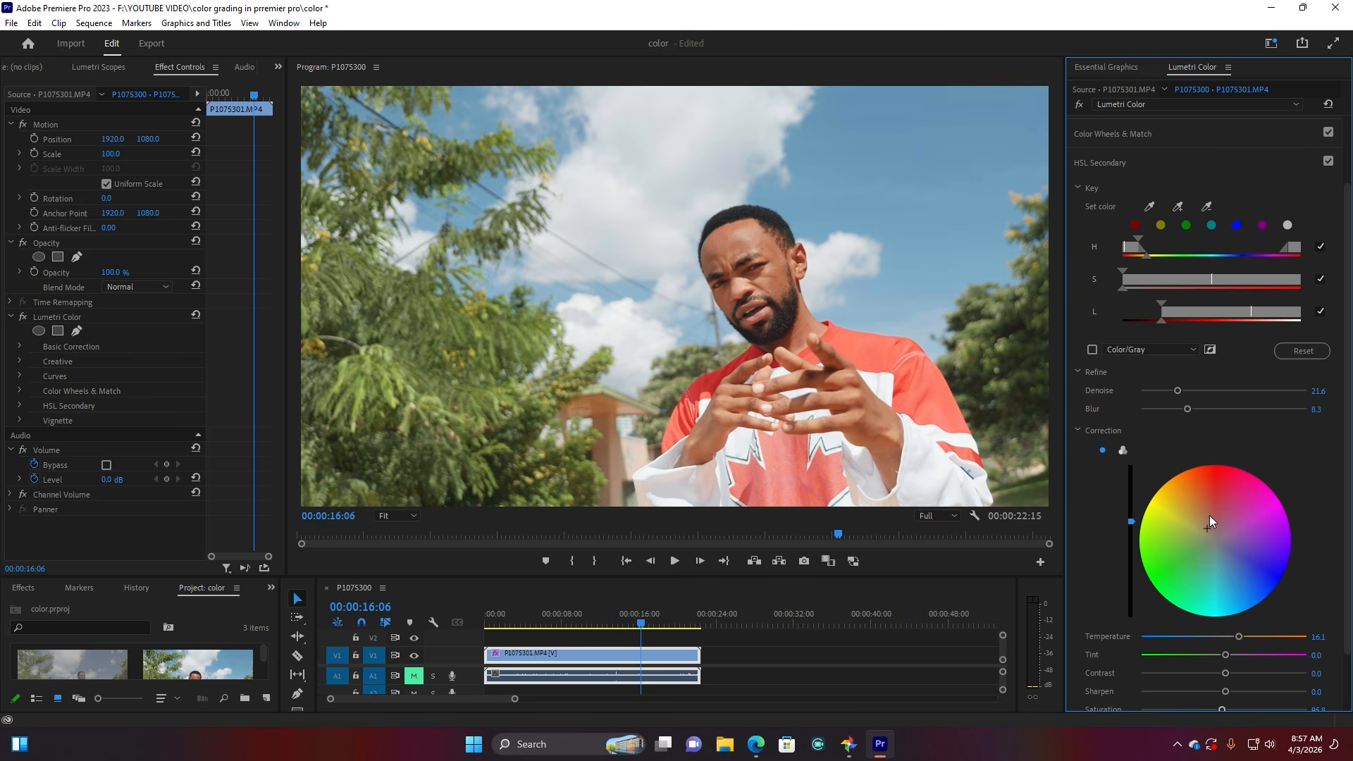
left_click(1097, 164)
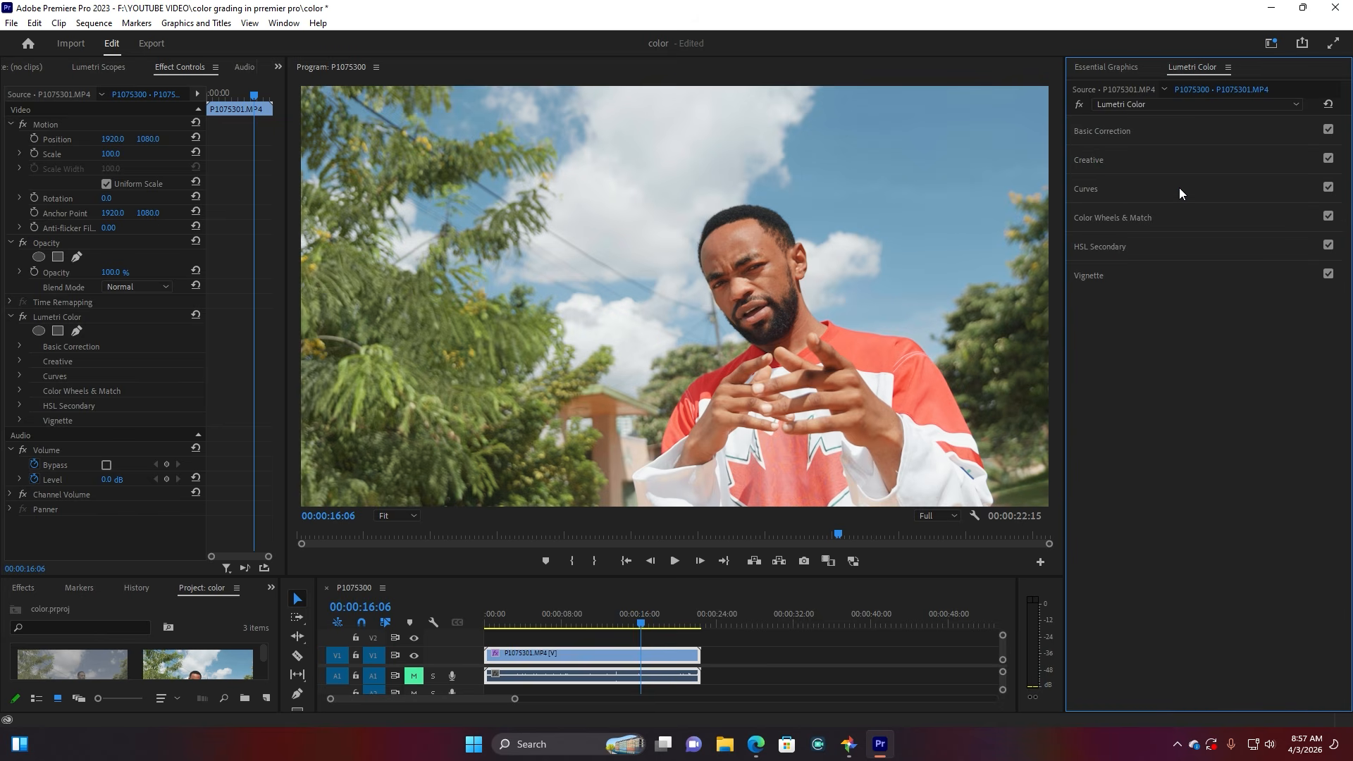
Go to the frame at 00:00:13:19 and add anchor points at yellow and green-cyan on the Hue vs Sat curve.
left_click(1091, 188)
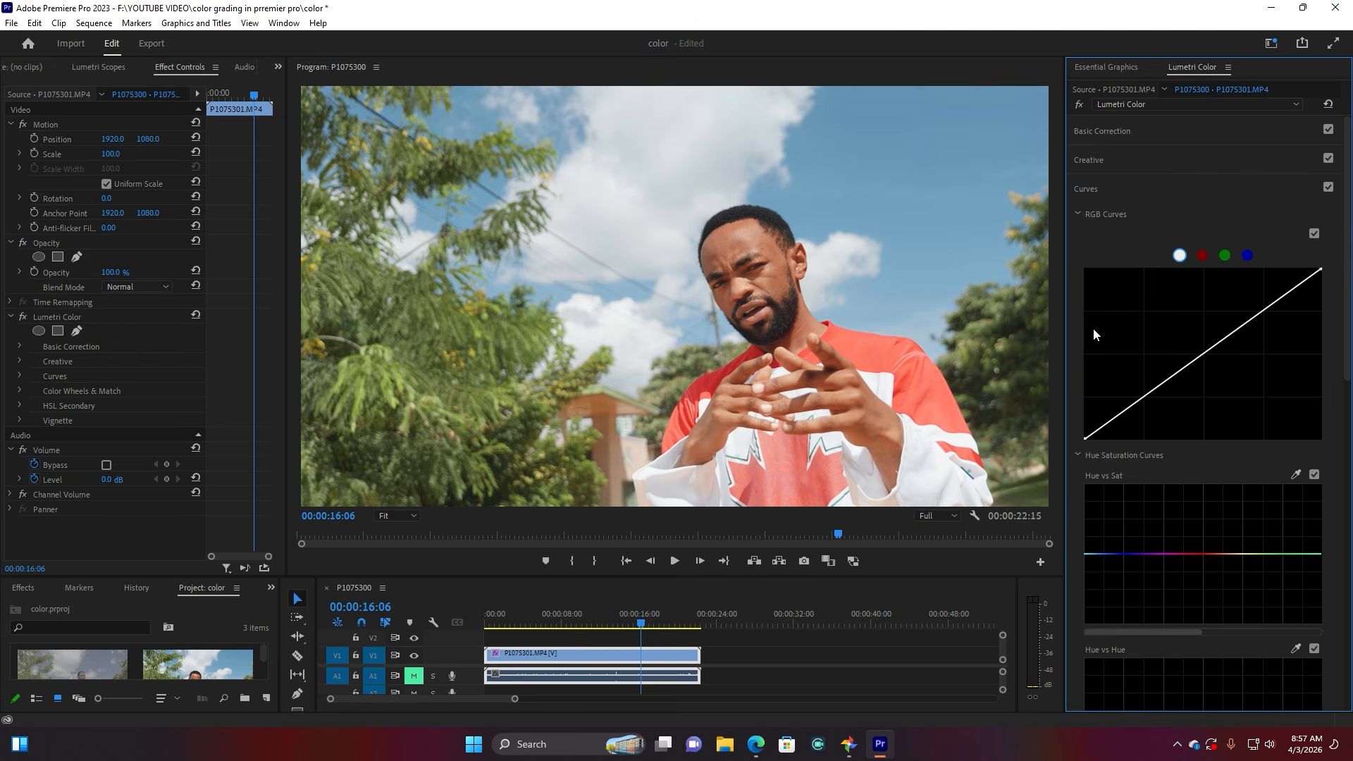
left_click(618, 626)
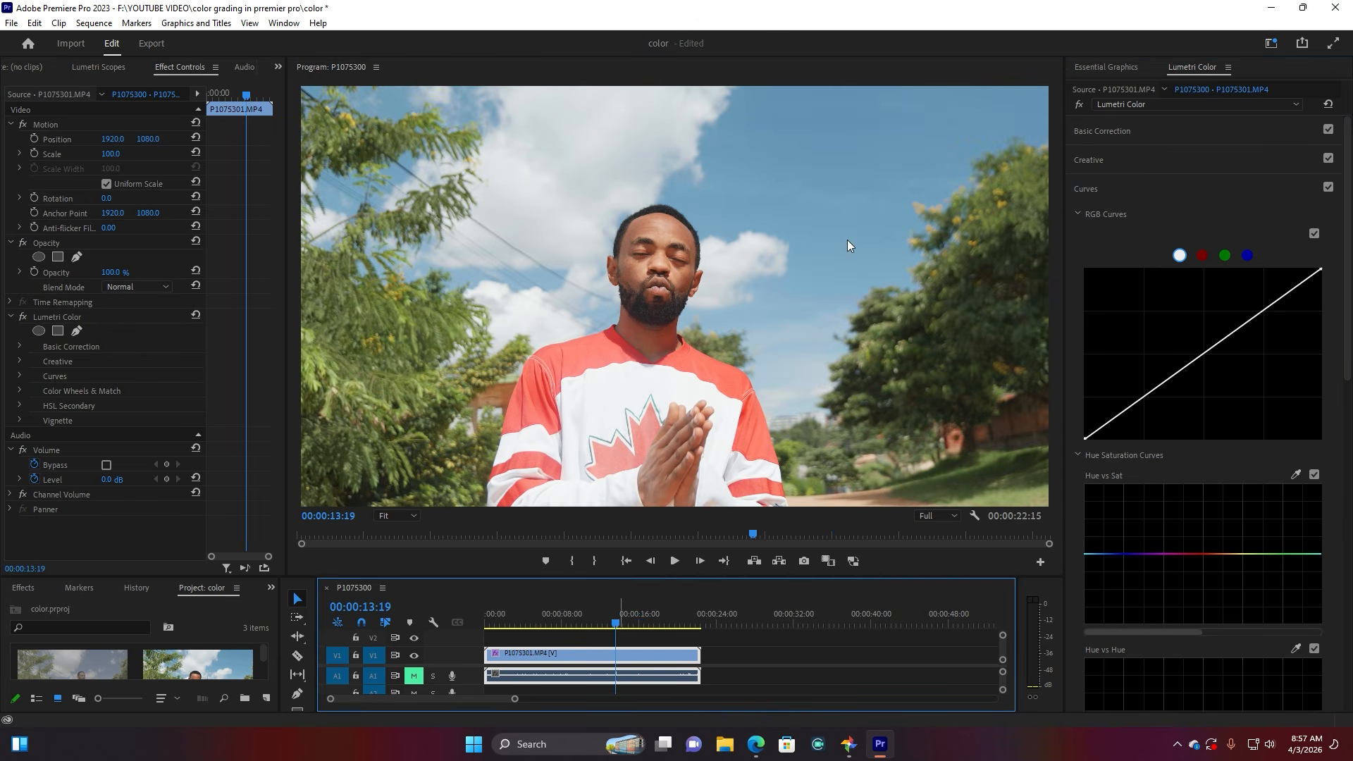
scroll(1233, 431, "down", 4)
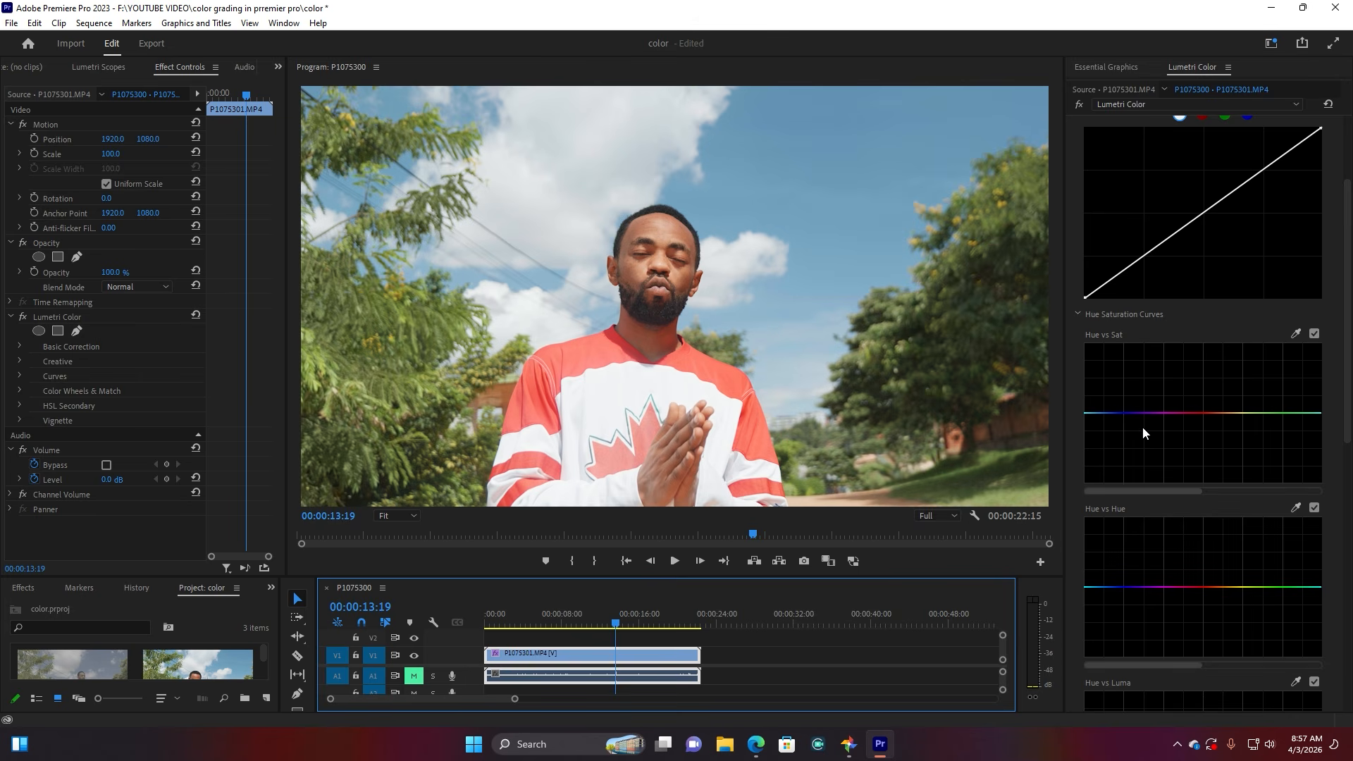
left_click(1312, 413)
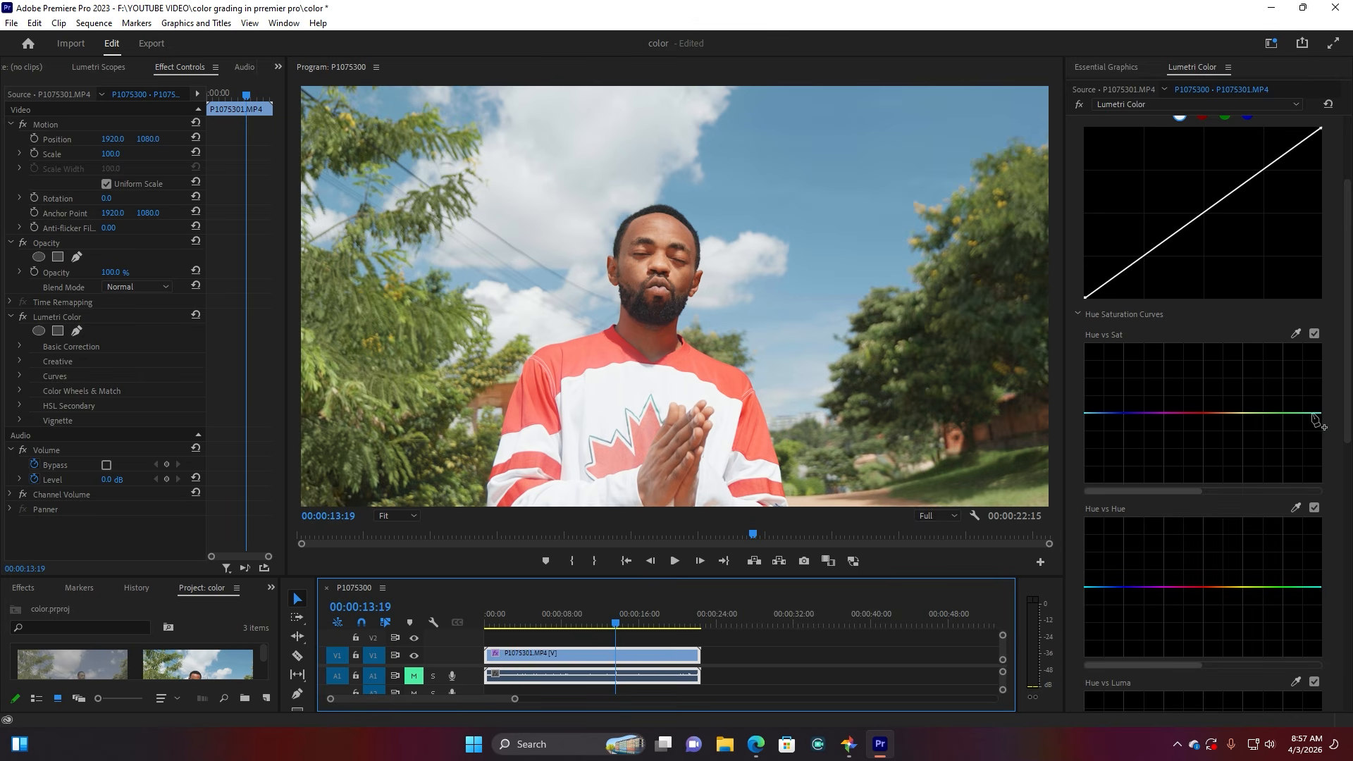
left_click(1244, 414)
Try strongly desaturating the greens, undo it, and lower the yellows slightly on the Hue vs Sat curve with an anchor at orange.
left_click_drag(1266, 414, 1265, 485)
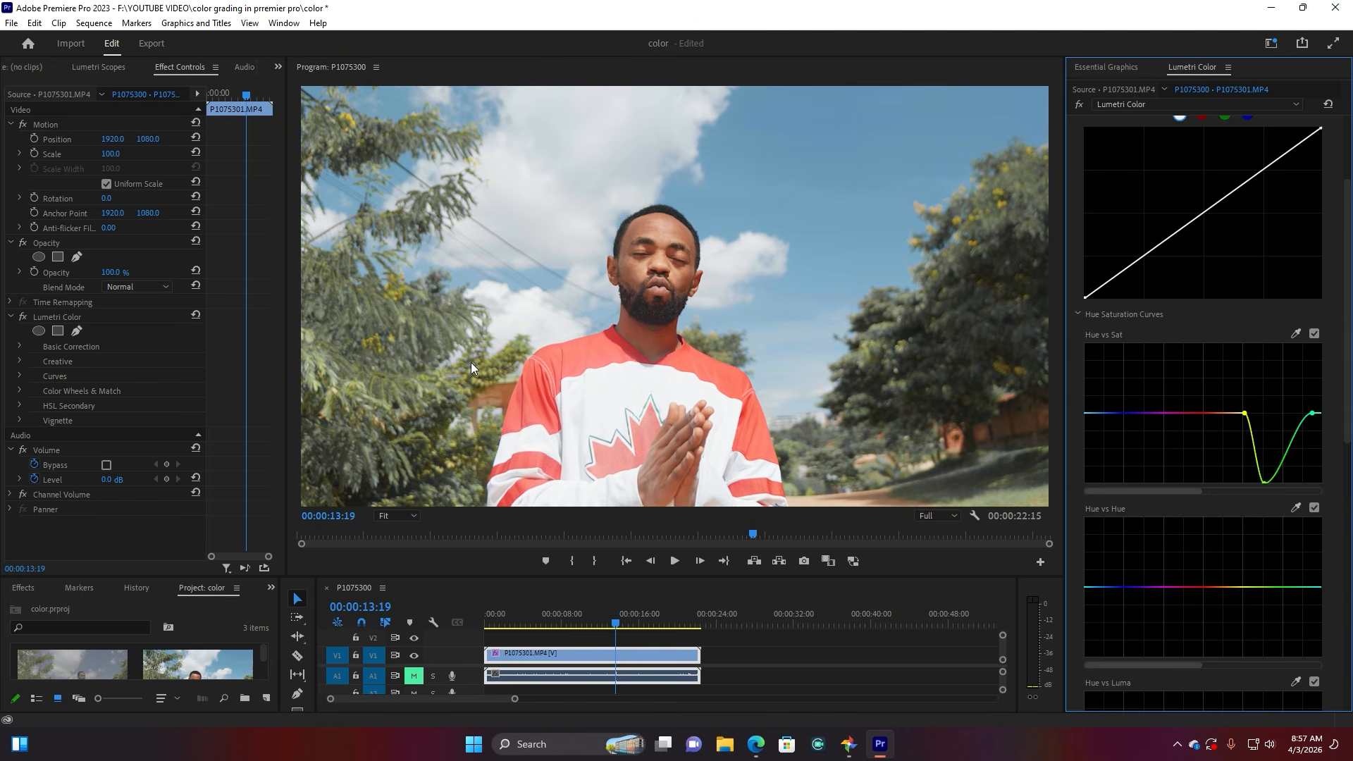
key("ctrl+z")
left_click(1230, 414)
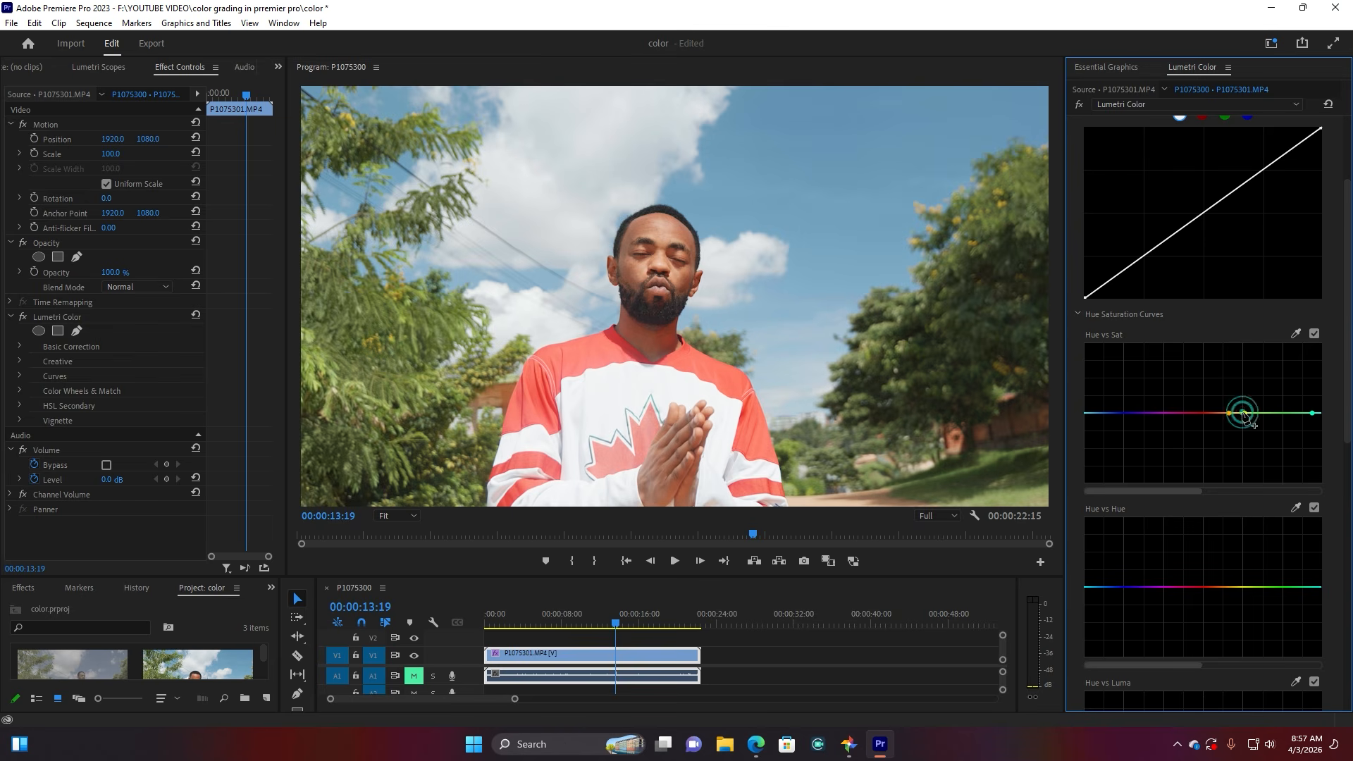
left_click_drag(1245, 413, 1246, 424)
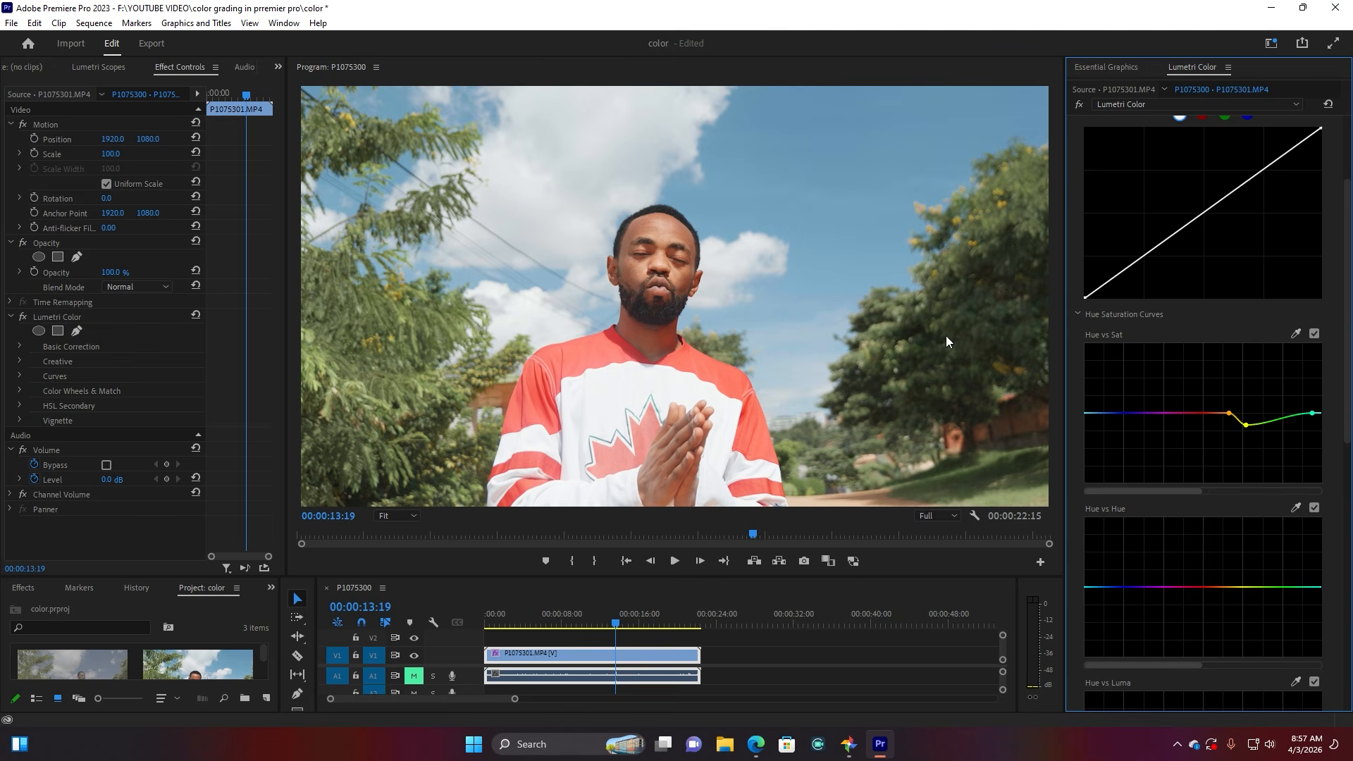
Raise the blue saturation slightly on the Hue vs Sat curve, with an anchor point at violet.
left_click(1143, 414)
left_click_drag(1104, 413, 1106, 400)
scroll(1194, 451, "down", 3)
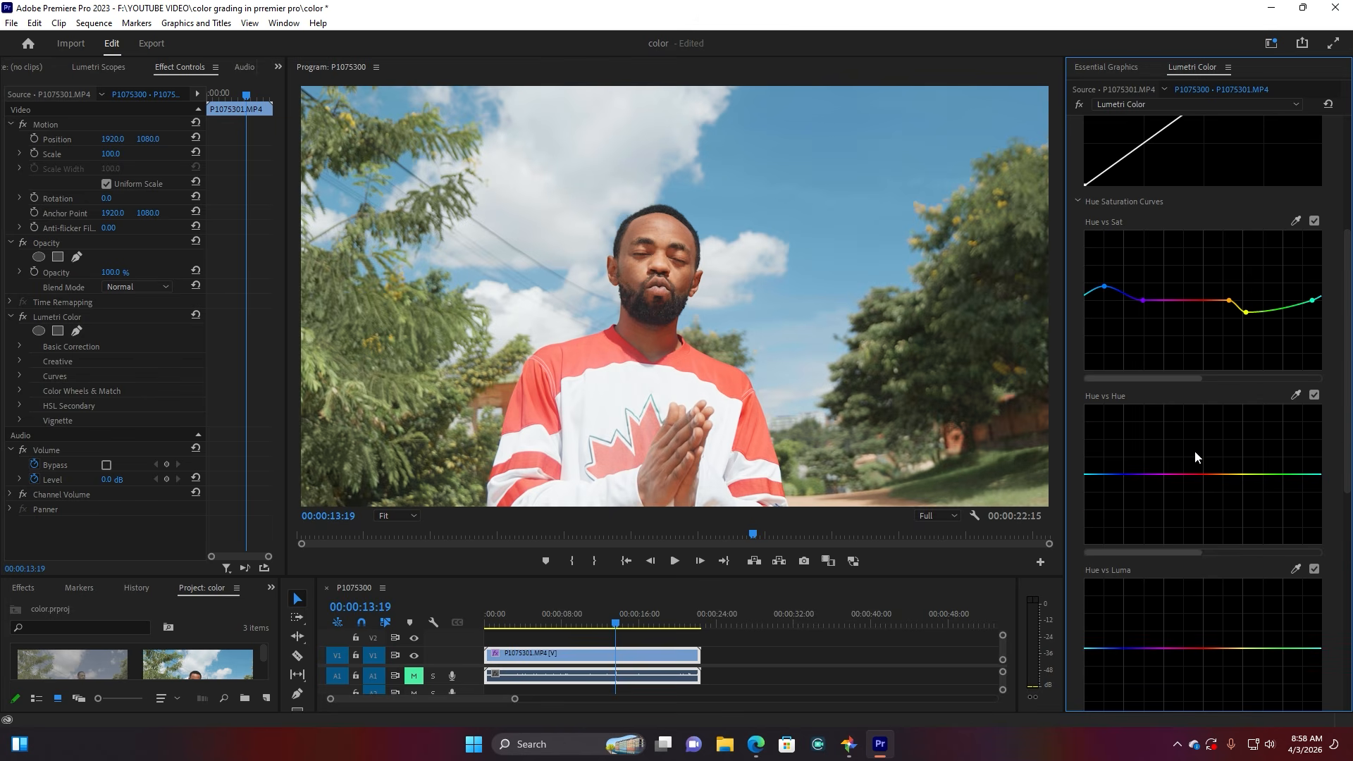
On the Hue vs Hue curve, add anchors at green-cyan and violet and a blue point, and shift the blues toward teal.
scroll(1195, 452, "down", 1)
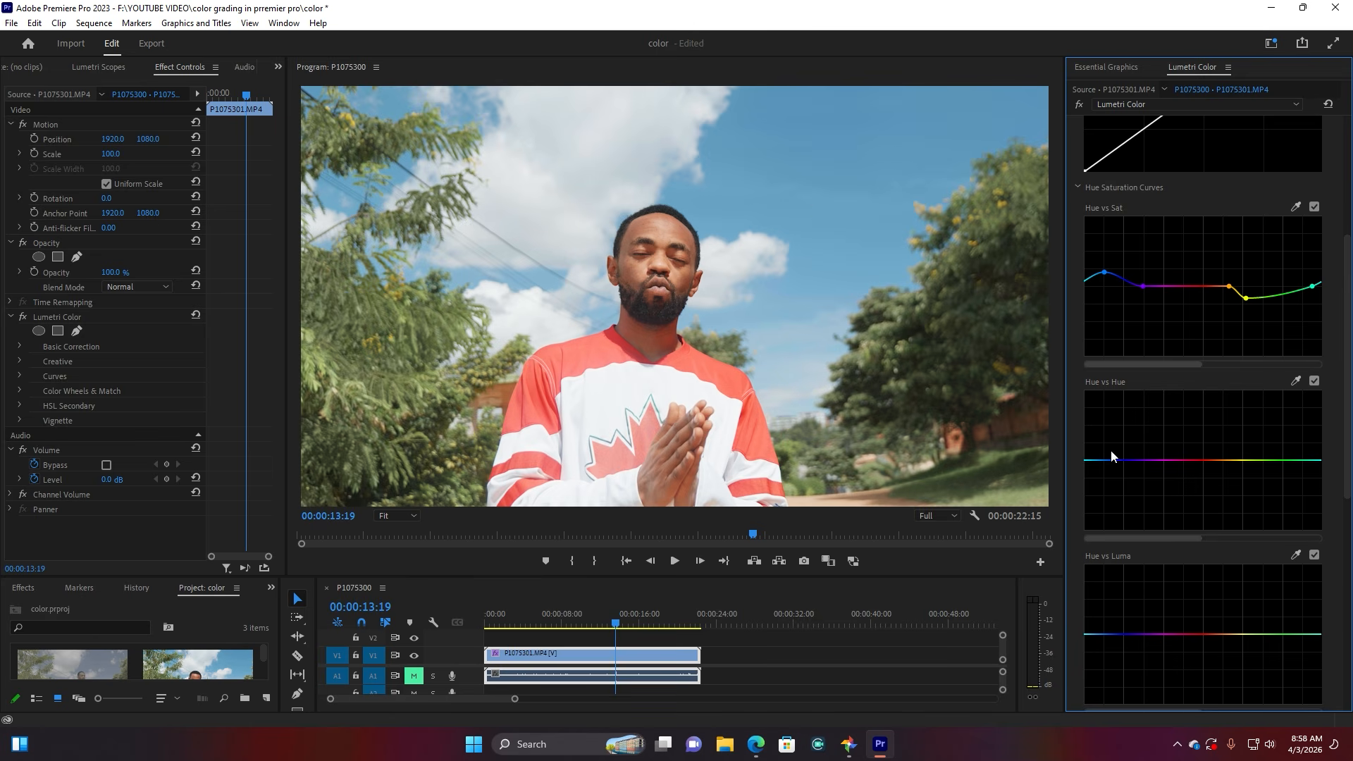
left_click(1304, 461)
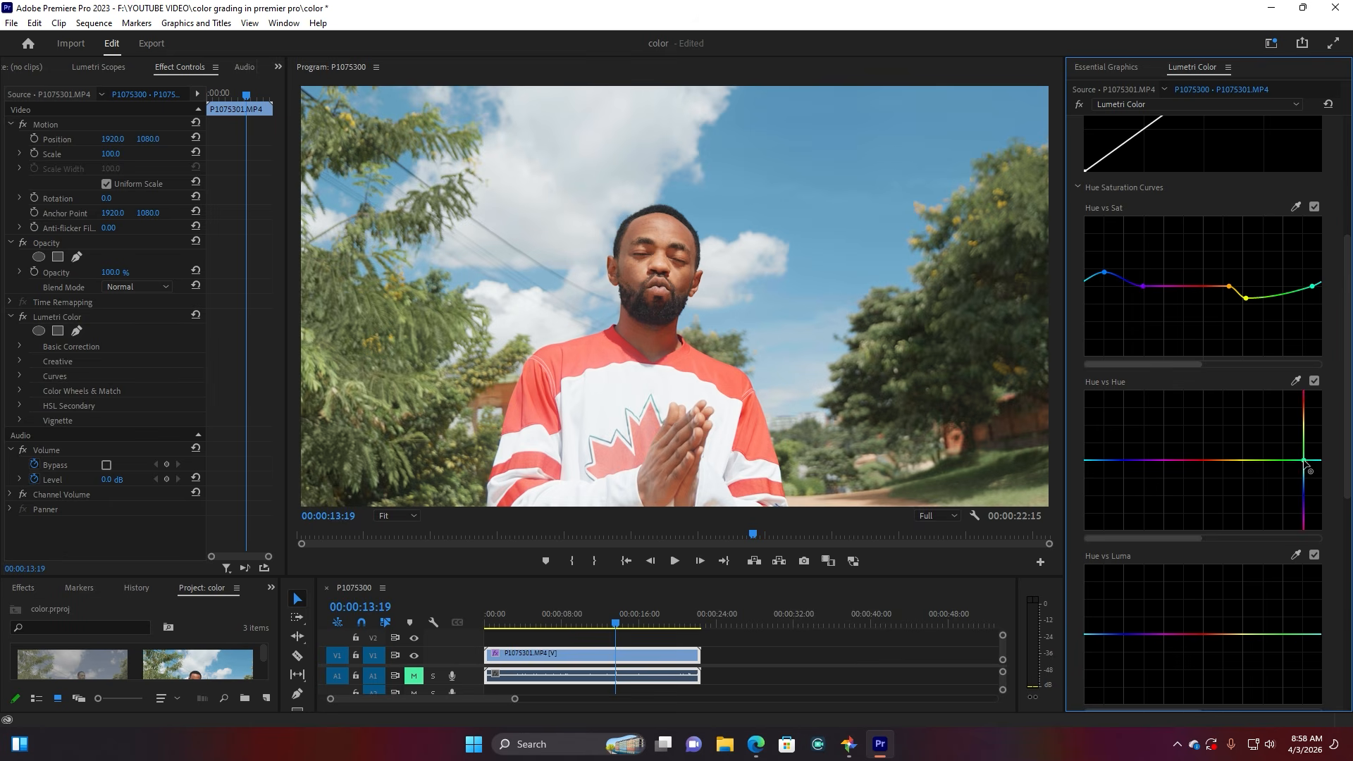
left_click(1142, 461)
left_click(1099, 462)
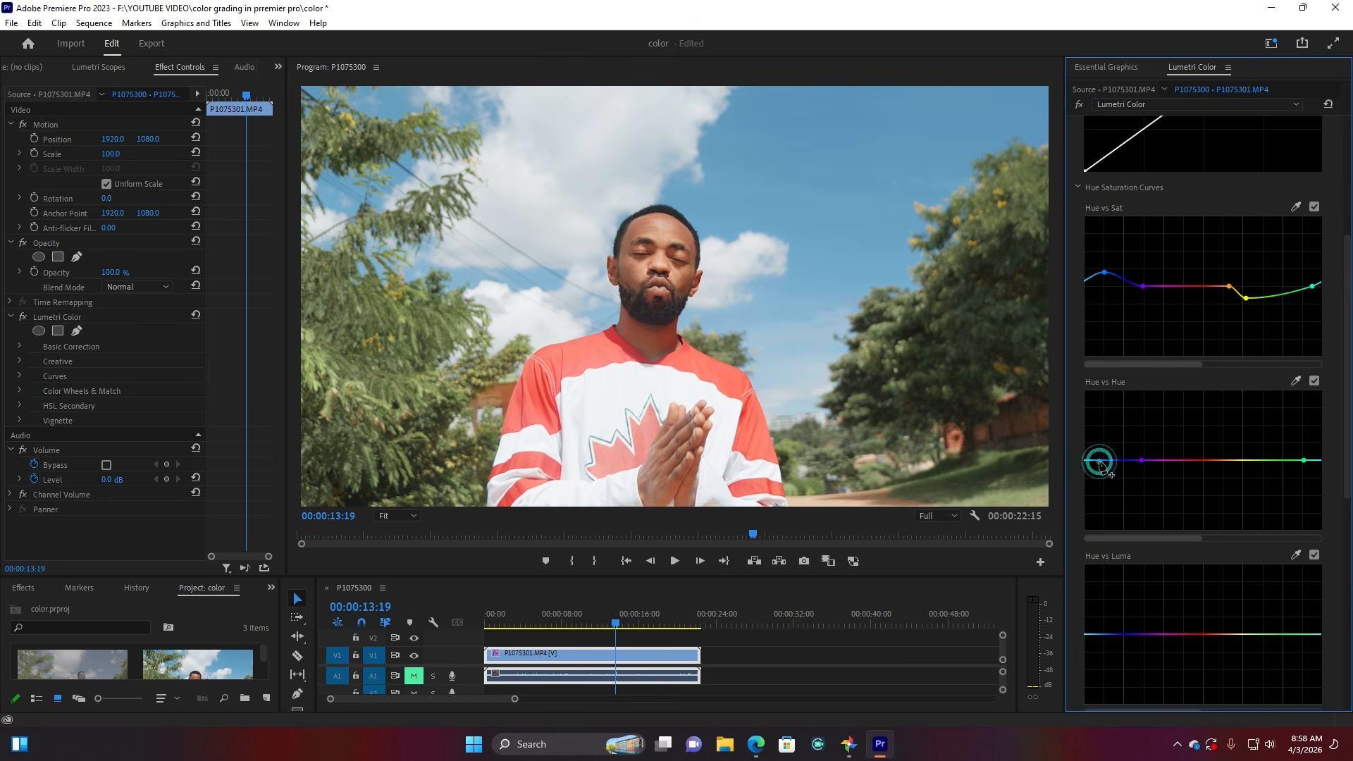
left_click_drag(1099, 461, 1099, 471)
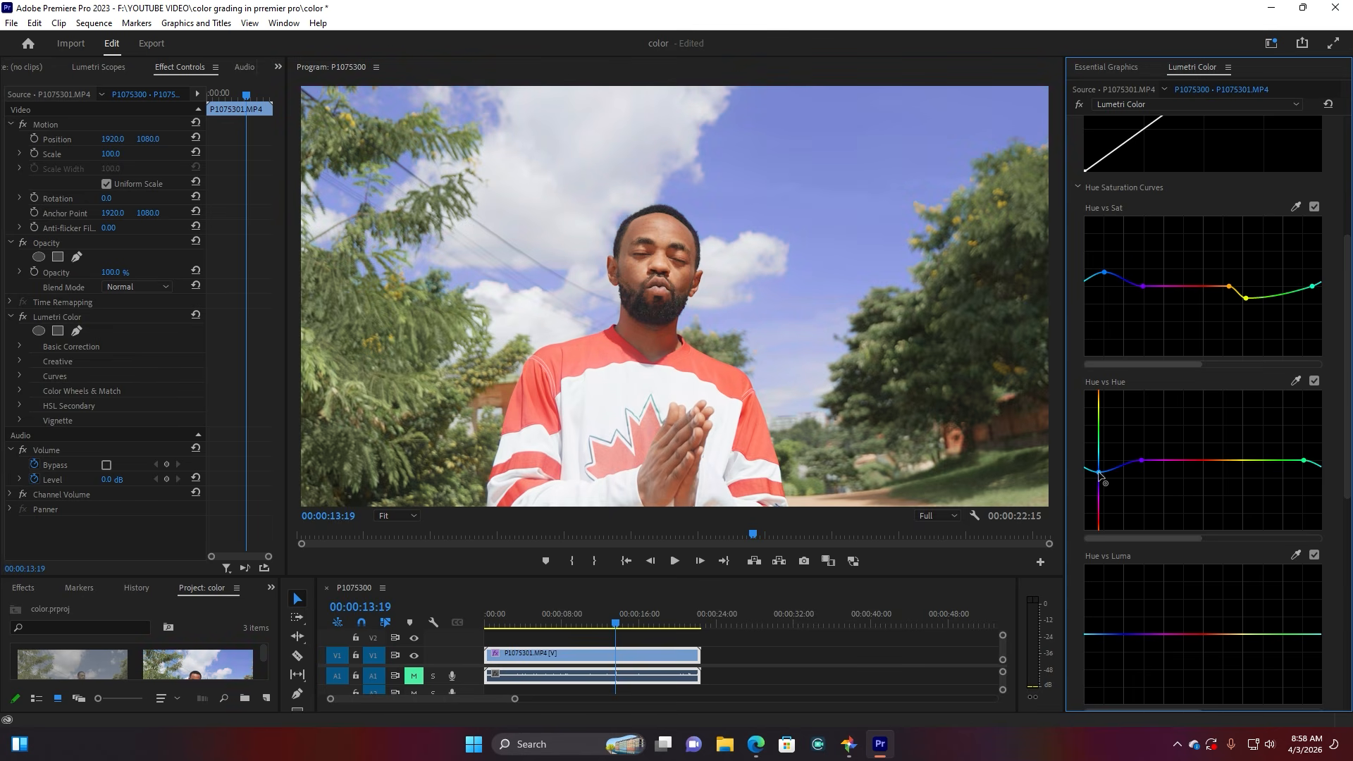
left_click_drag(1101, 476, 1103, 457)
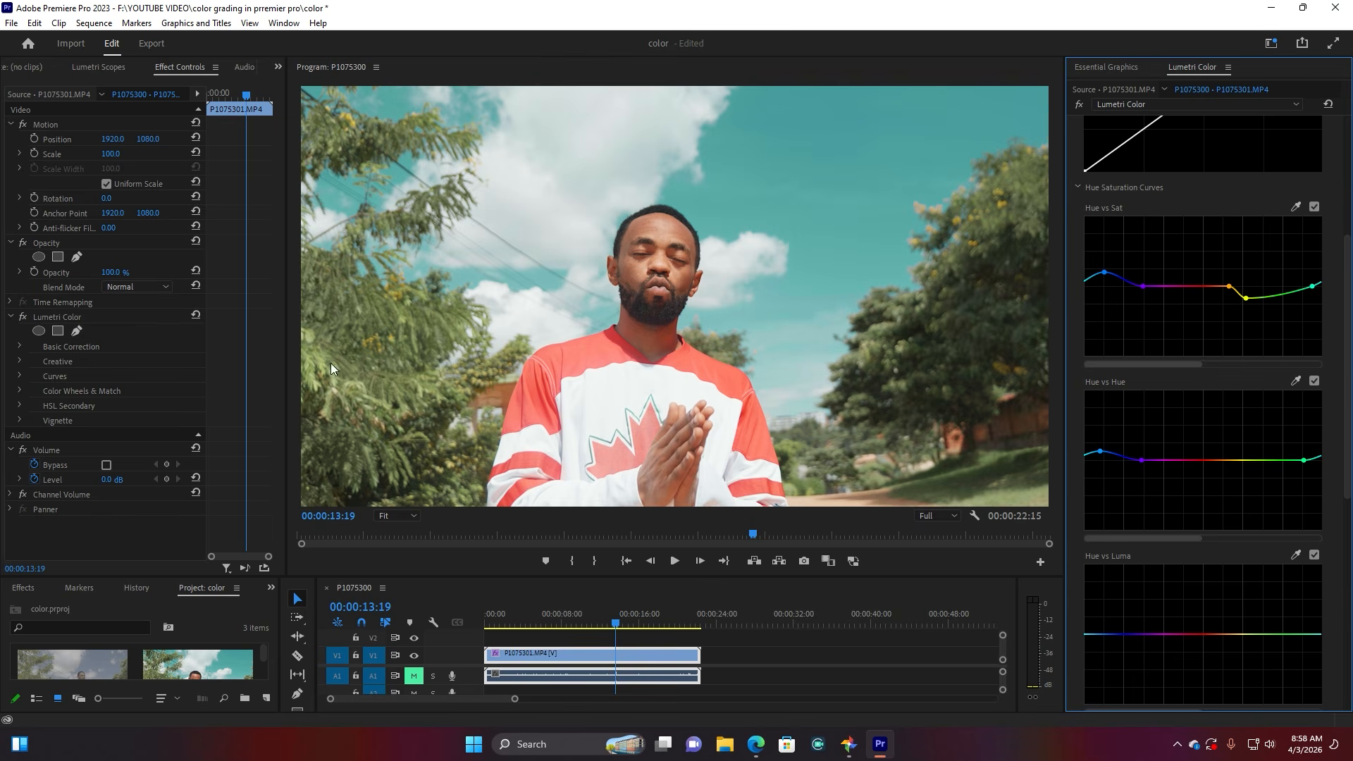
At frame 00:00:15:25, anchor orange on the Hue vs Hue curve and shift the yellows slightly toward green.
left_click(640, 623)
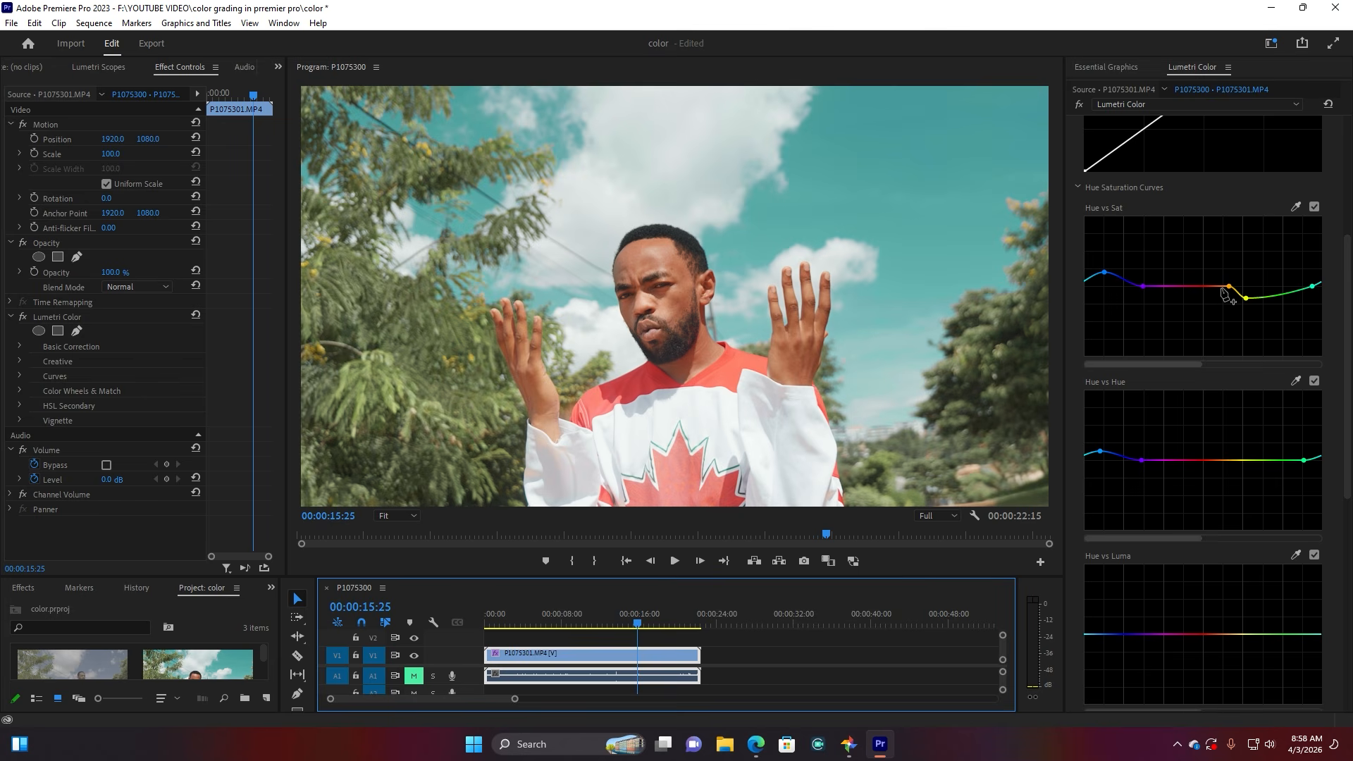
left_click(1230, 460)
left_click(1246, 464)
mouse_move(1247, 463)
left_mouse_down()
mouse_move(1227, 470)
mouse_move(1245, 469)
left_mouse_up()
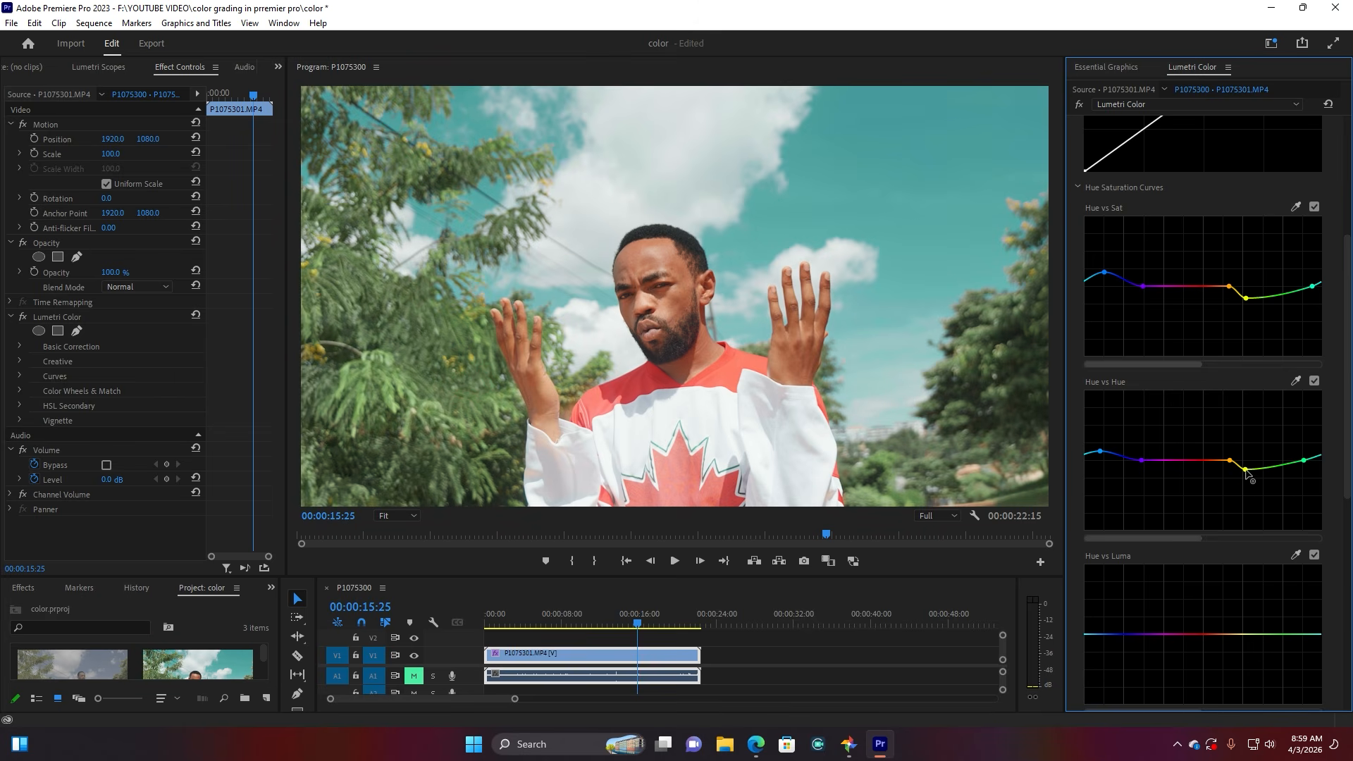
left_click_drag(1246, 469, 1245, 442)
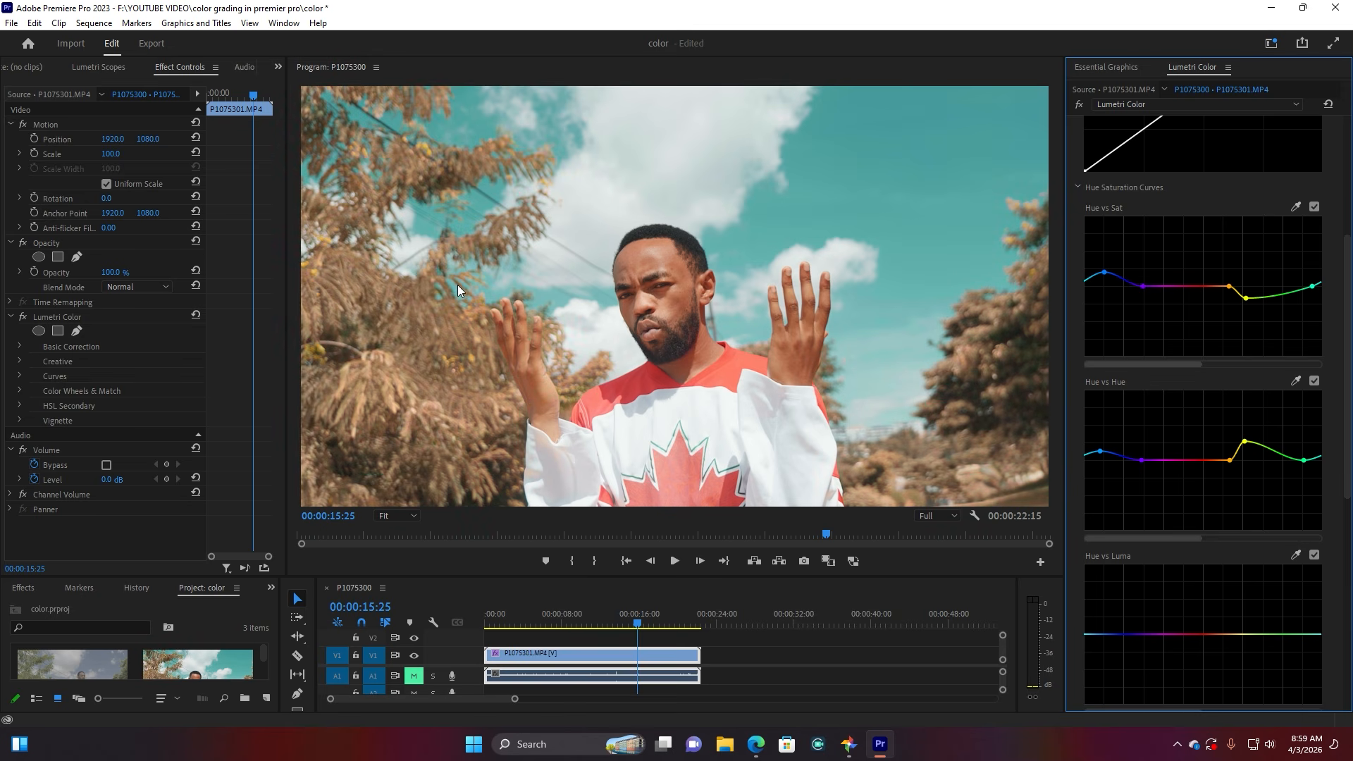
left_click_drag(1245, 442, 1245, 470)
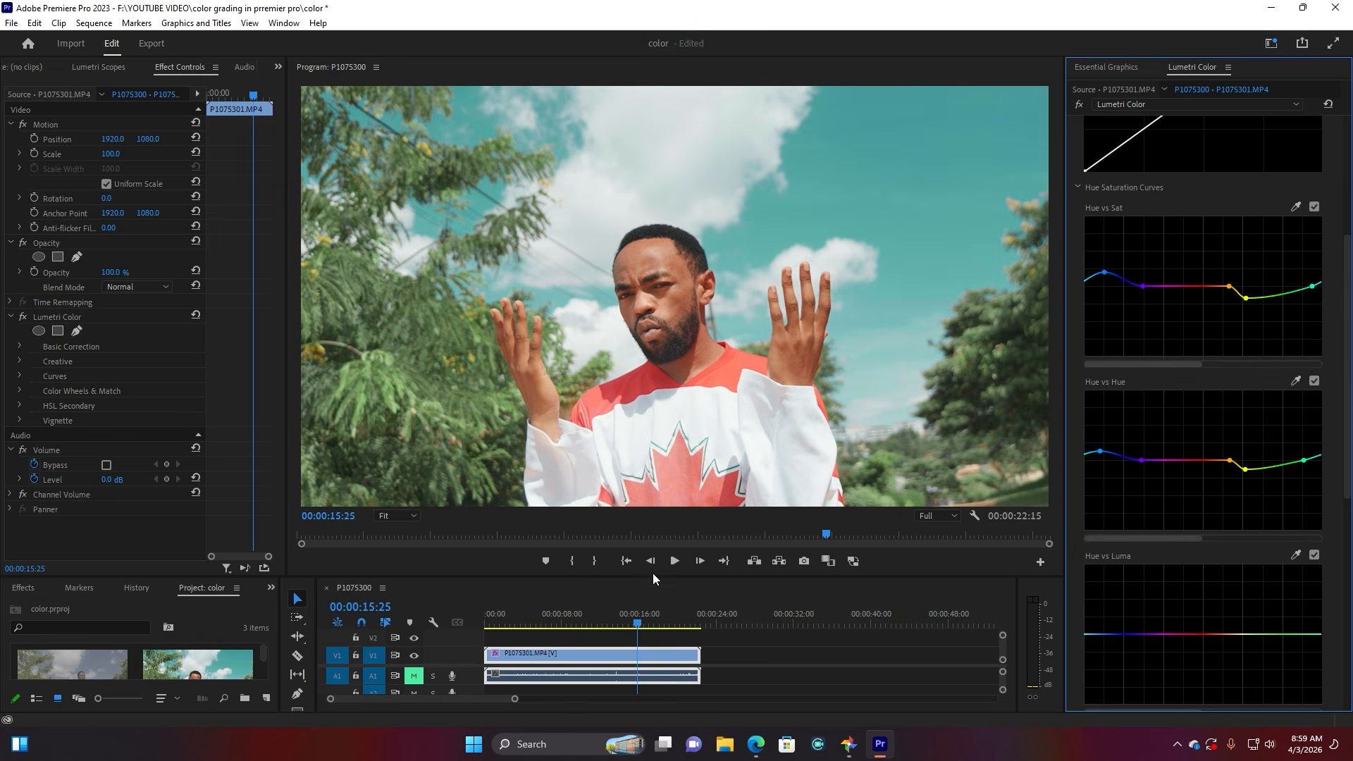
Go to the frame at 00:00:18:18 and lower the reds very slightly on the Hue vs Luma curve.
left_click(652, 624)
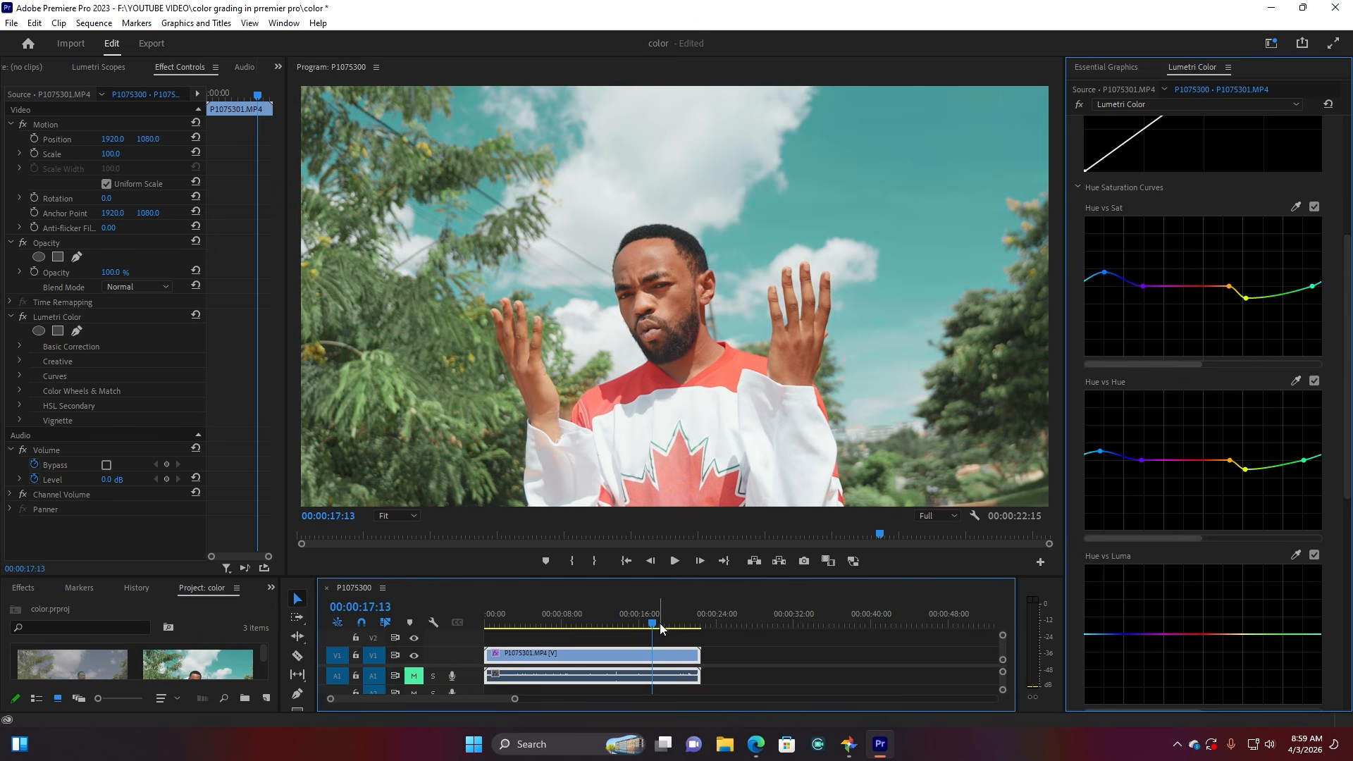
left_click(663, 624)
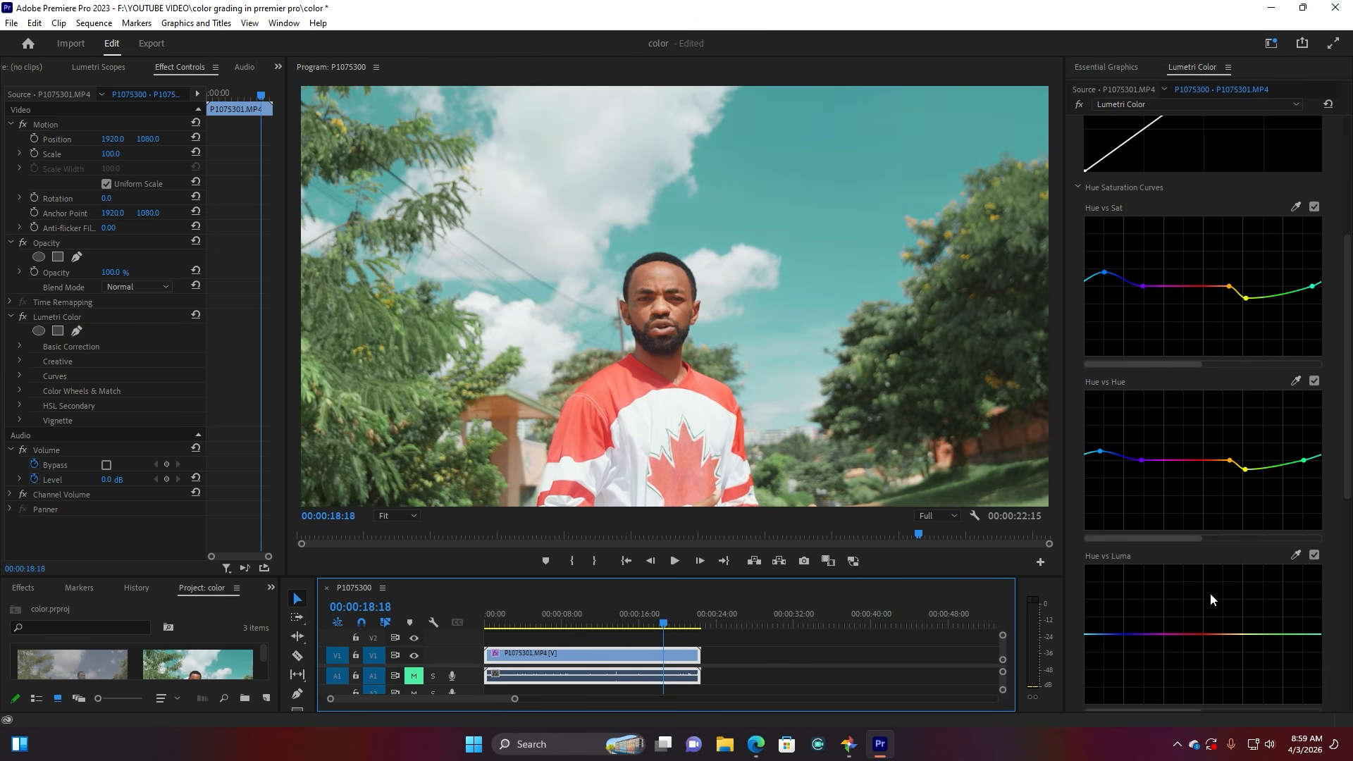
scroll(1211, 594, "down", 3)
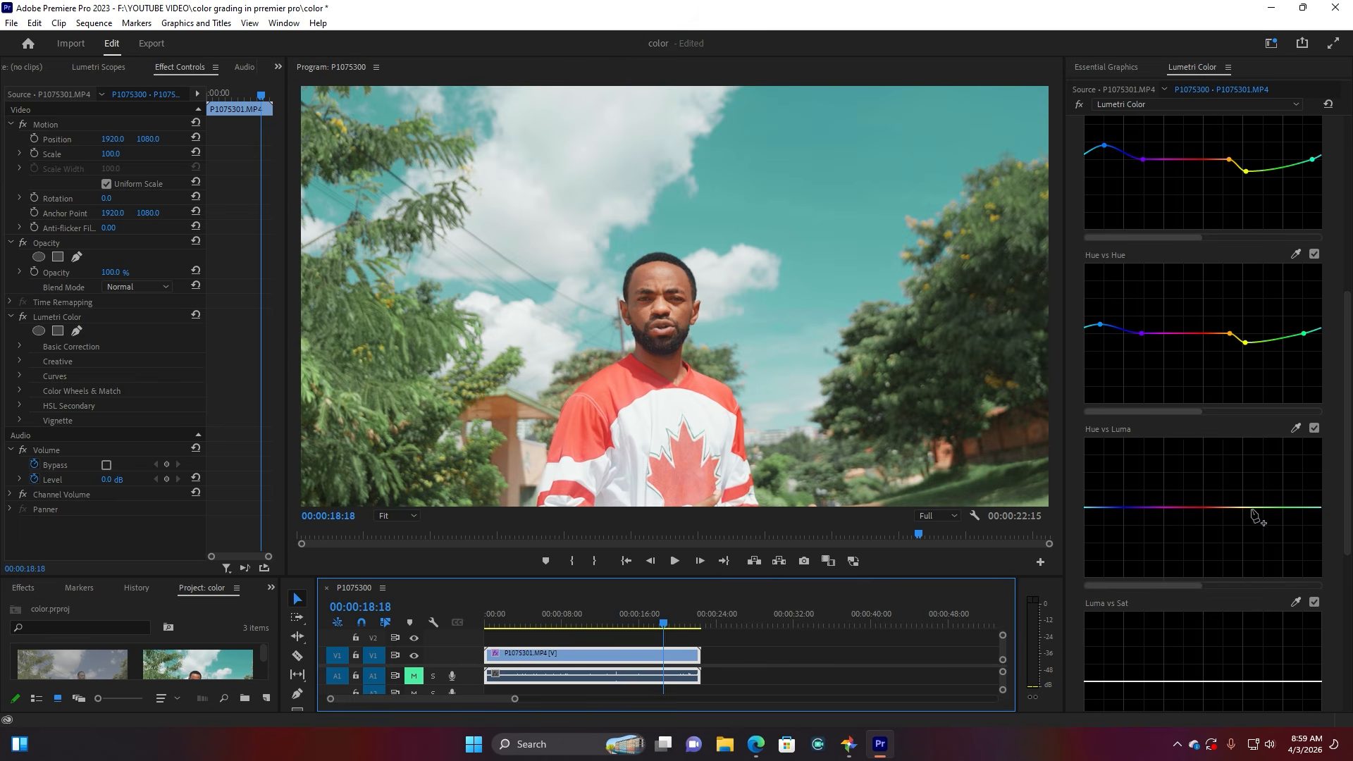
left_click(1204, 508)
left_click_drag(1205, 508, 1206, 511)
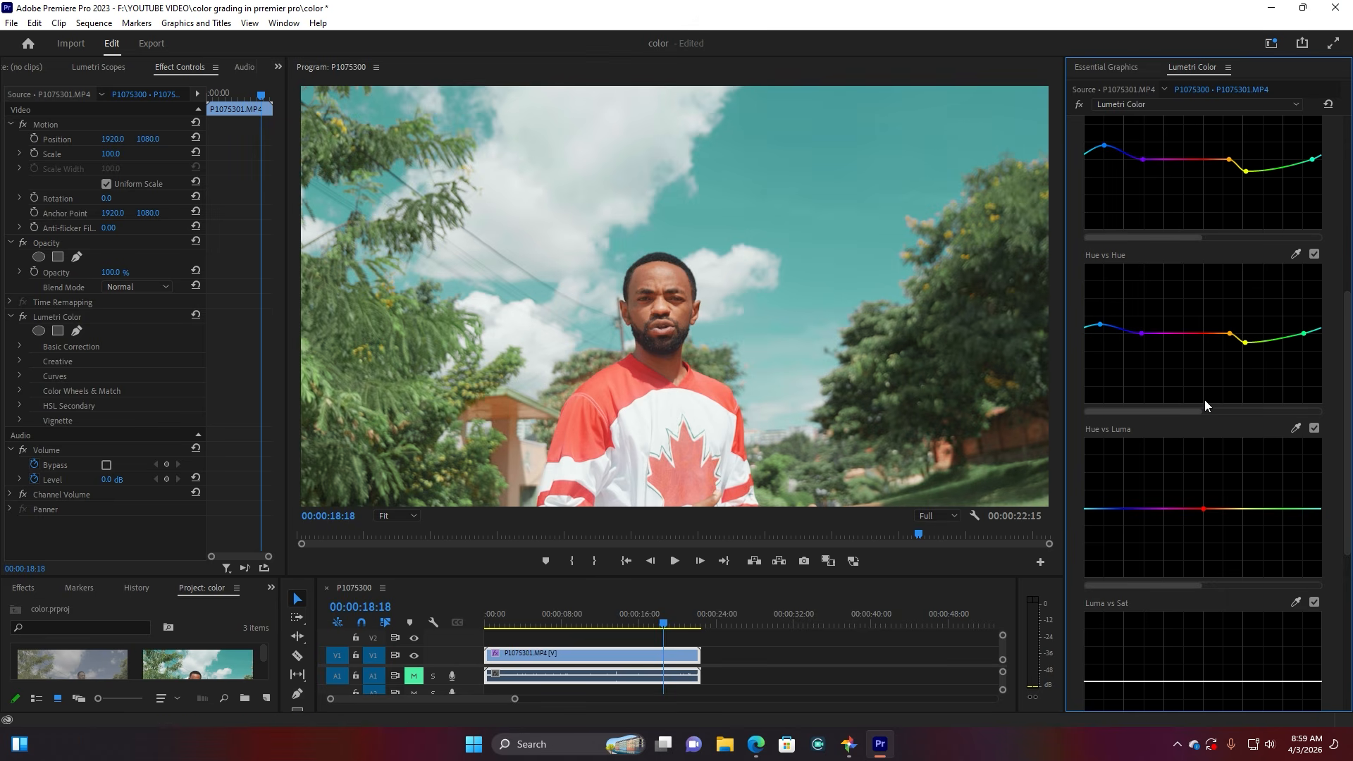
Close the Curves section, expand Color Wheels & Match and tint the shadows very subtly, undoing the first attempt.
scroll(1204, 400, "up", 2)
scroll(1173, 244, "up", 4)
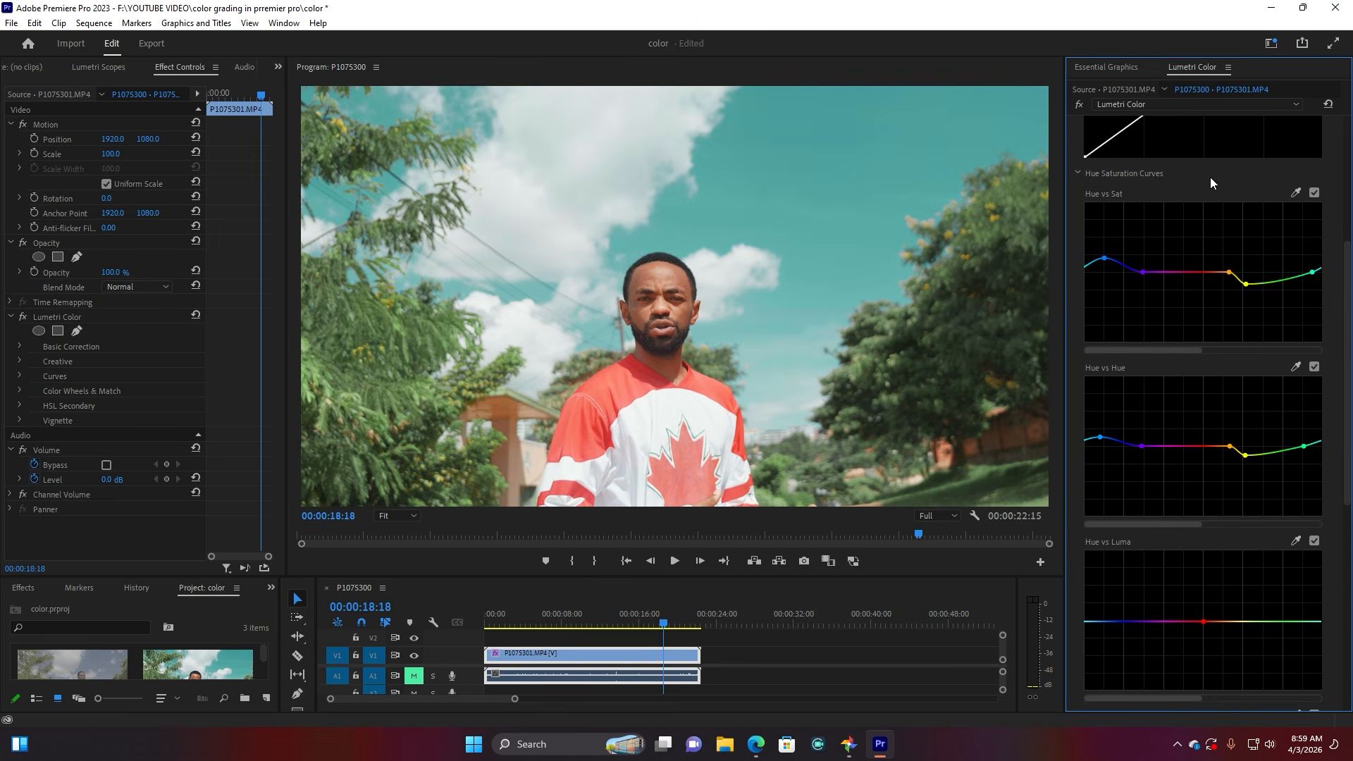
scroll(1105, 174, "up", 4)
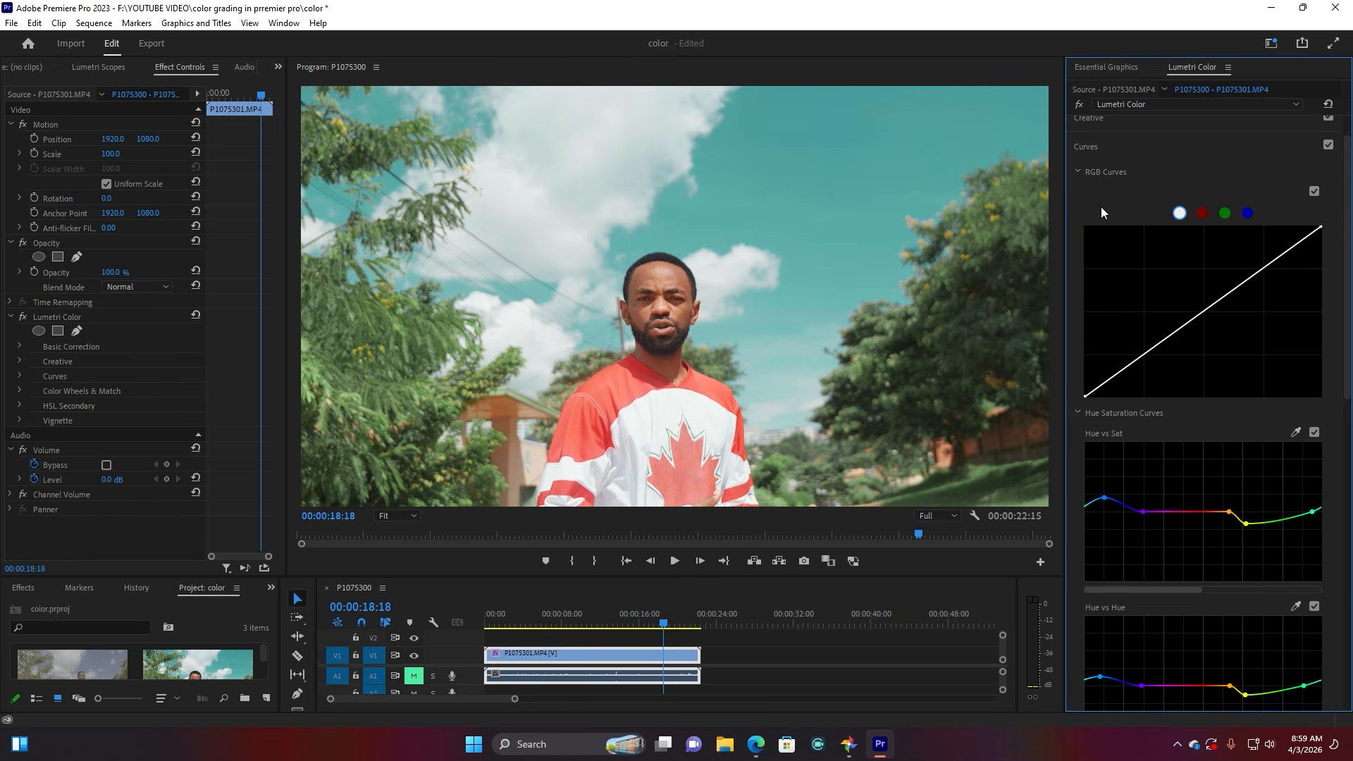
left_click(1094, 150)
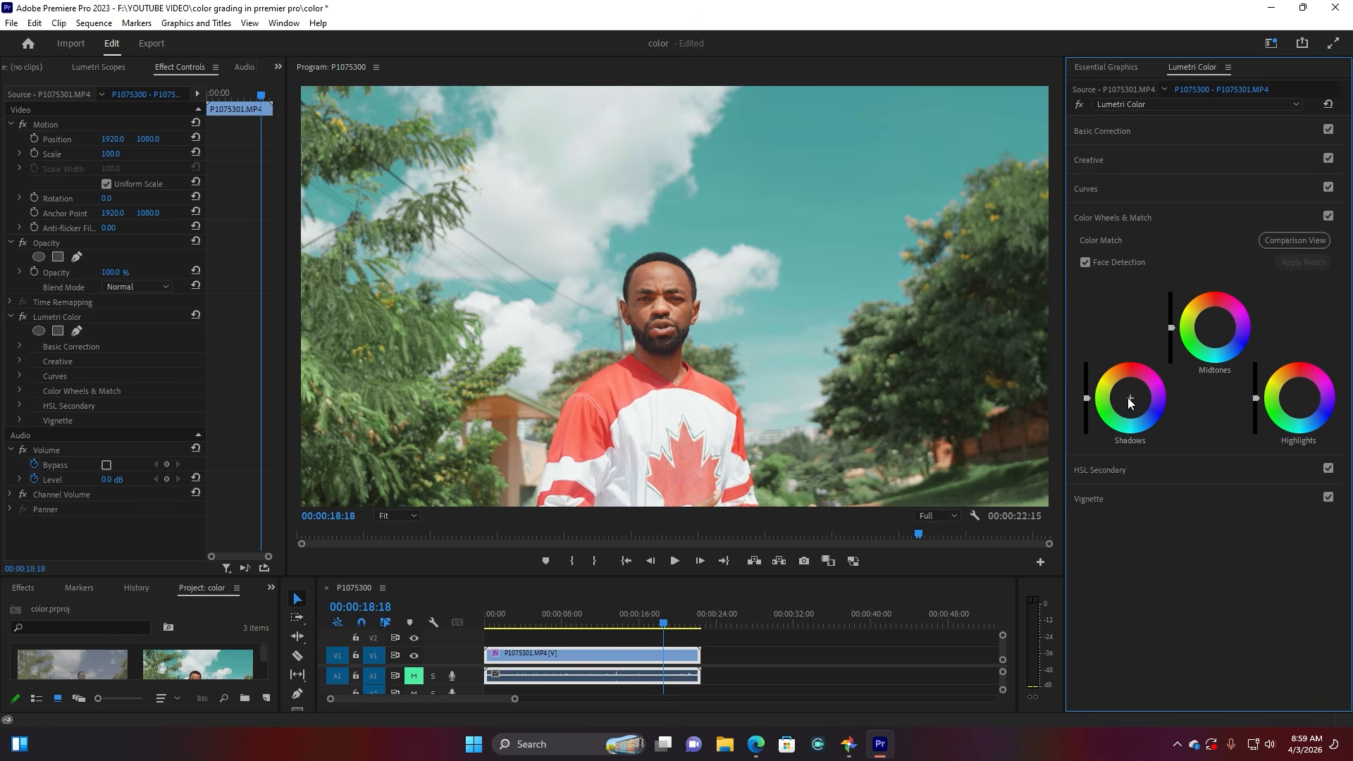
left_click_drag(1129, 399, 1130, 399)
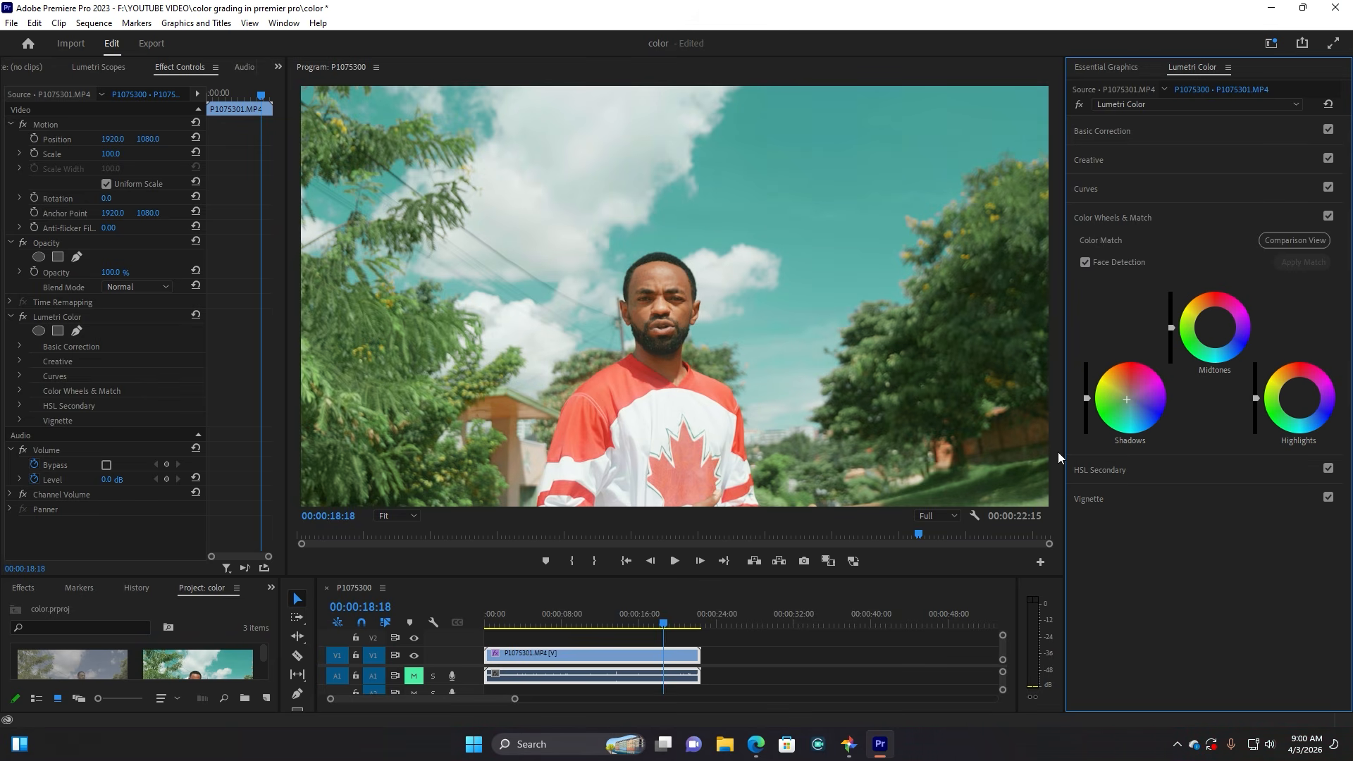
key("ctrl+z")
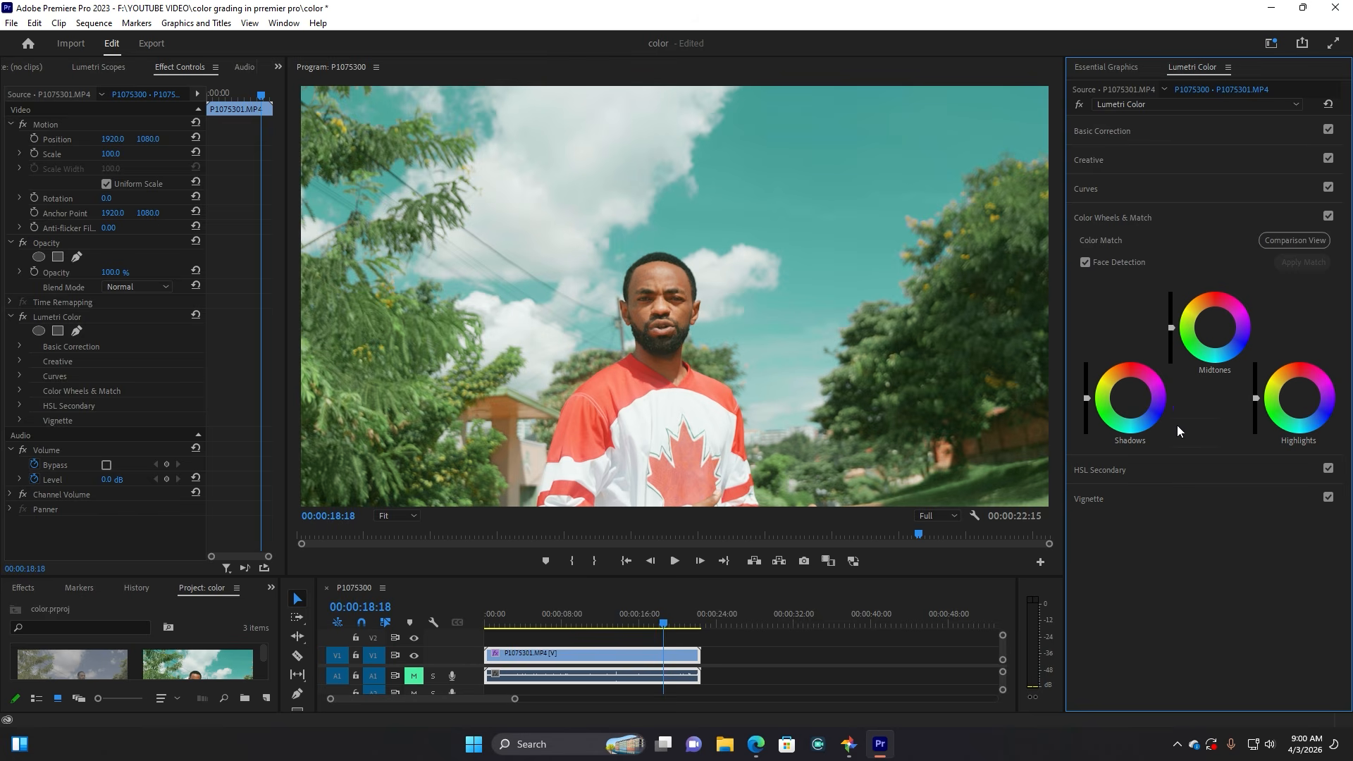
left_click_drag(1130, 399, 1130, 399)
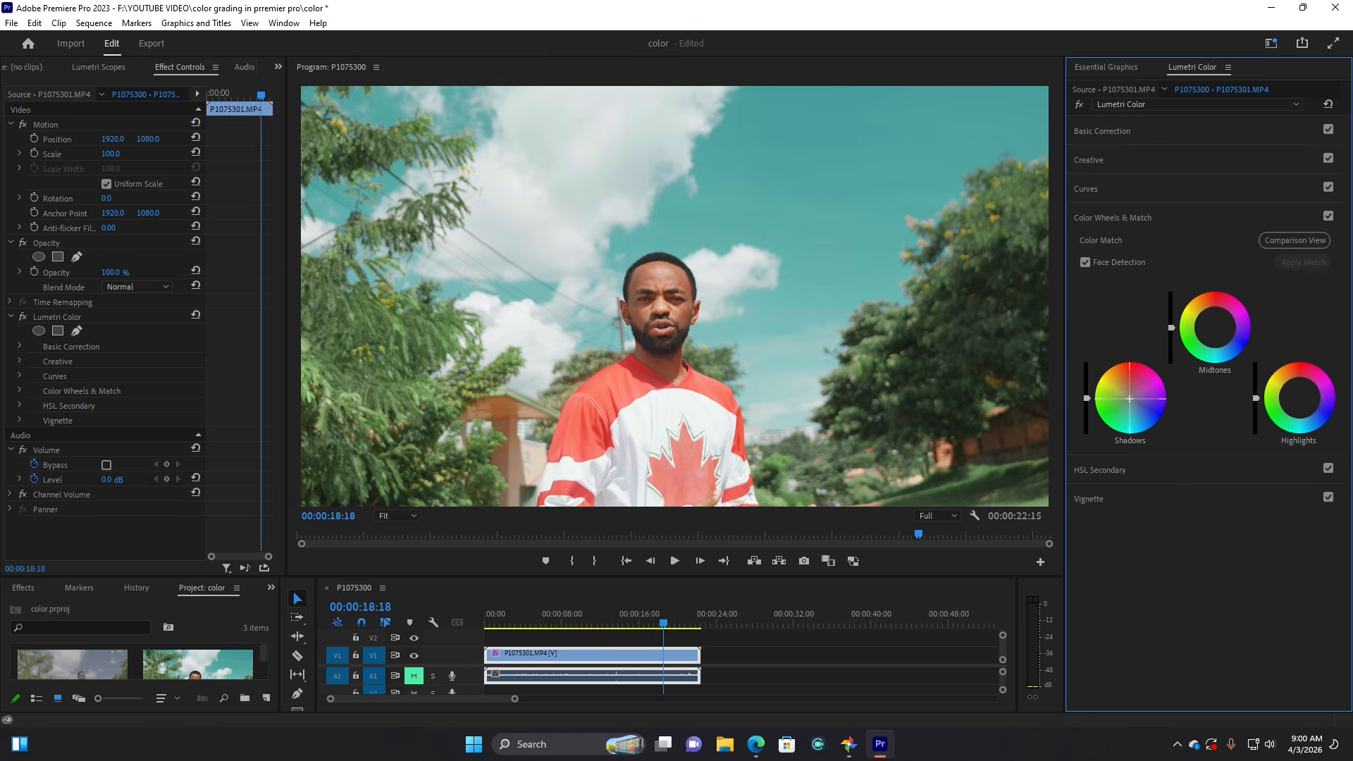
left_click_drag(1130, 399, 1131, 399)
Tint the highlights slightly toward cyan with their color wheel and lower the shadows' luminance a little.
left_click_drag(1300, 407, 1300, 408)
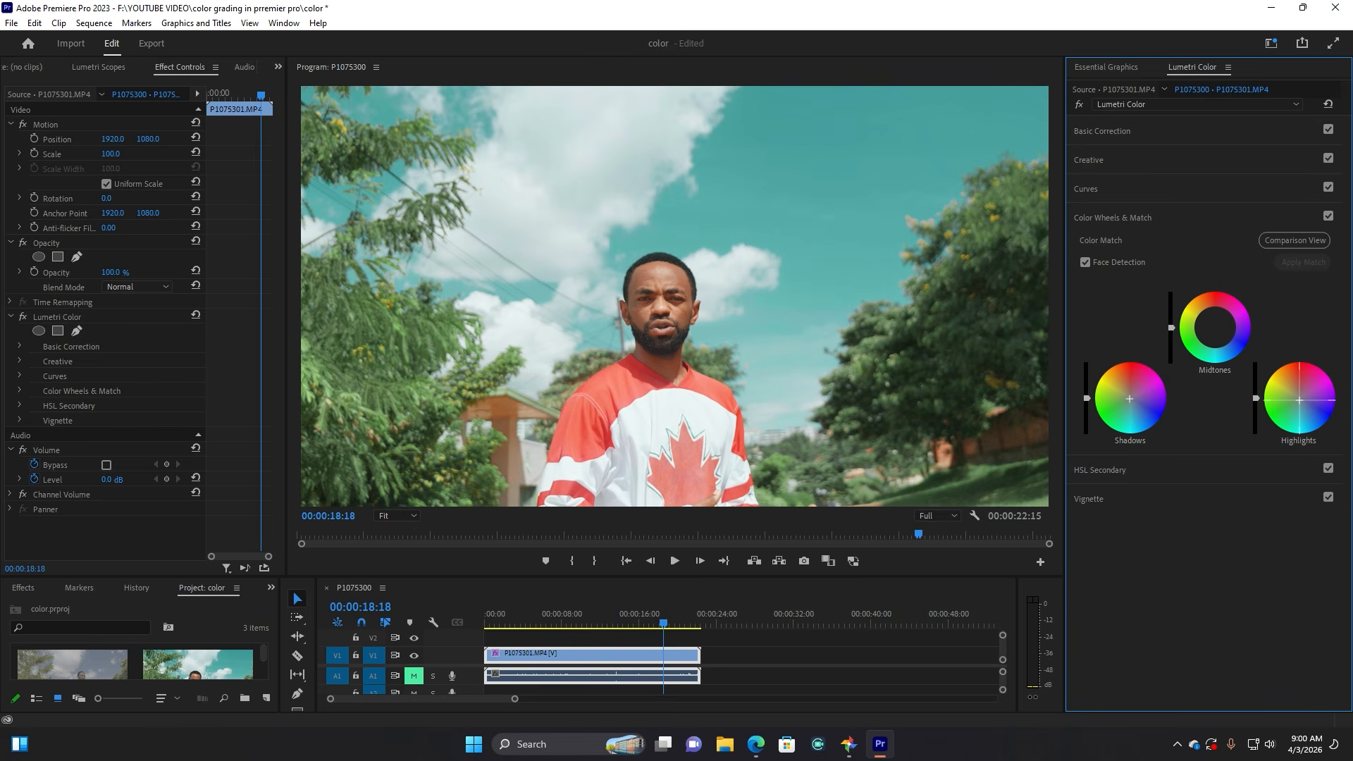
left_click_drag(1300, 407, 1301, 407)
left_click_drag(1085, 398, 1086, 402)
Go to the frame at 00:00:09:21, close the color wheels and set the vignette amount to -0.7.
left_click(620, 624)
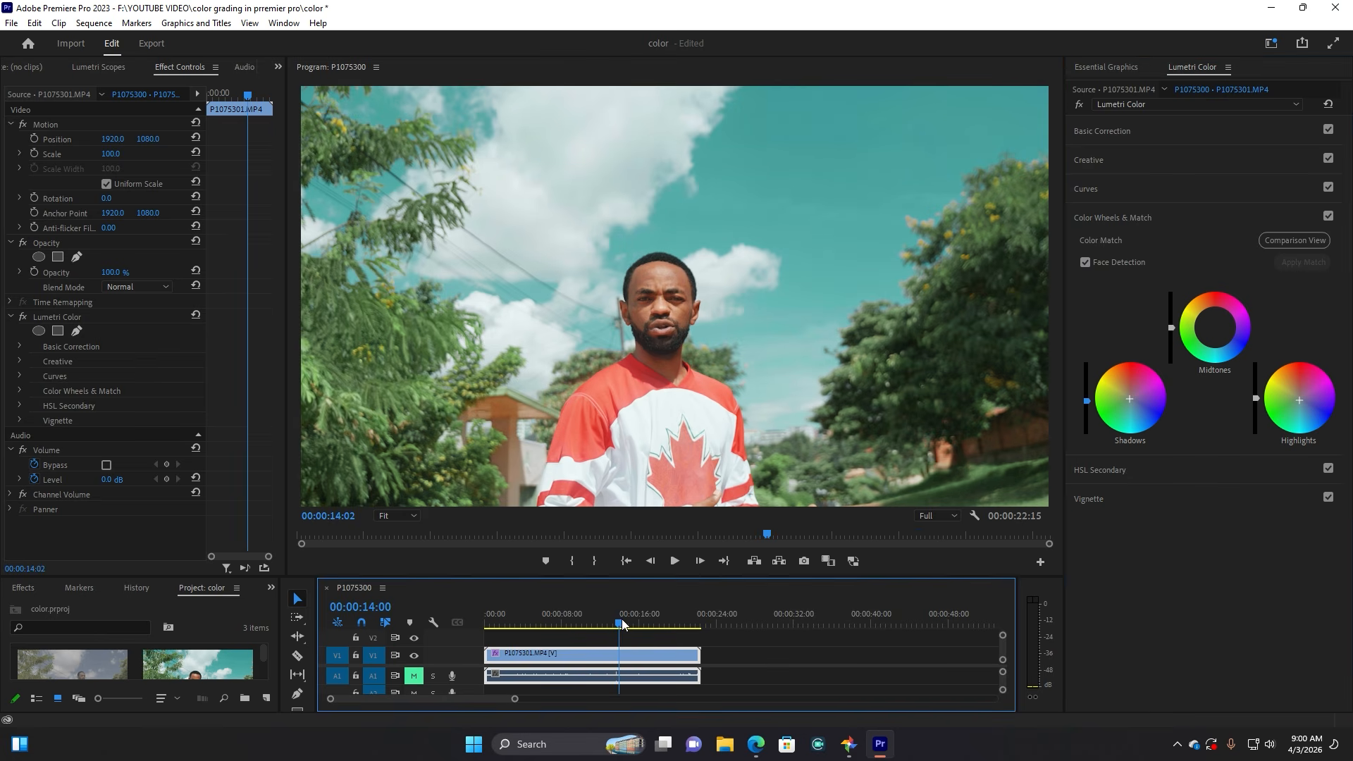
left_click_drag(564, 626, 580, 626)
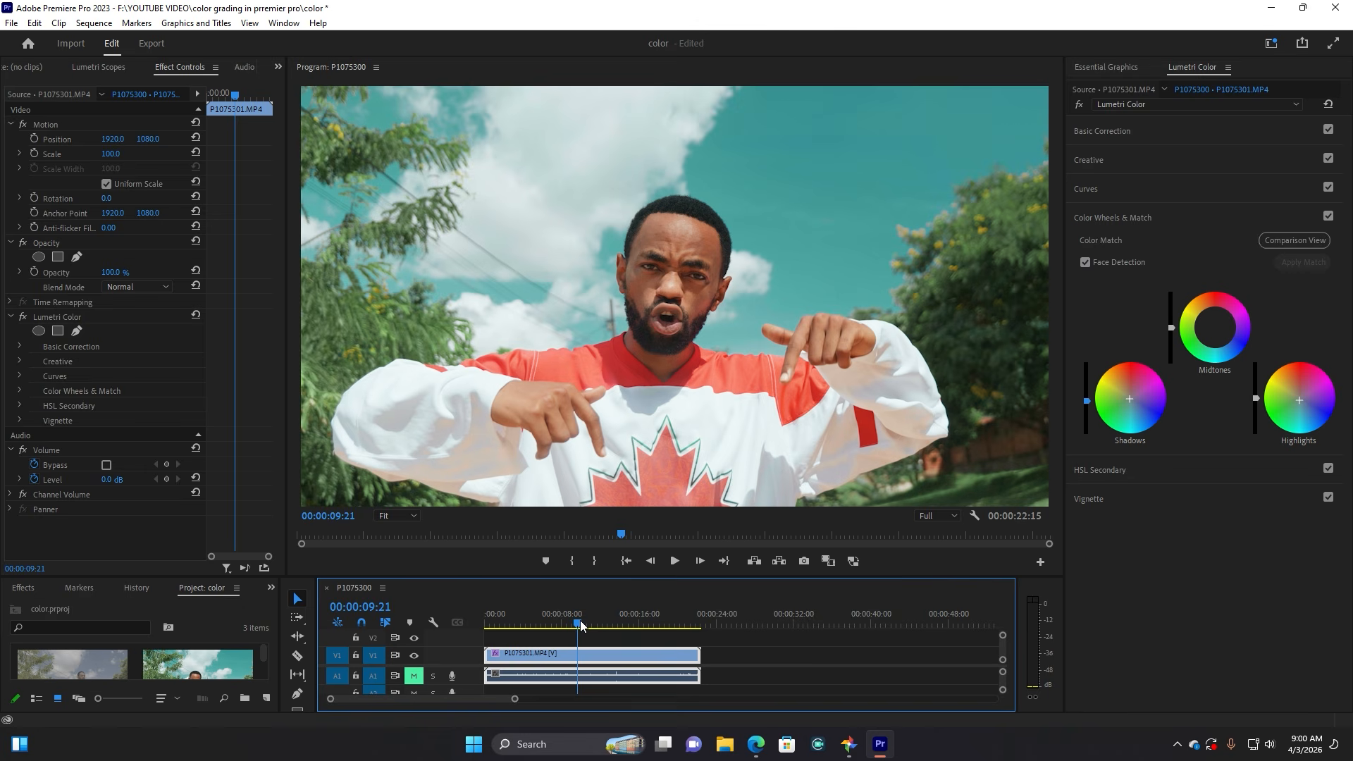
left_click(1115, 218)
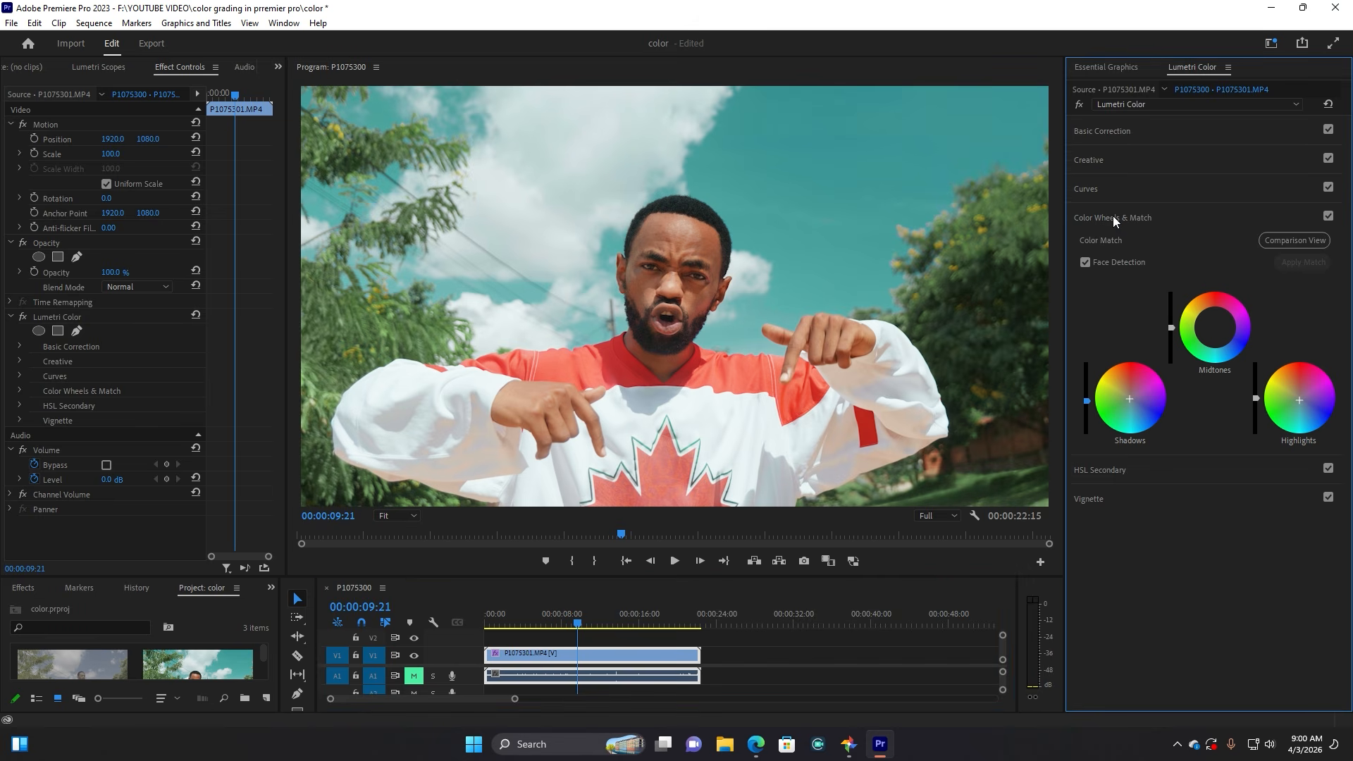
left_click(1089, 276)
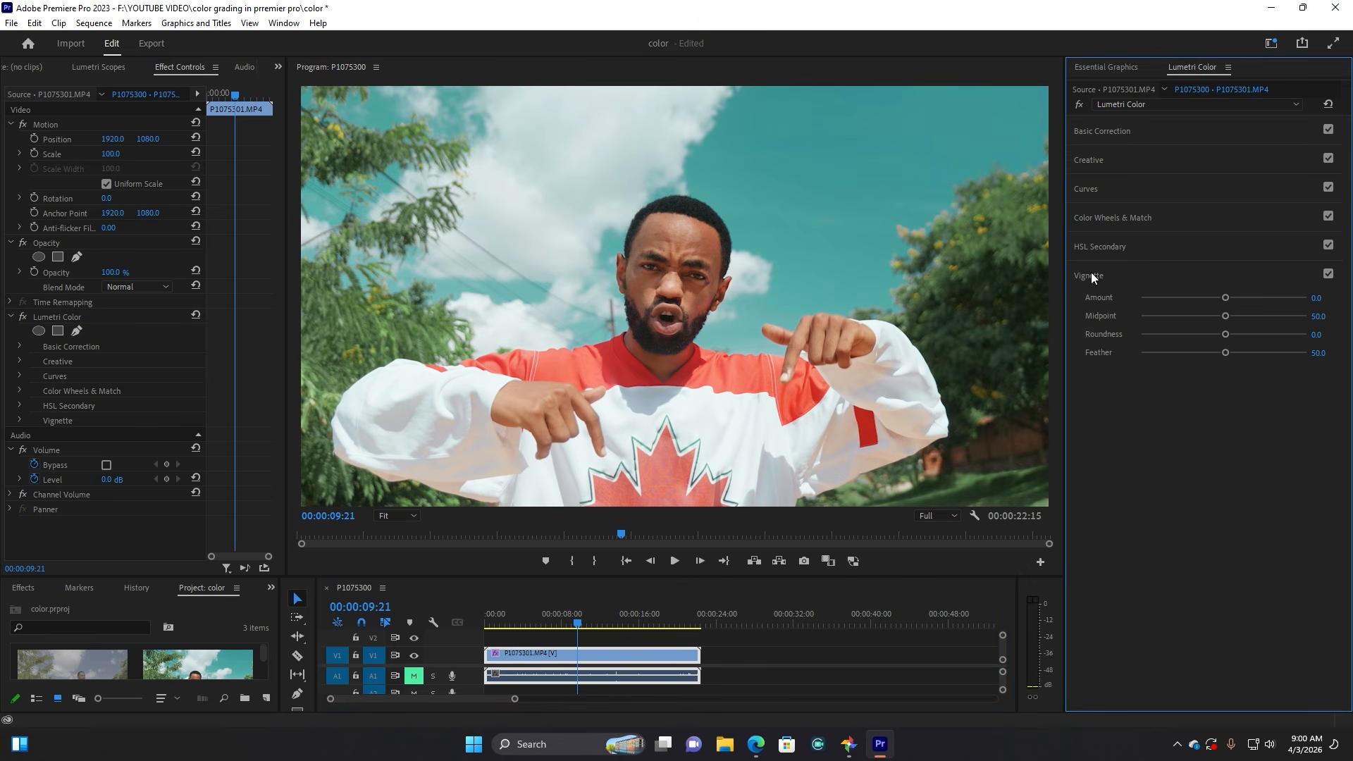
left_click_drag(1224, 297, 1207, 299)
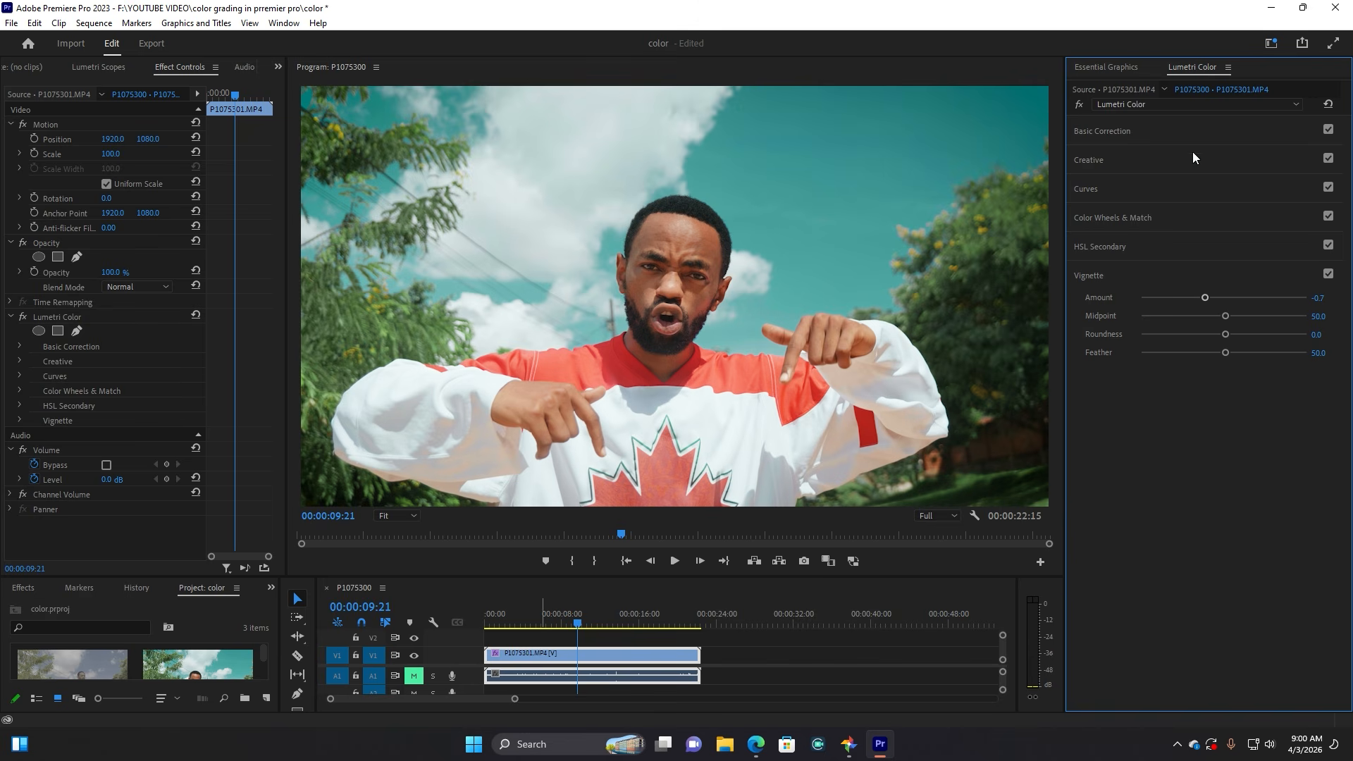
Compare the frame with and without the whole Lumetri Color effect, leaving the effect enabled.
left_click(1079, 105)
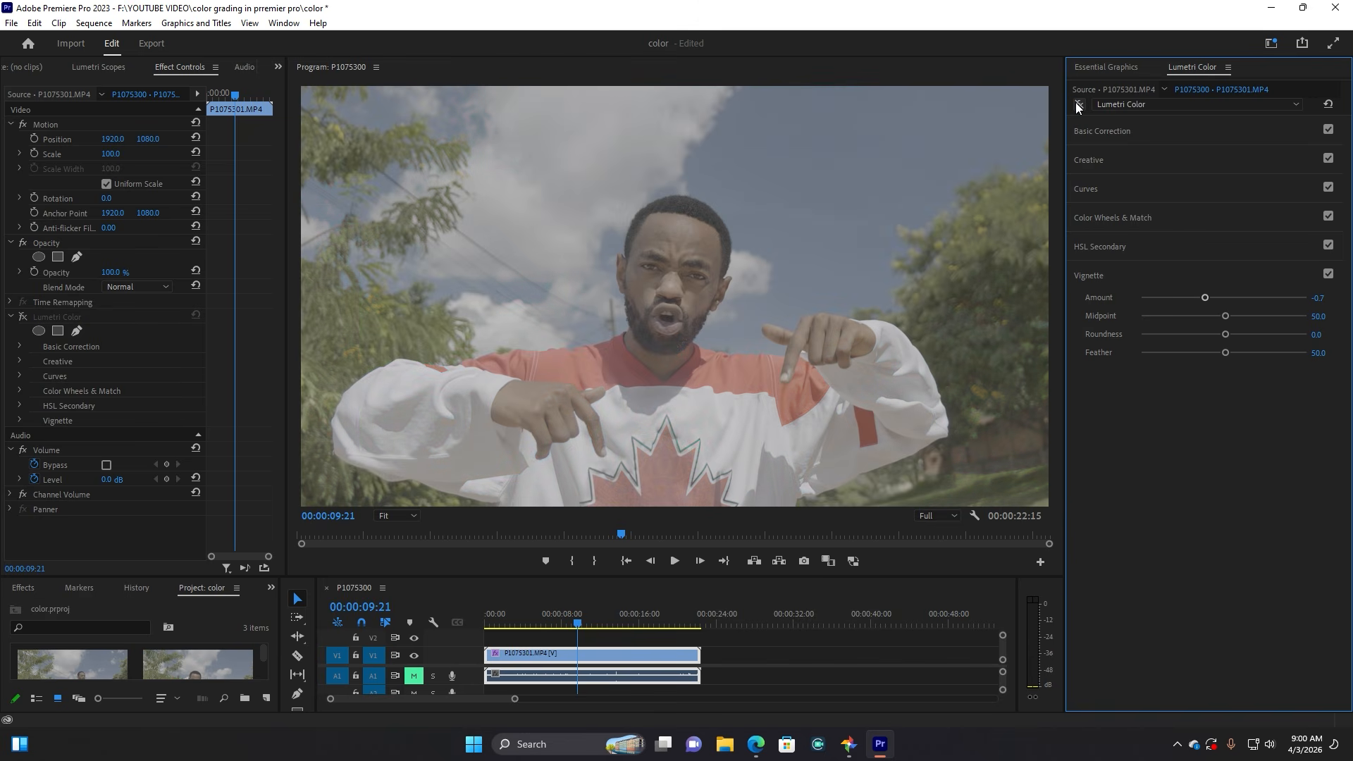
left_click(1079, 105)
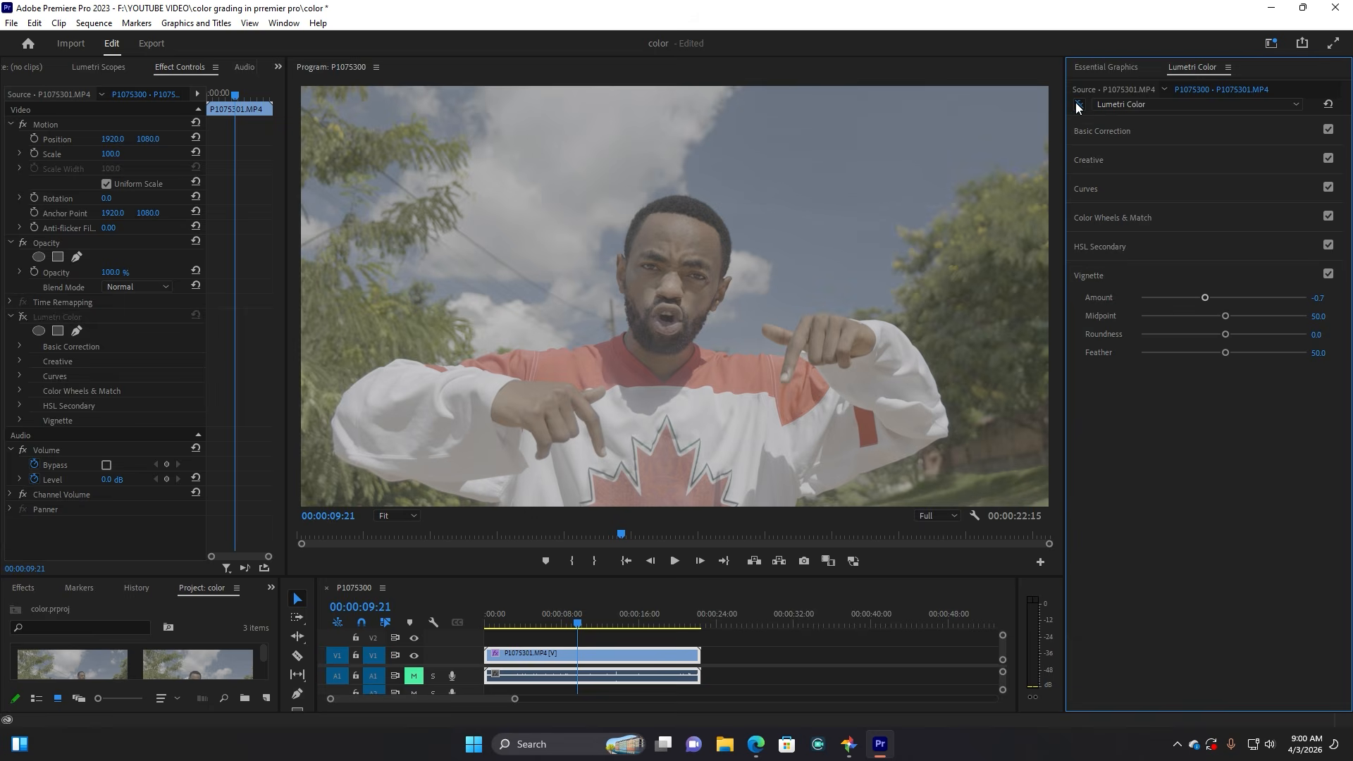